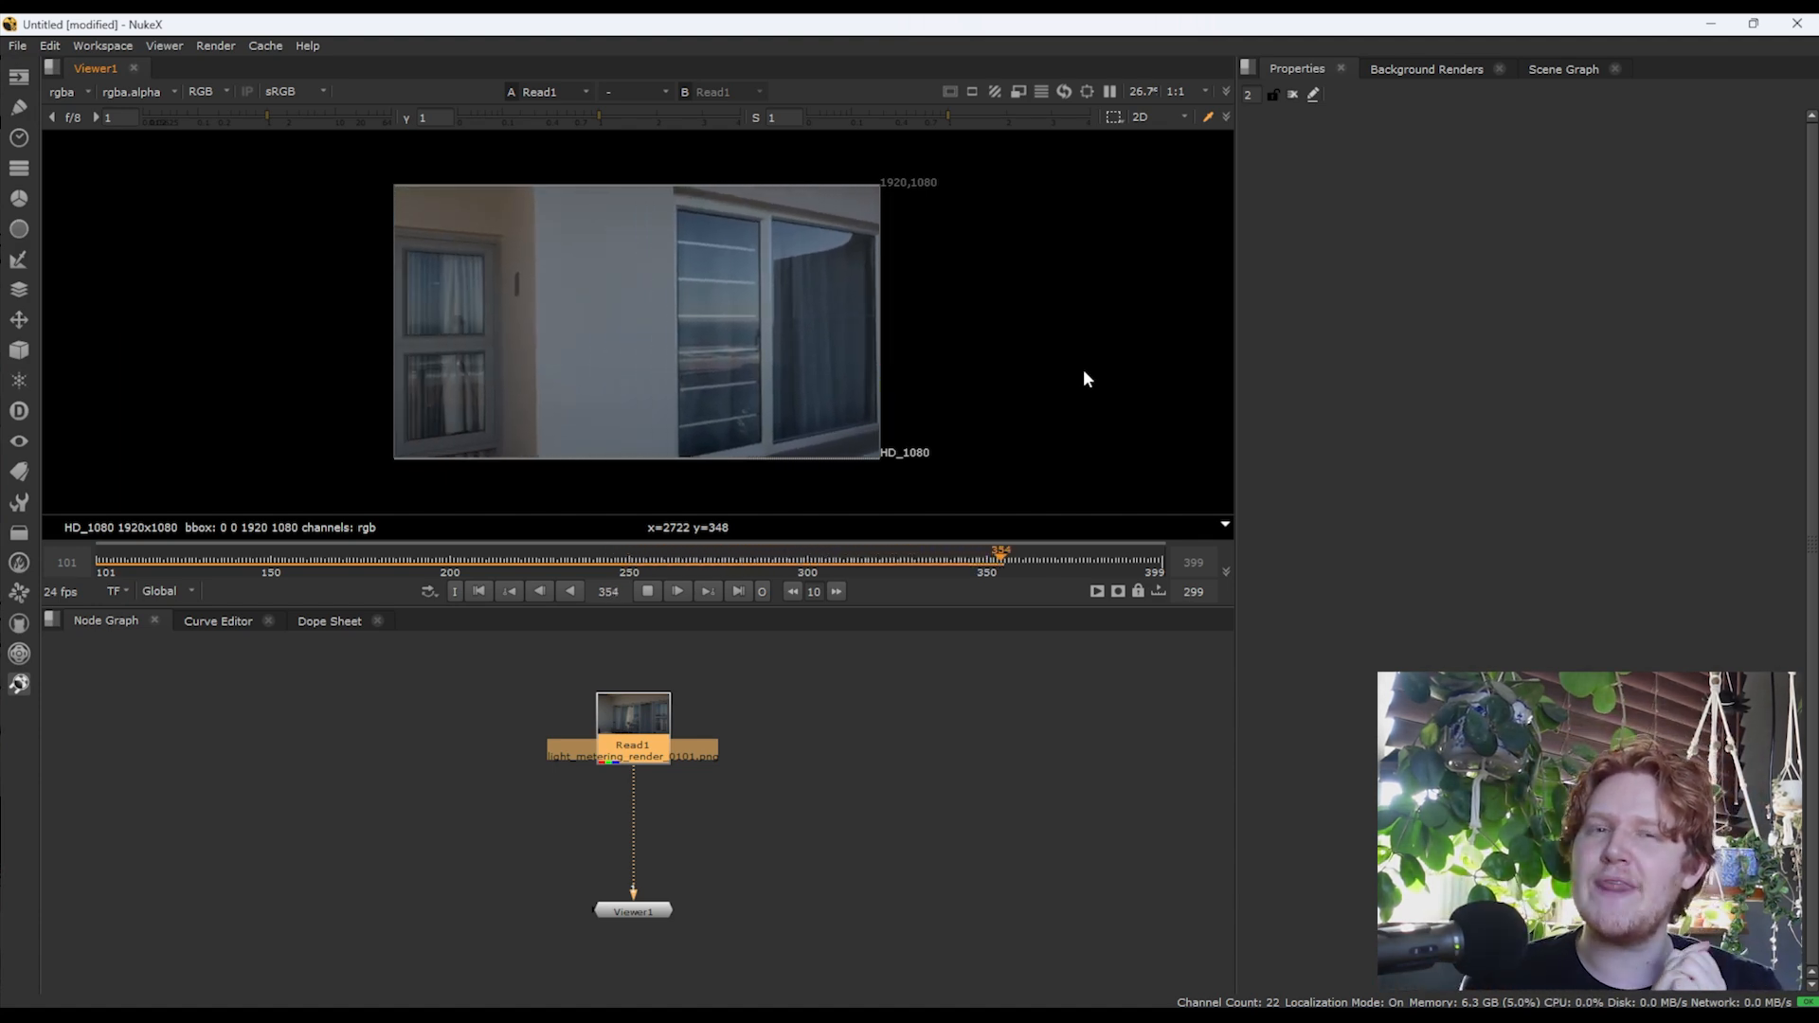
Step: Stop playback, add a TimeOffset node after Read1 and set its time offset to 2 frames
key(k)
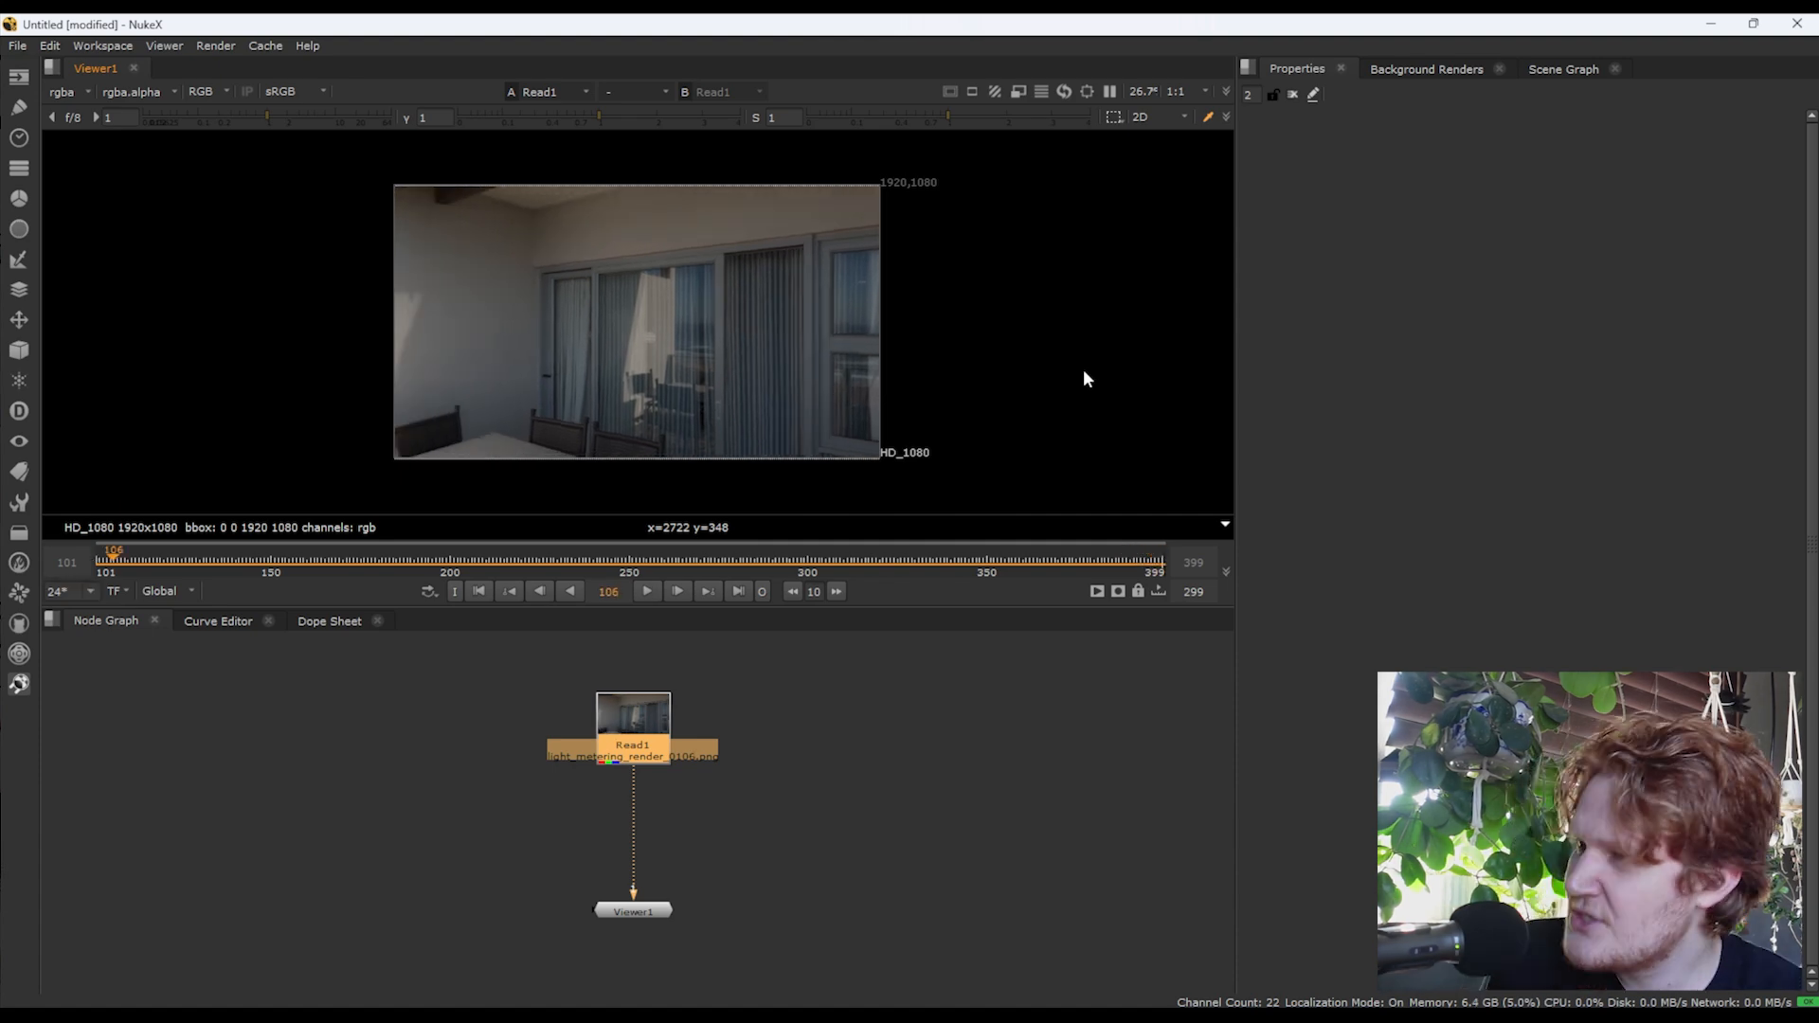
key(Tab)
text(ti)
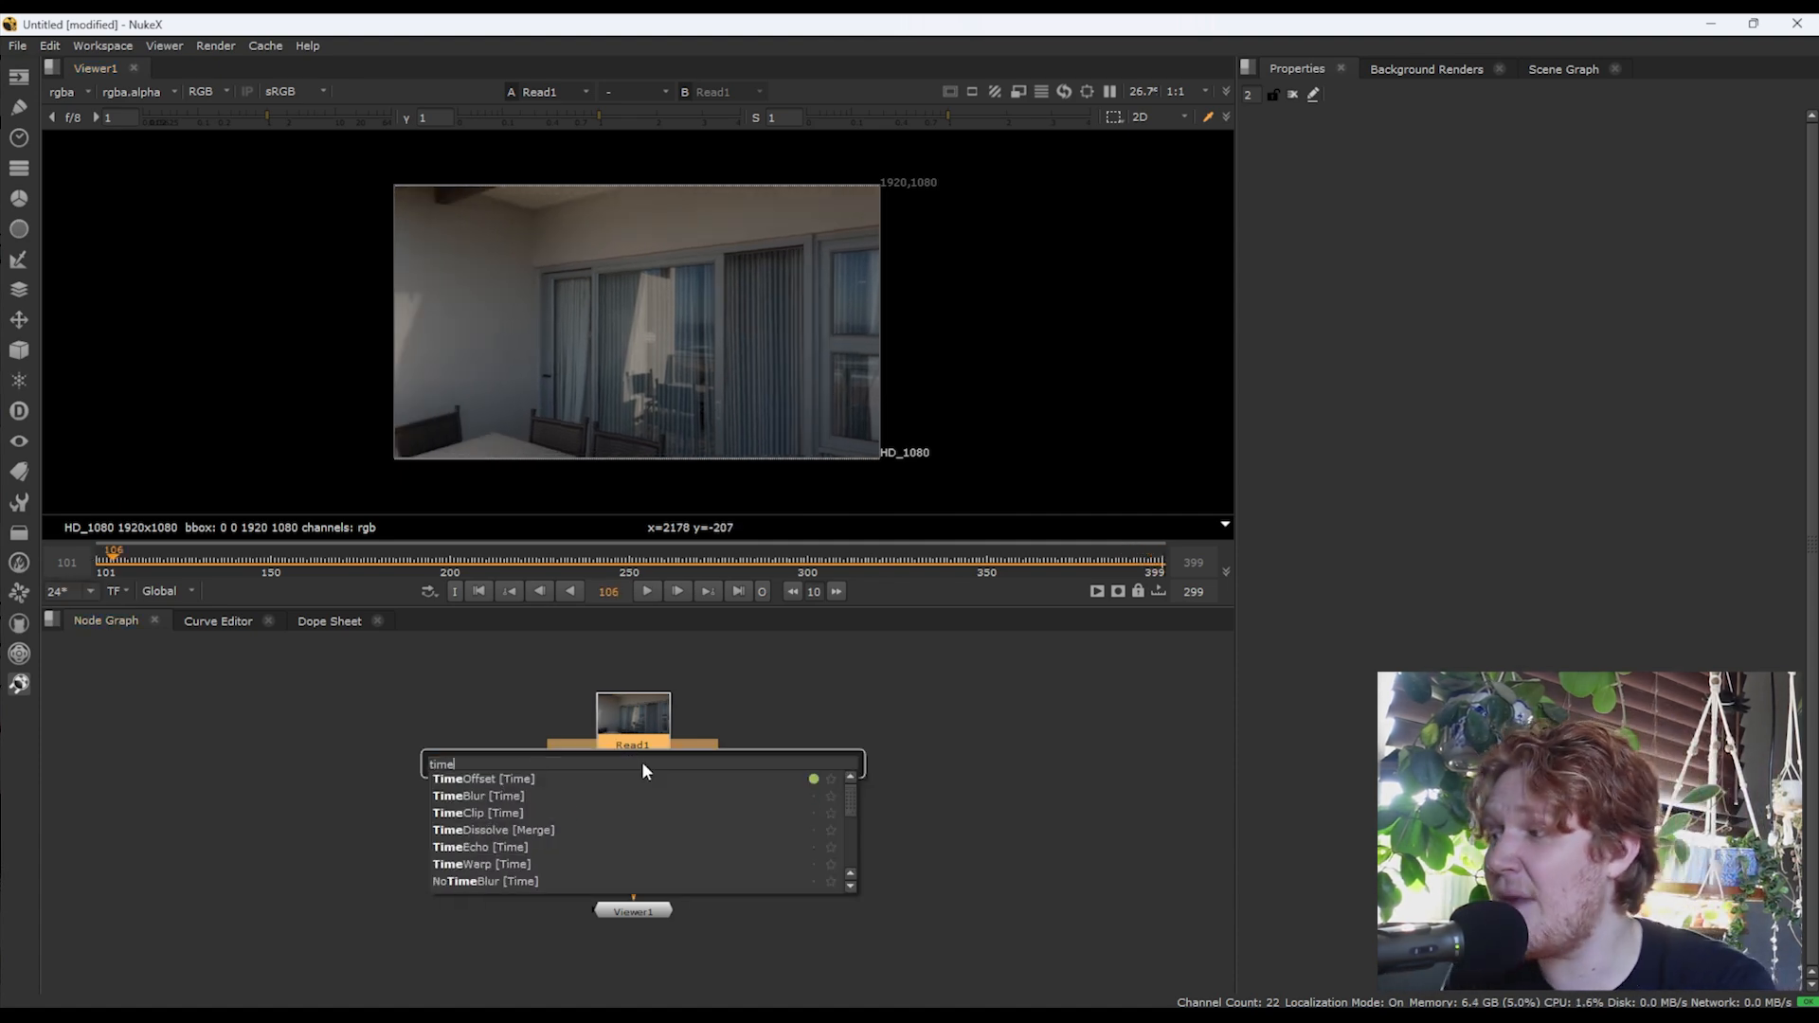
key(Return)
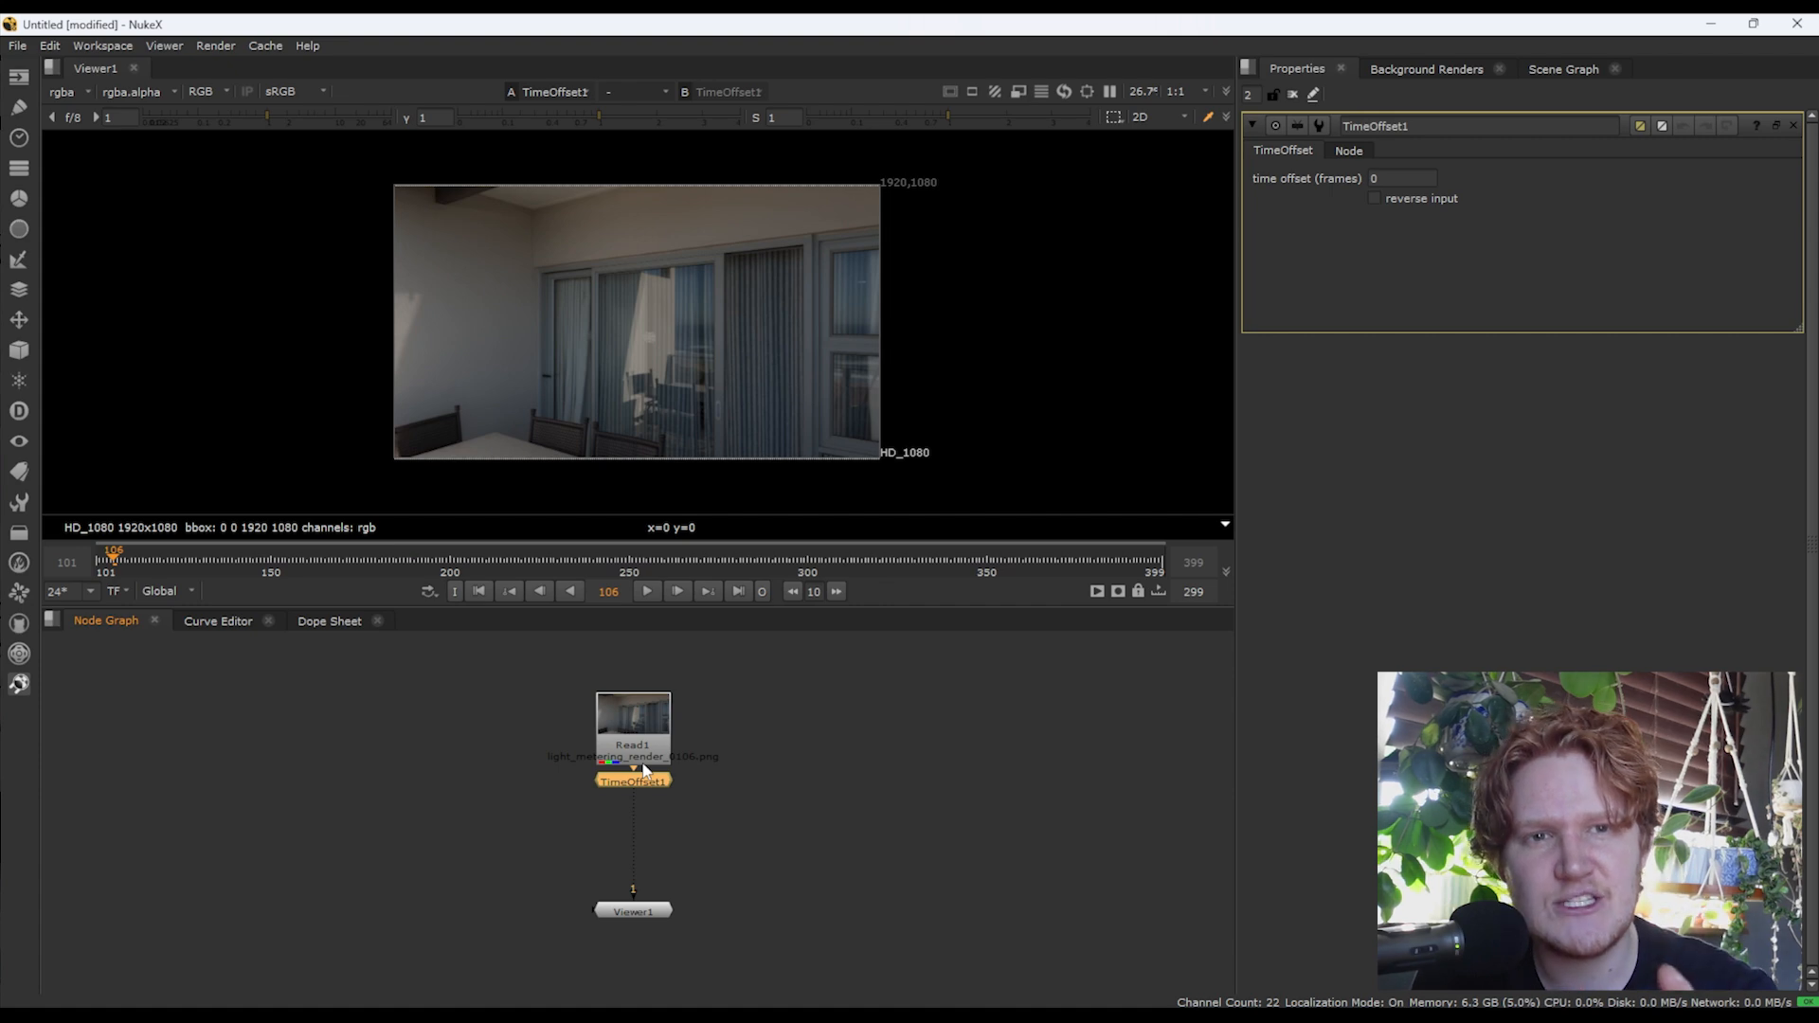
click(1422, 176)
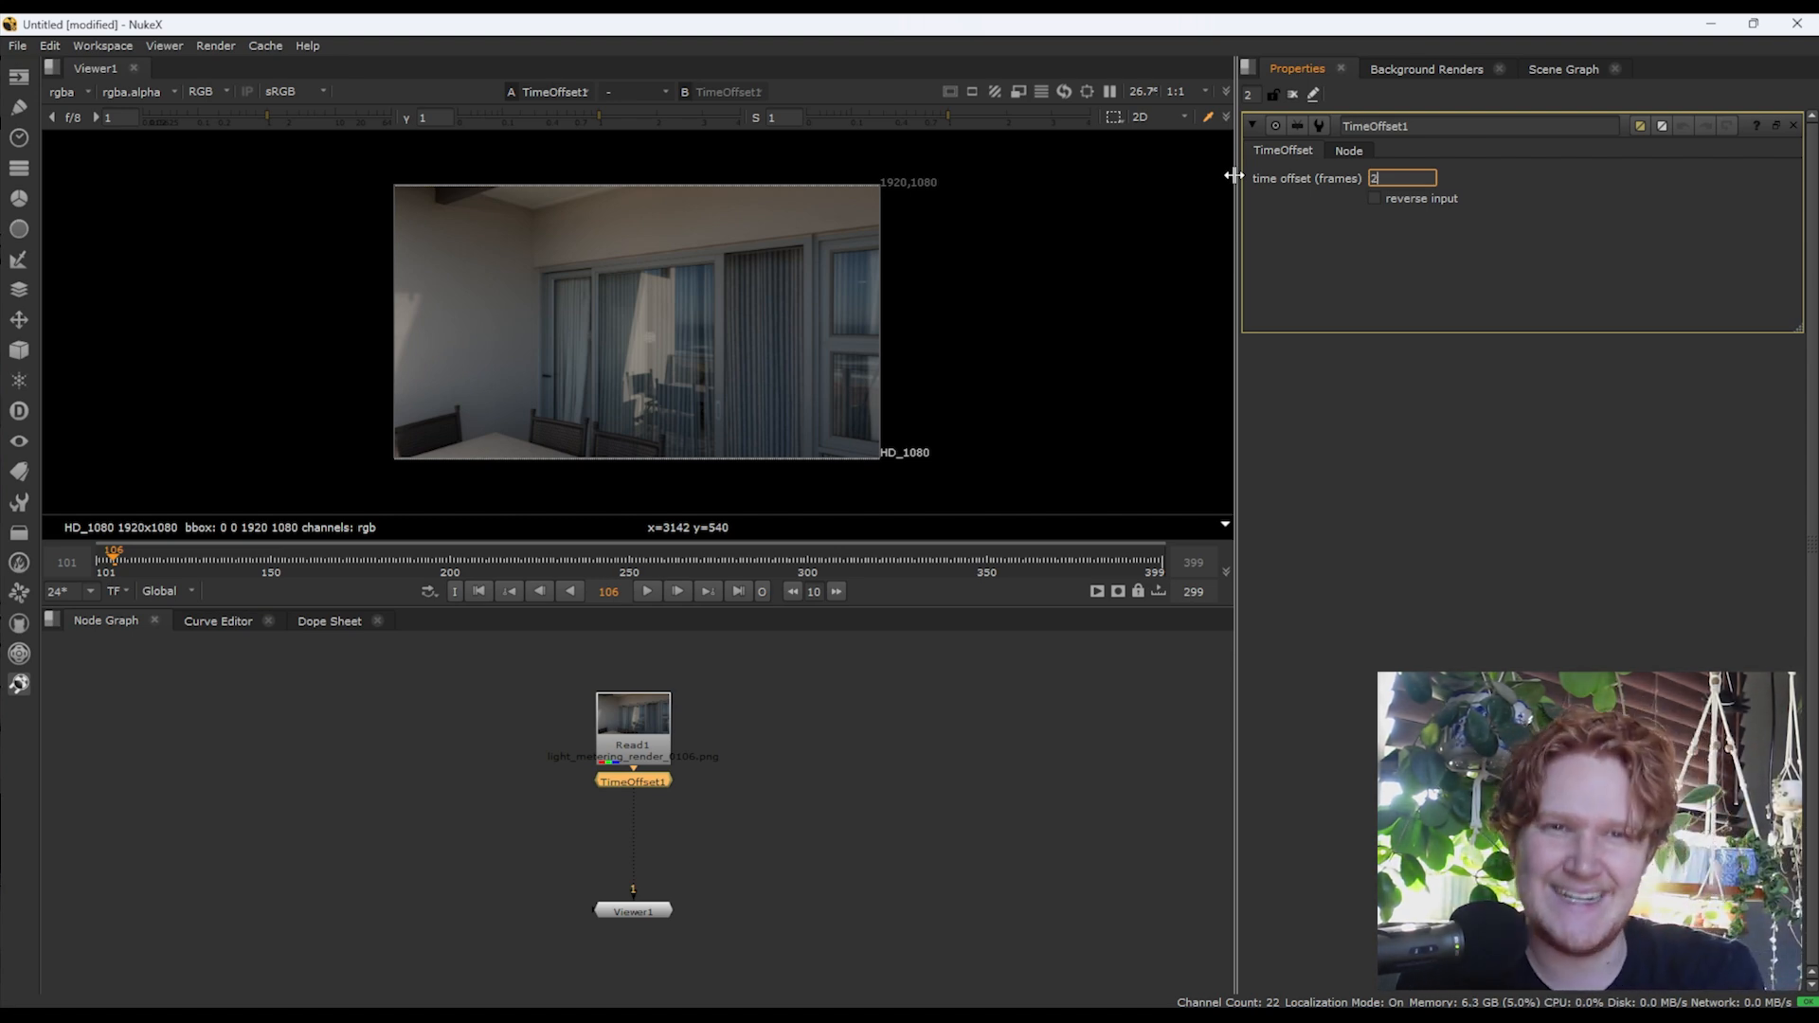
key(Return)
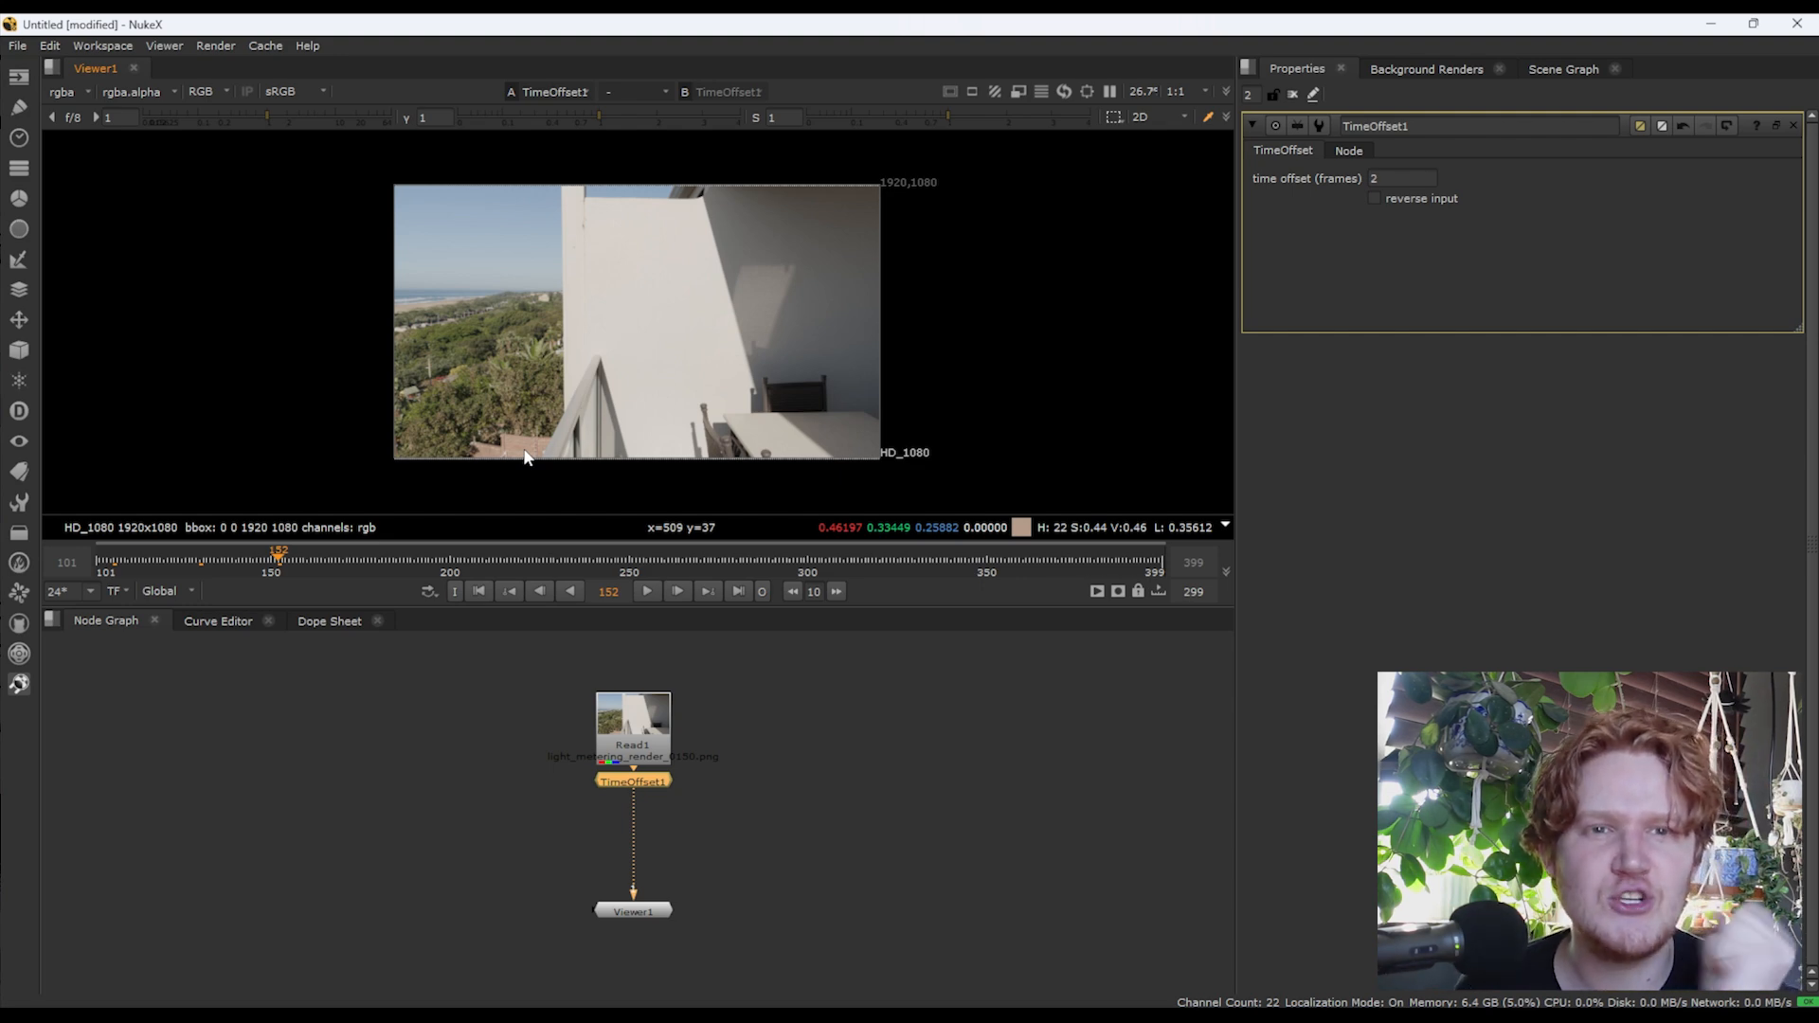
Step: Sample the sky's colour, then add a Colorspace node after TimeOffset1 that converts from Linear to HSL
drag(489, 222, 537, 254)
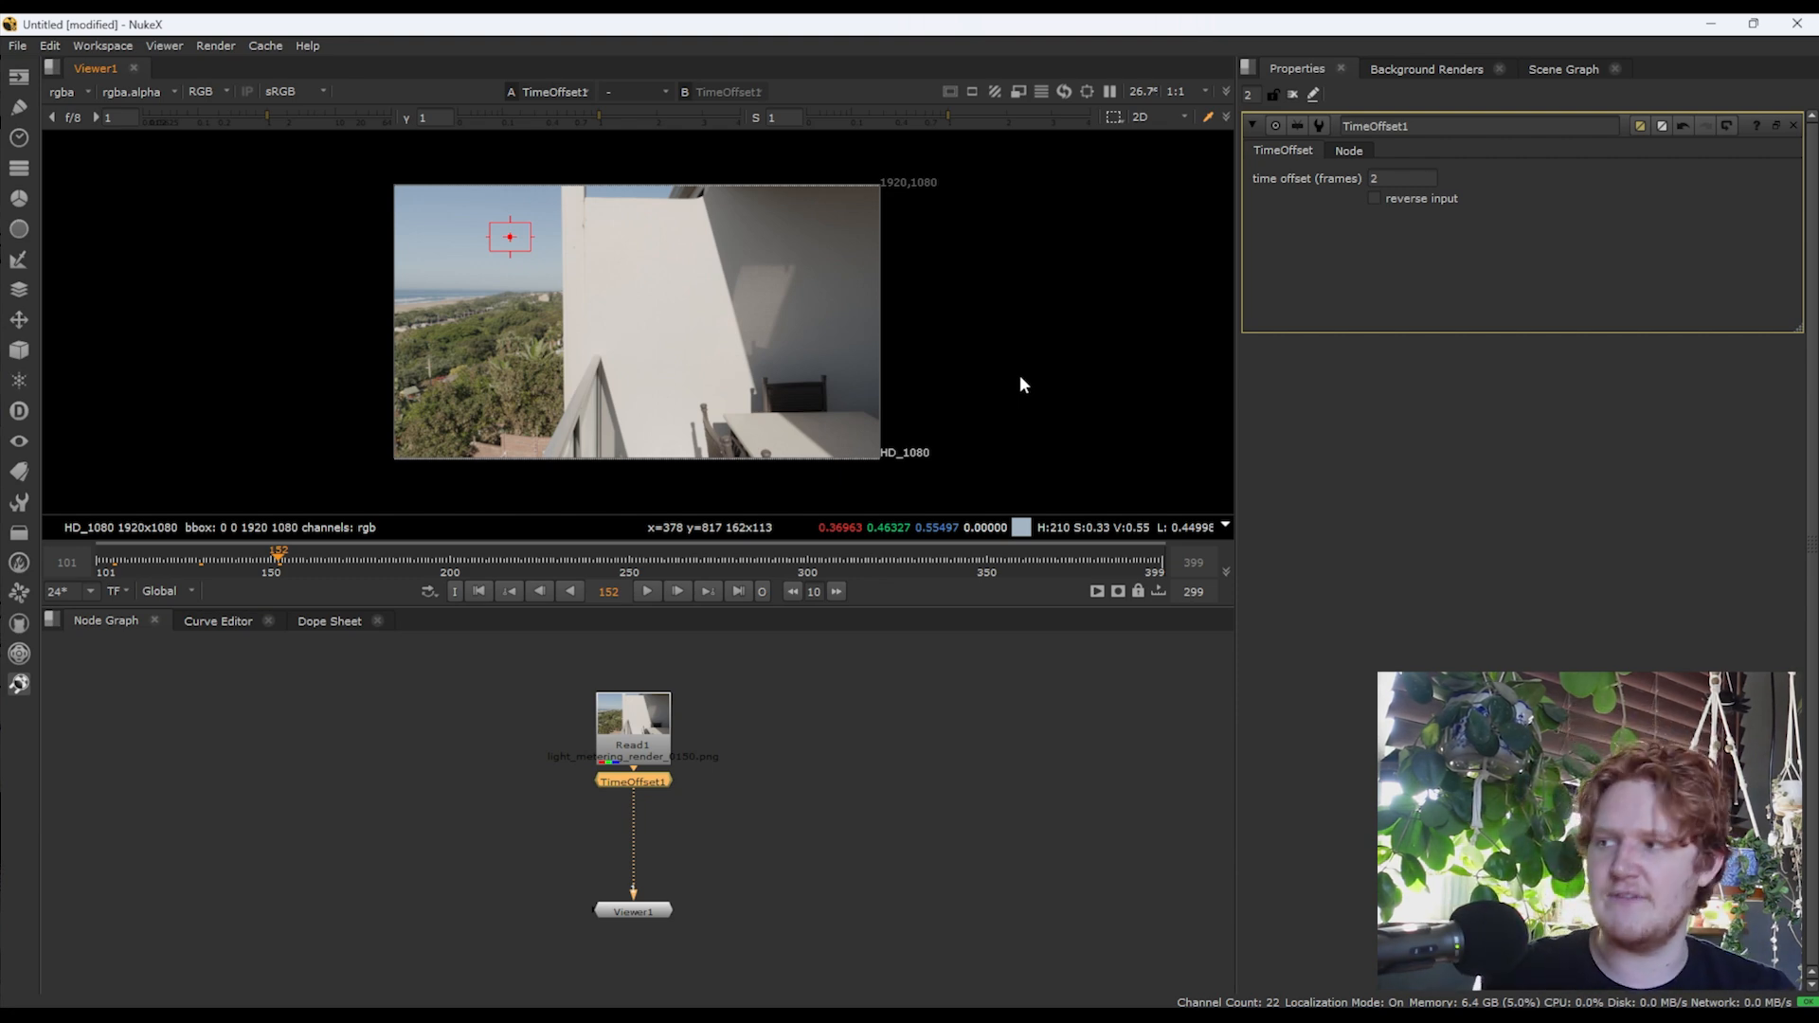
key(Tab)
text(co)
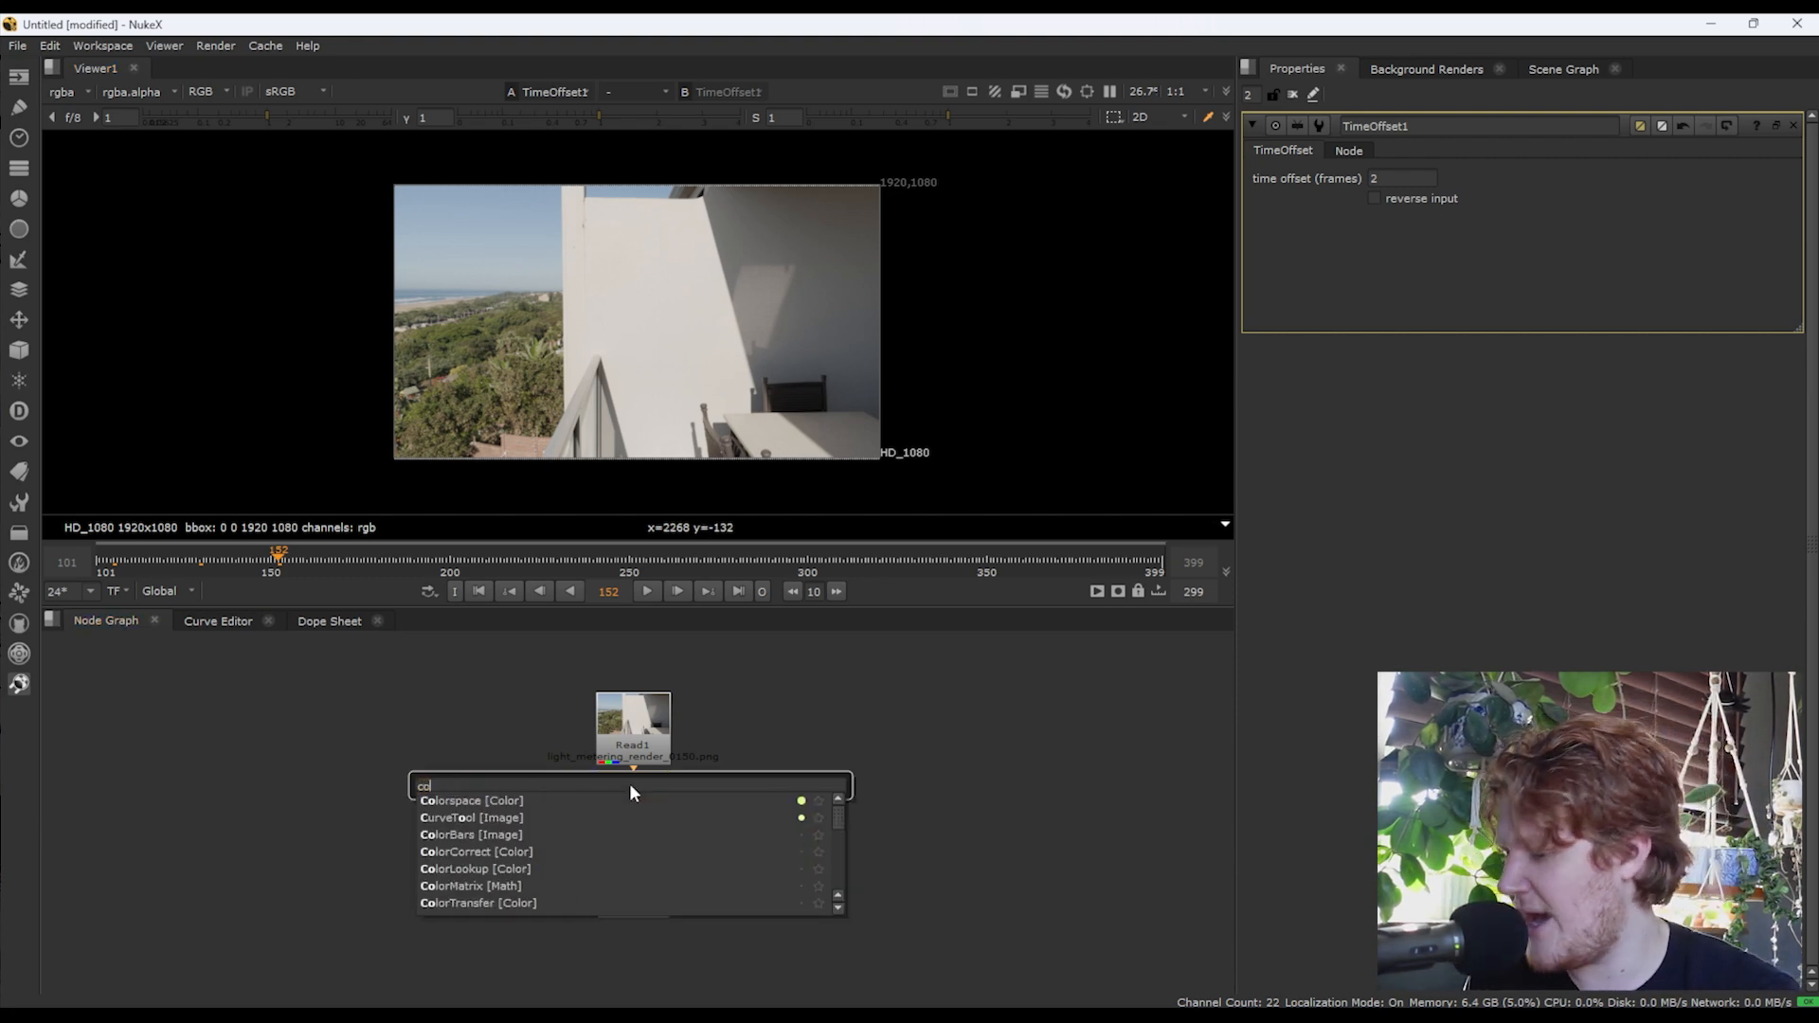
text(lor)
key(Down)
key(Return)
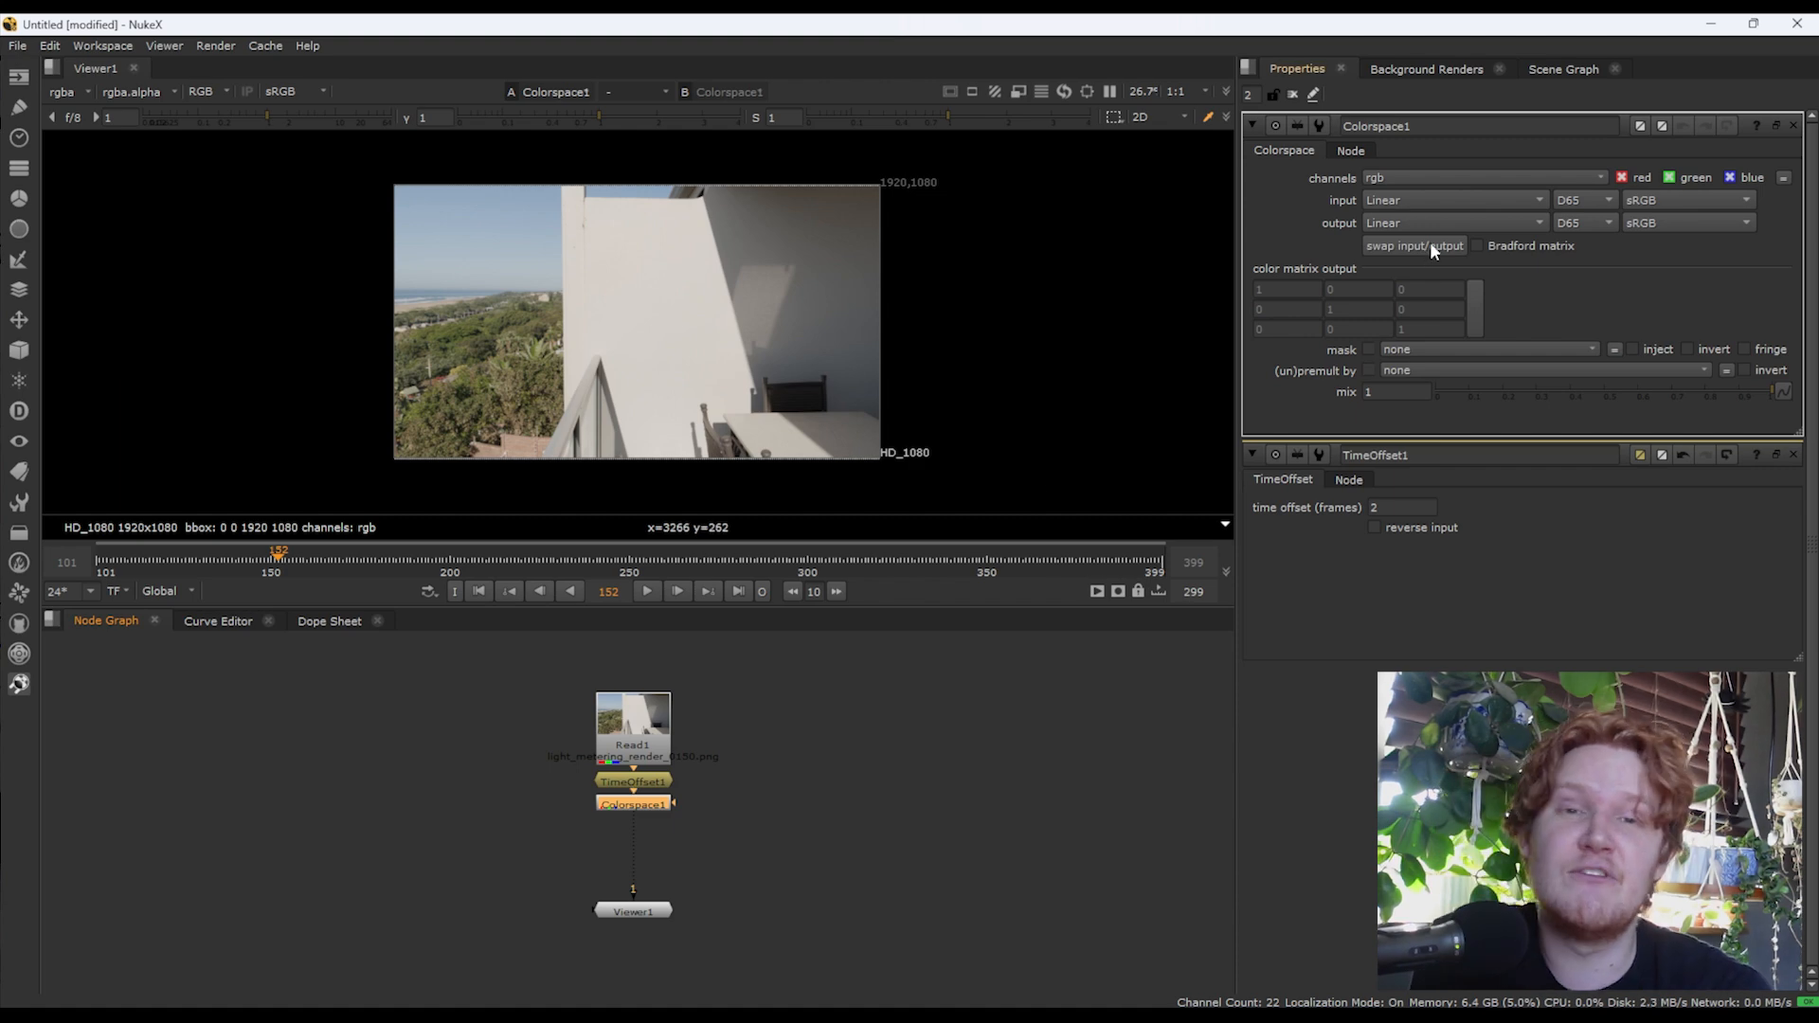
click(1381, 197)
click(1383, 200)
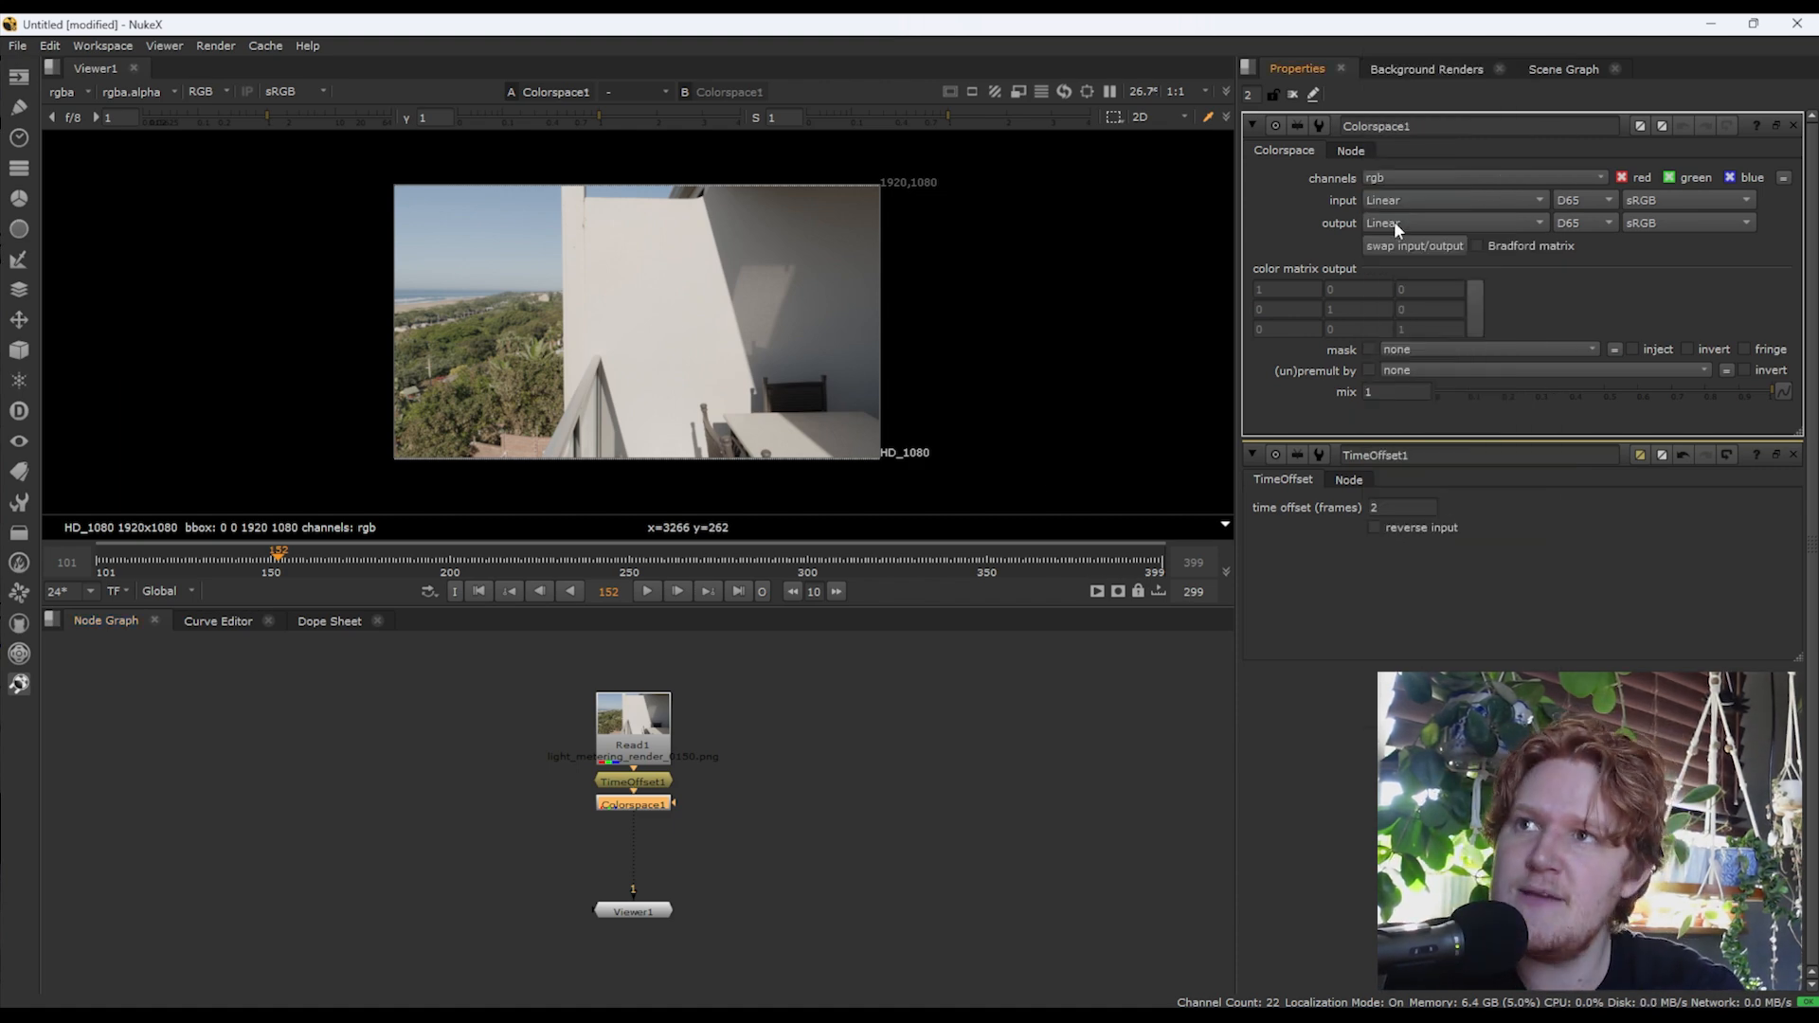
click(1394, 219)
click(1406, 258)
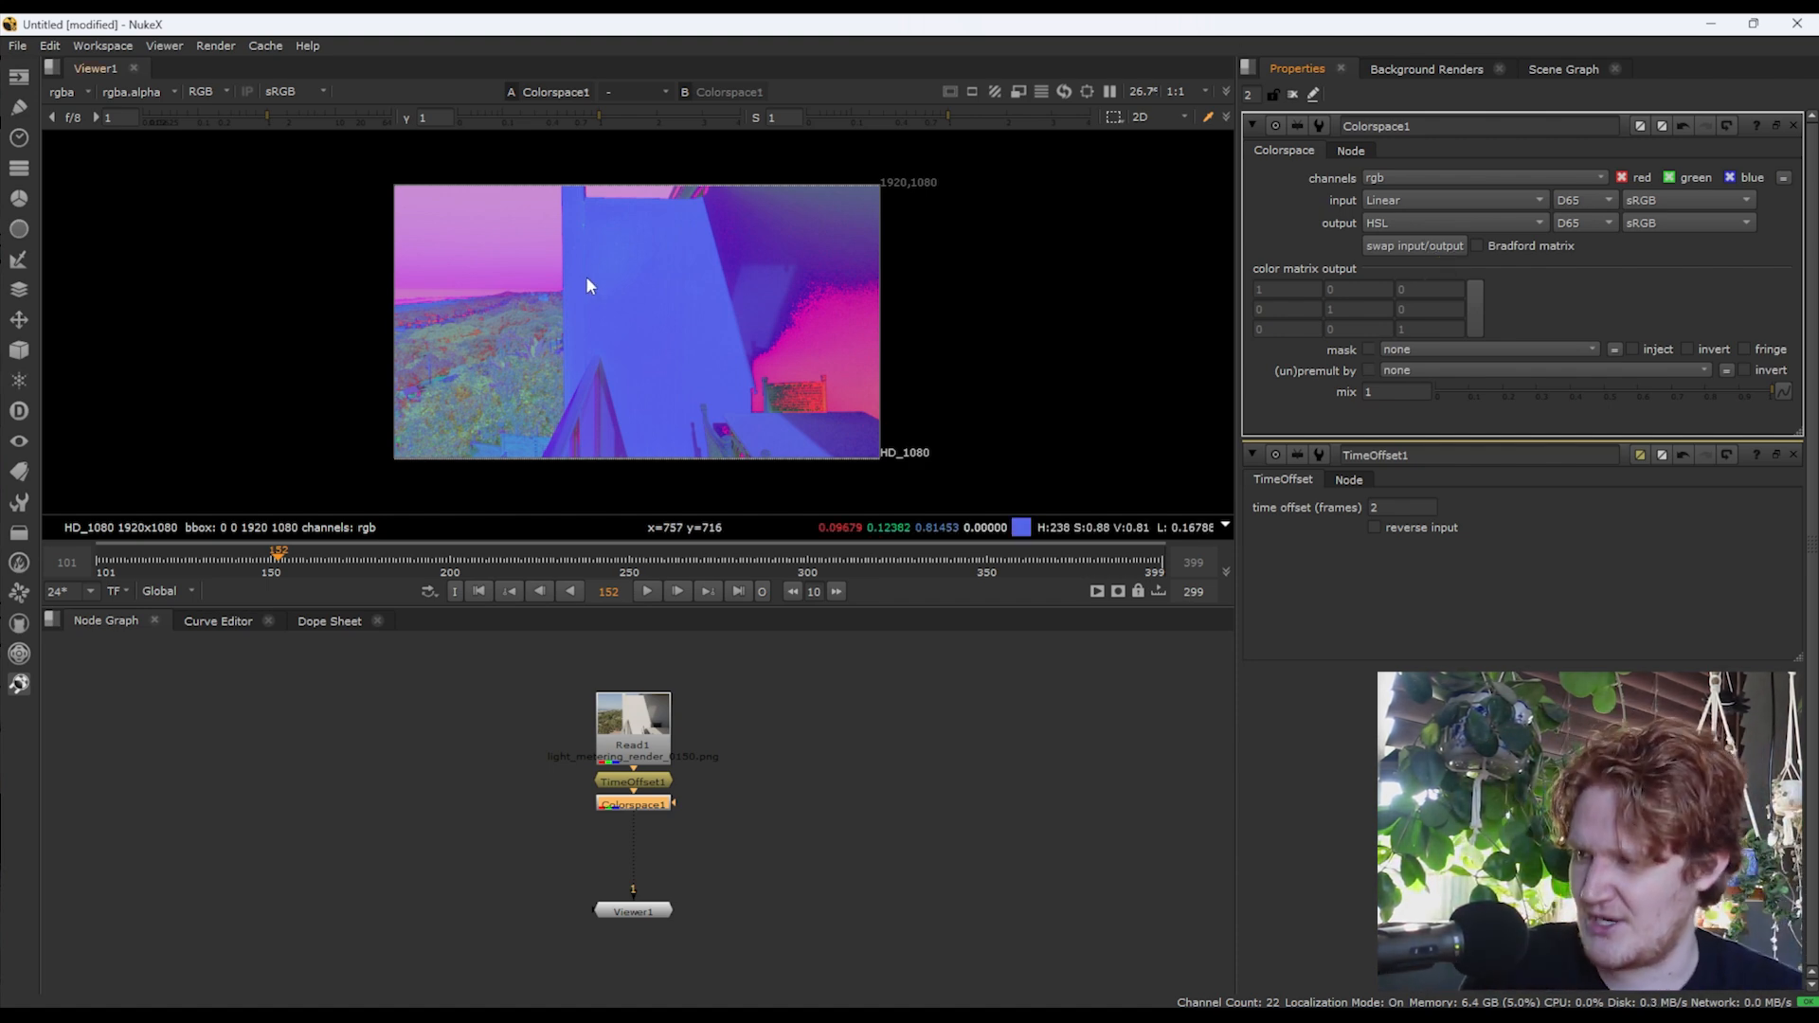
Step: Add a Shuffle node after Colorspace1 and route the blue input channel to the red, green and blue outputs
key(Tab)
text(shuff)
key(Down)
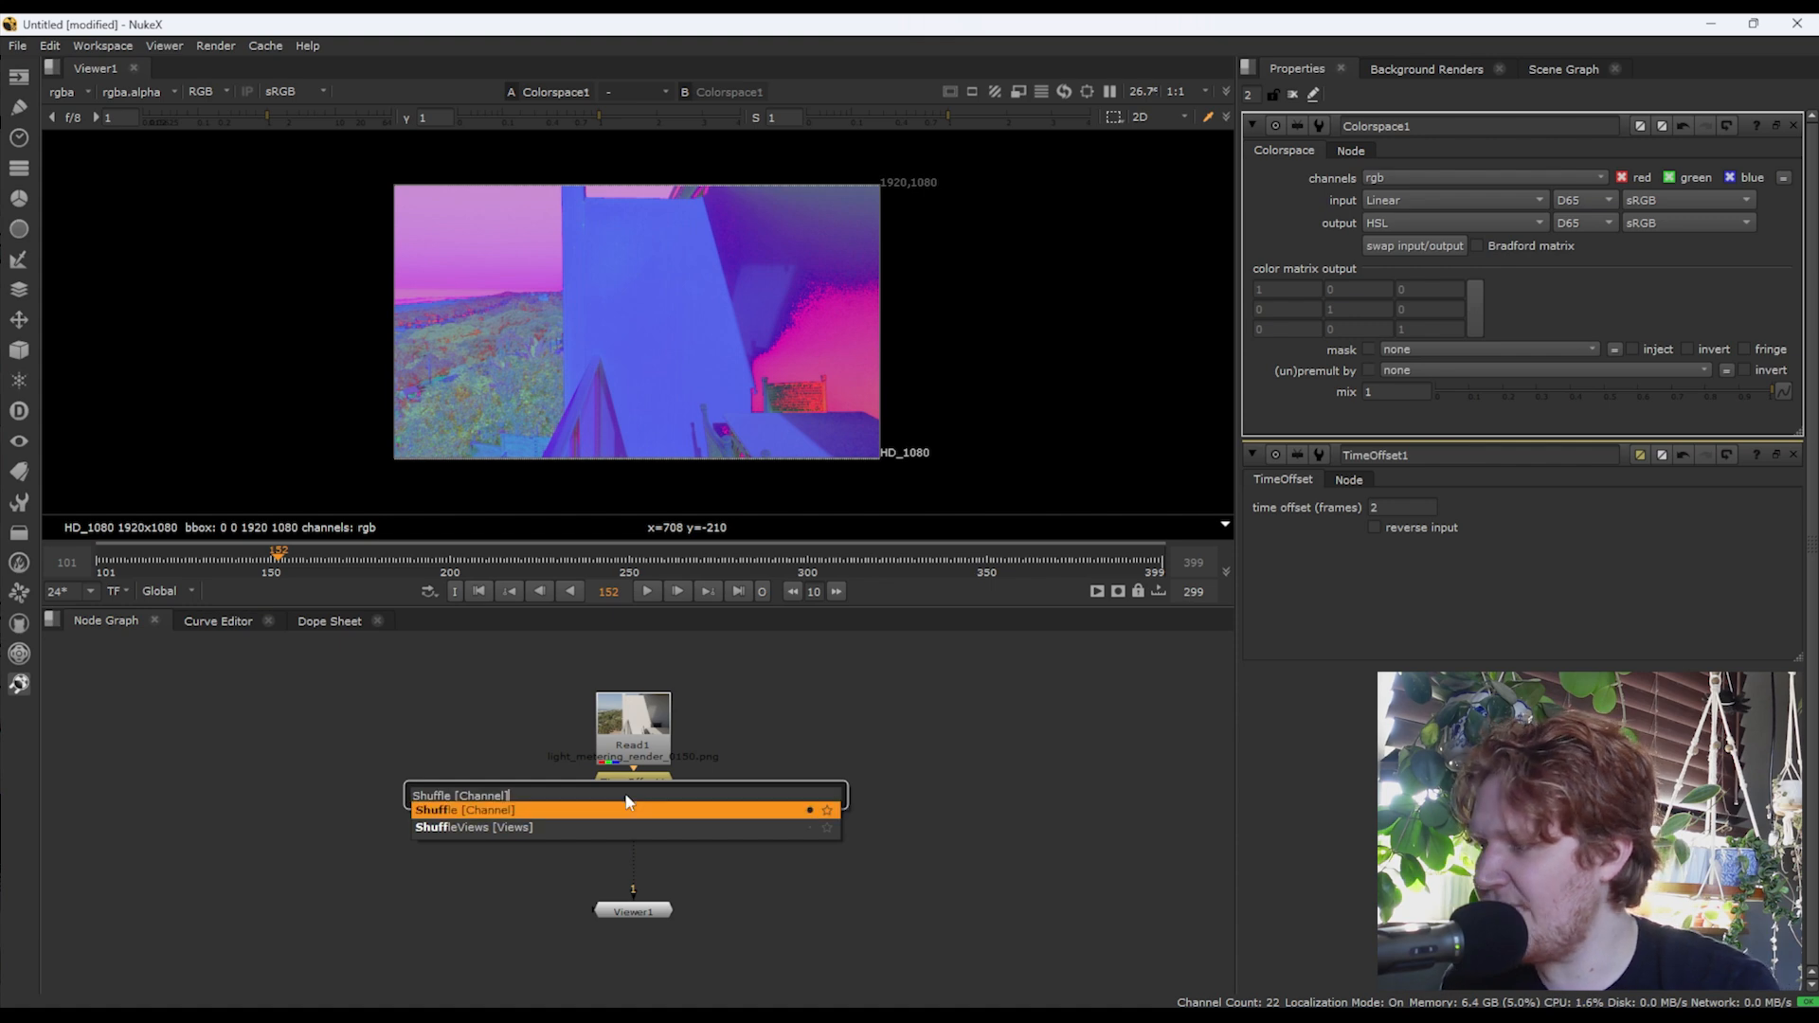
key(Return)
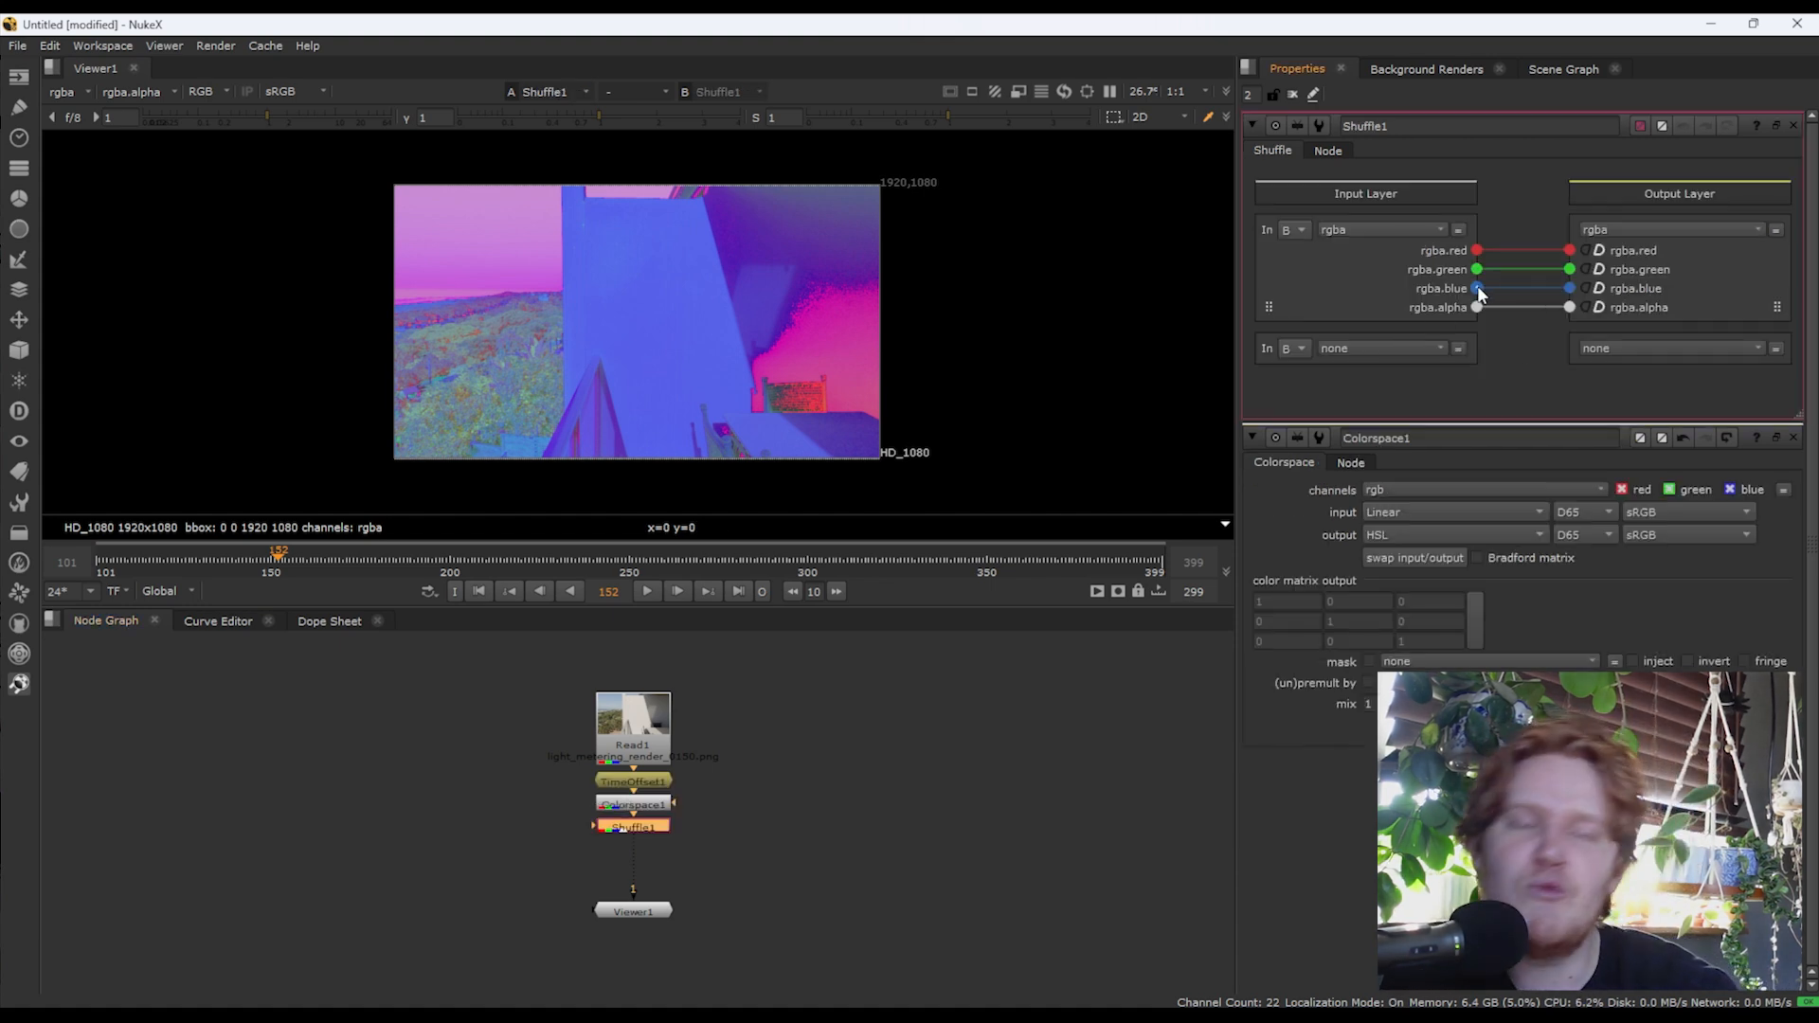
drag(1476, 288, 1570, 250)
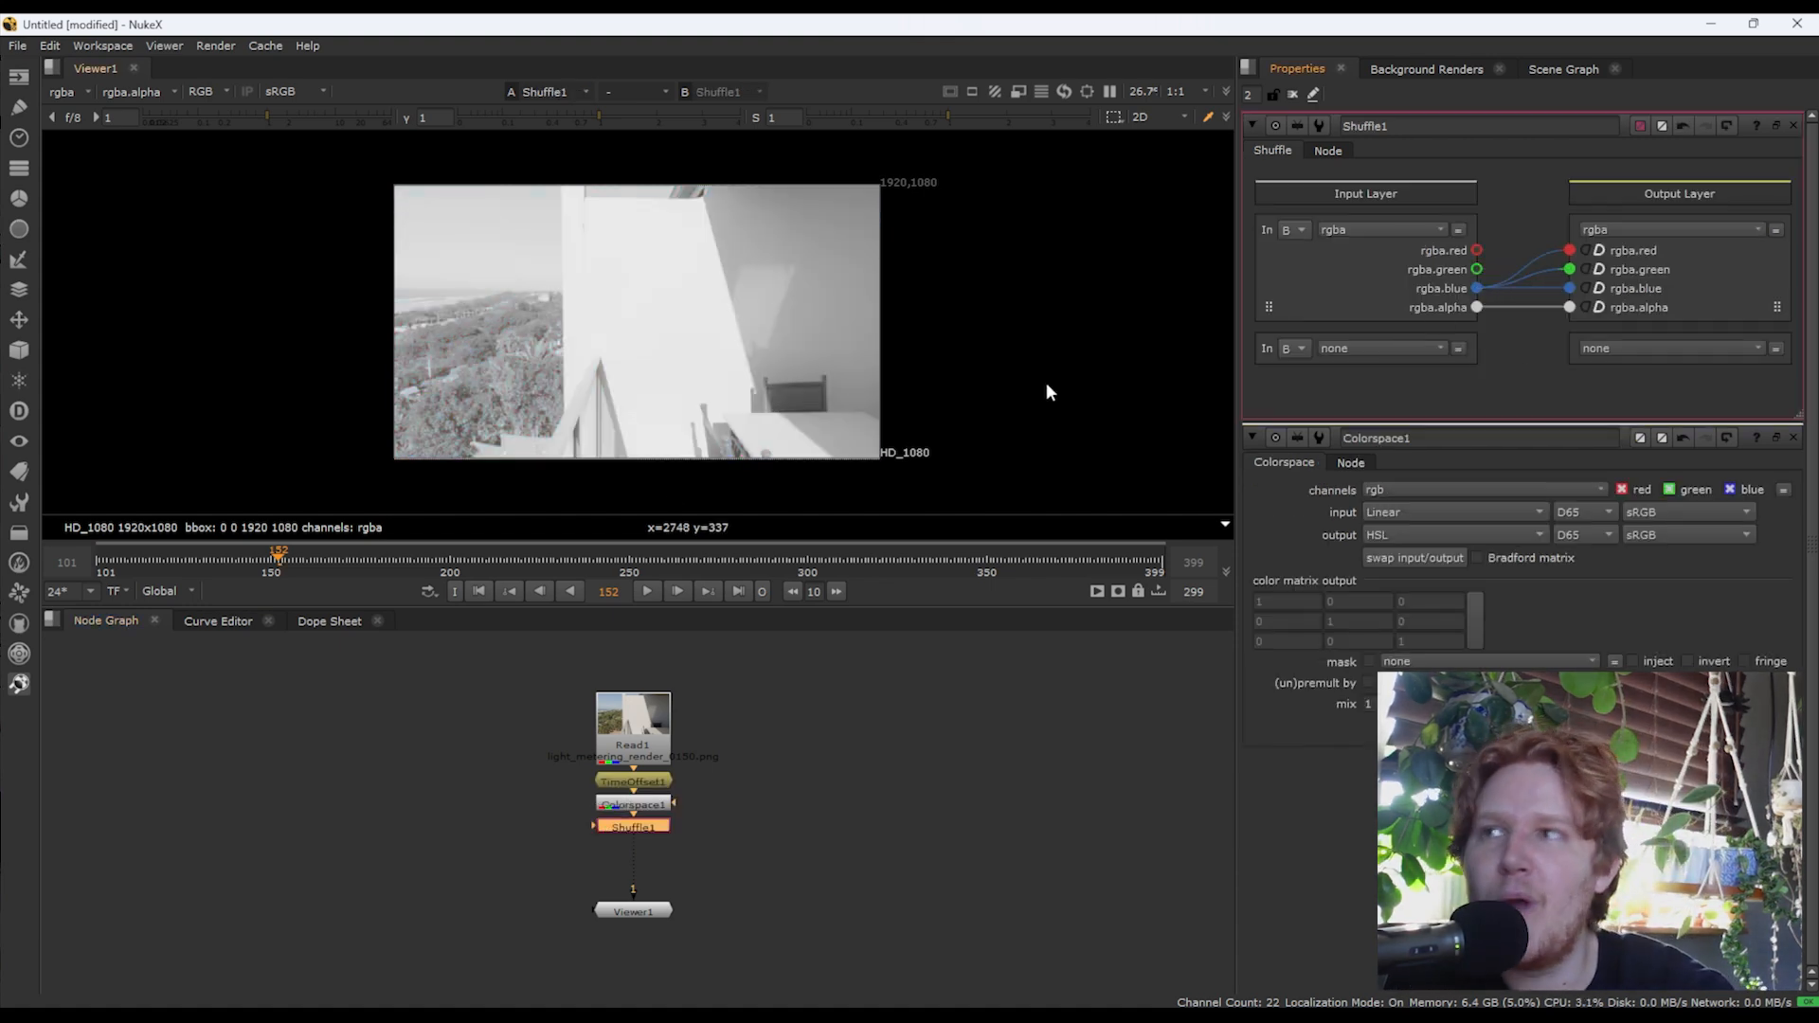
Step: Play back the shuffled lightness image at different points of the shot to review it
click(737, 557)
key(l)
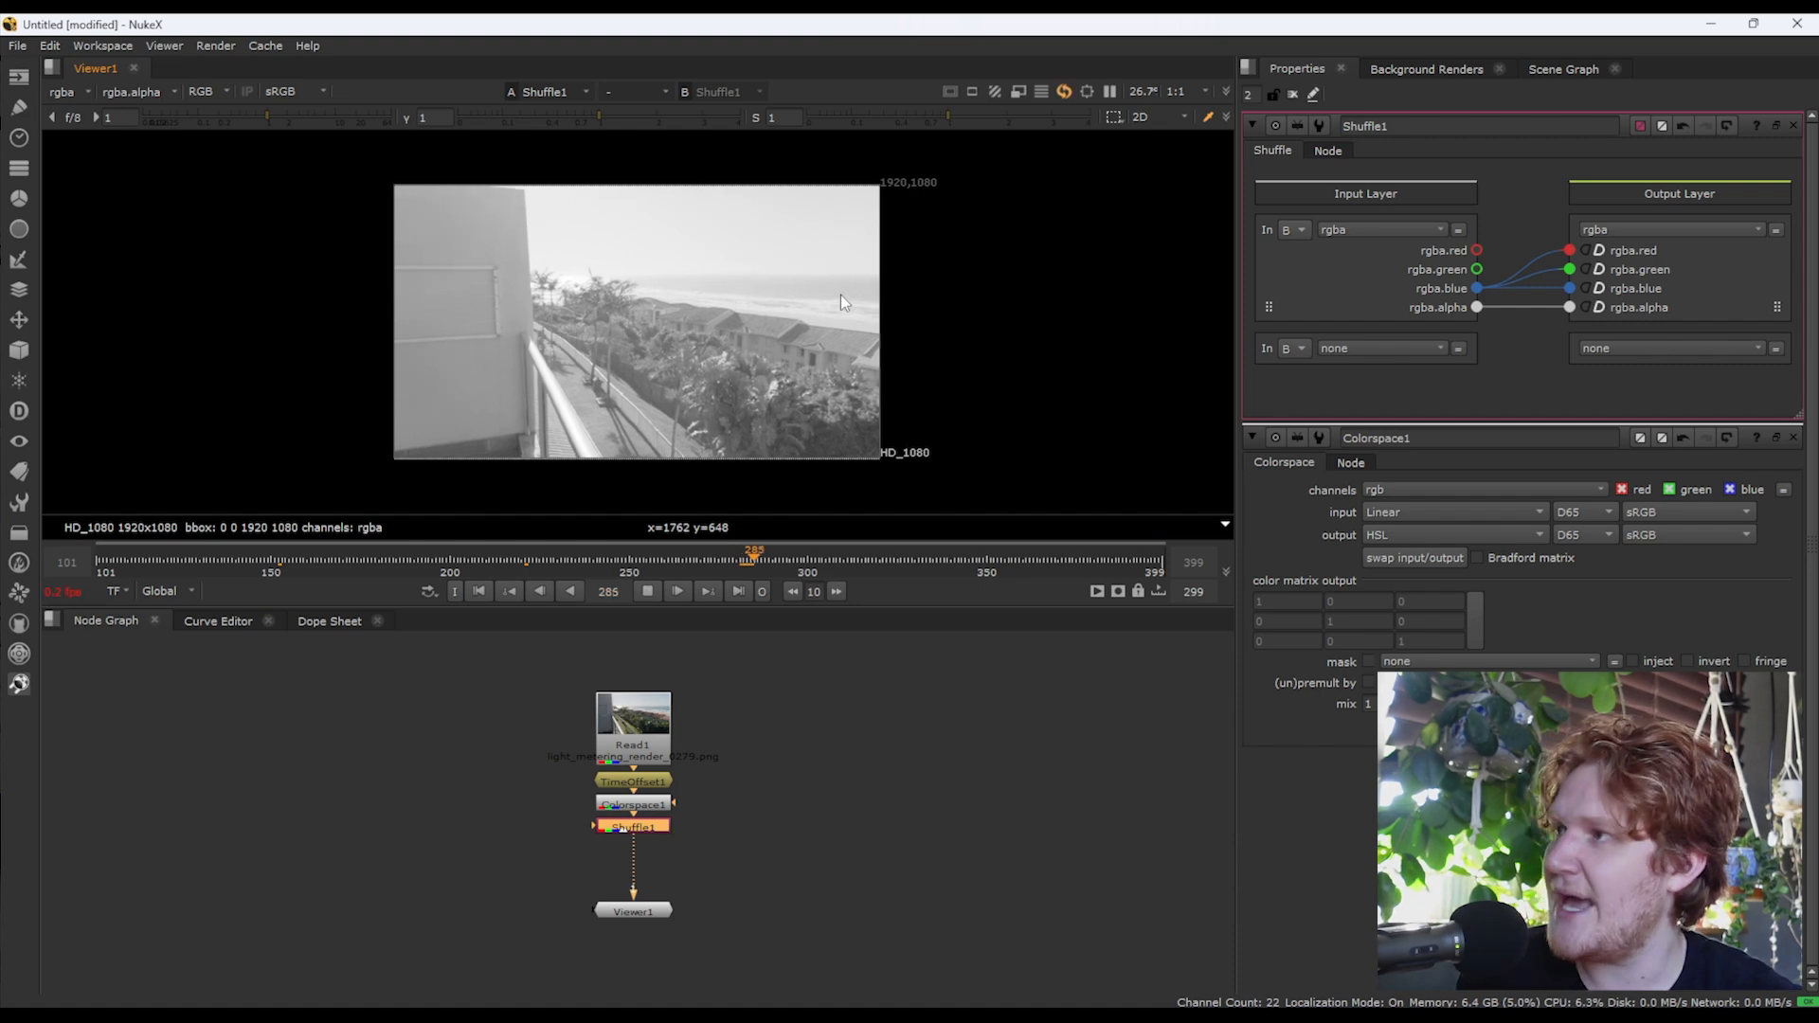
click(105, 555)
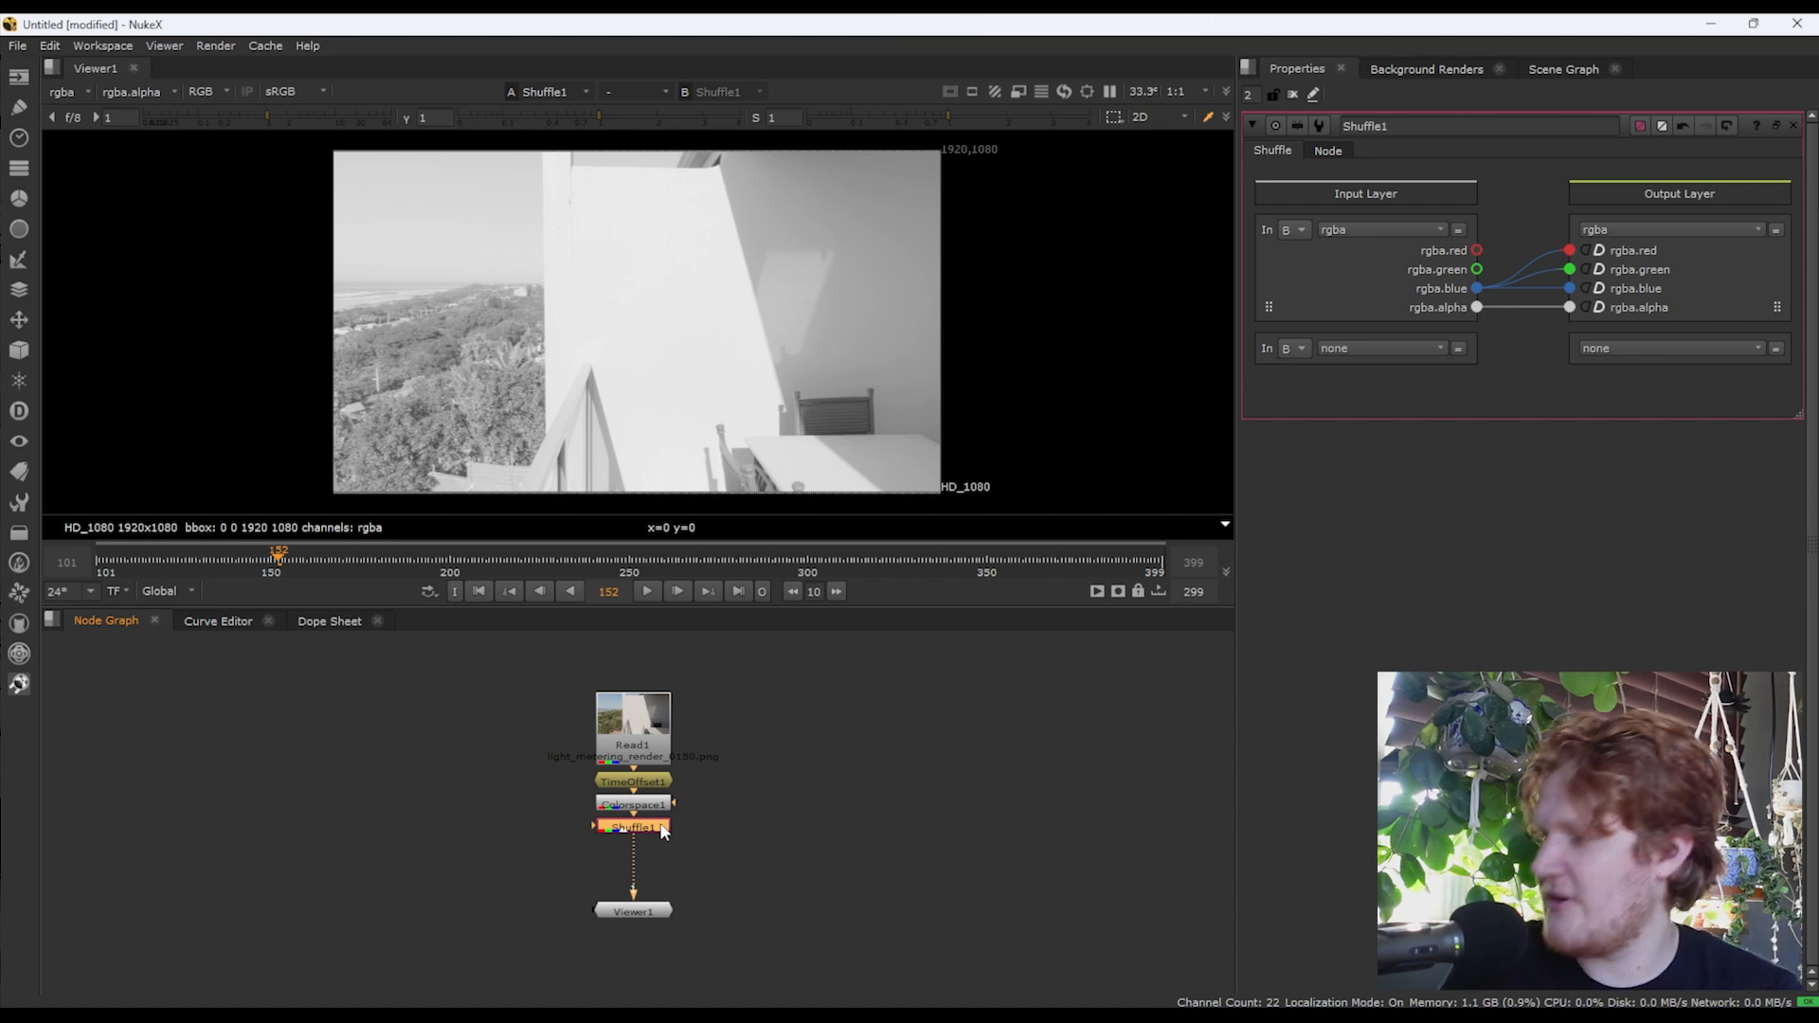
Step: Add a CurveTool after Shuffle1 and shrink its ROI around the frame centre to about x 460, y 258, r 1460, t 822
key(Tab)
text(curve)
key(Return)
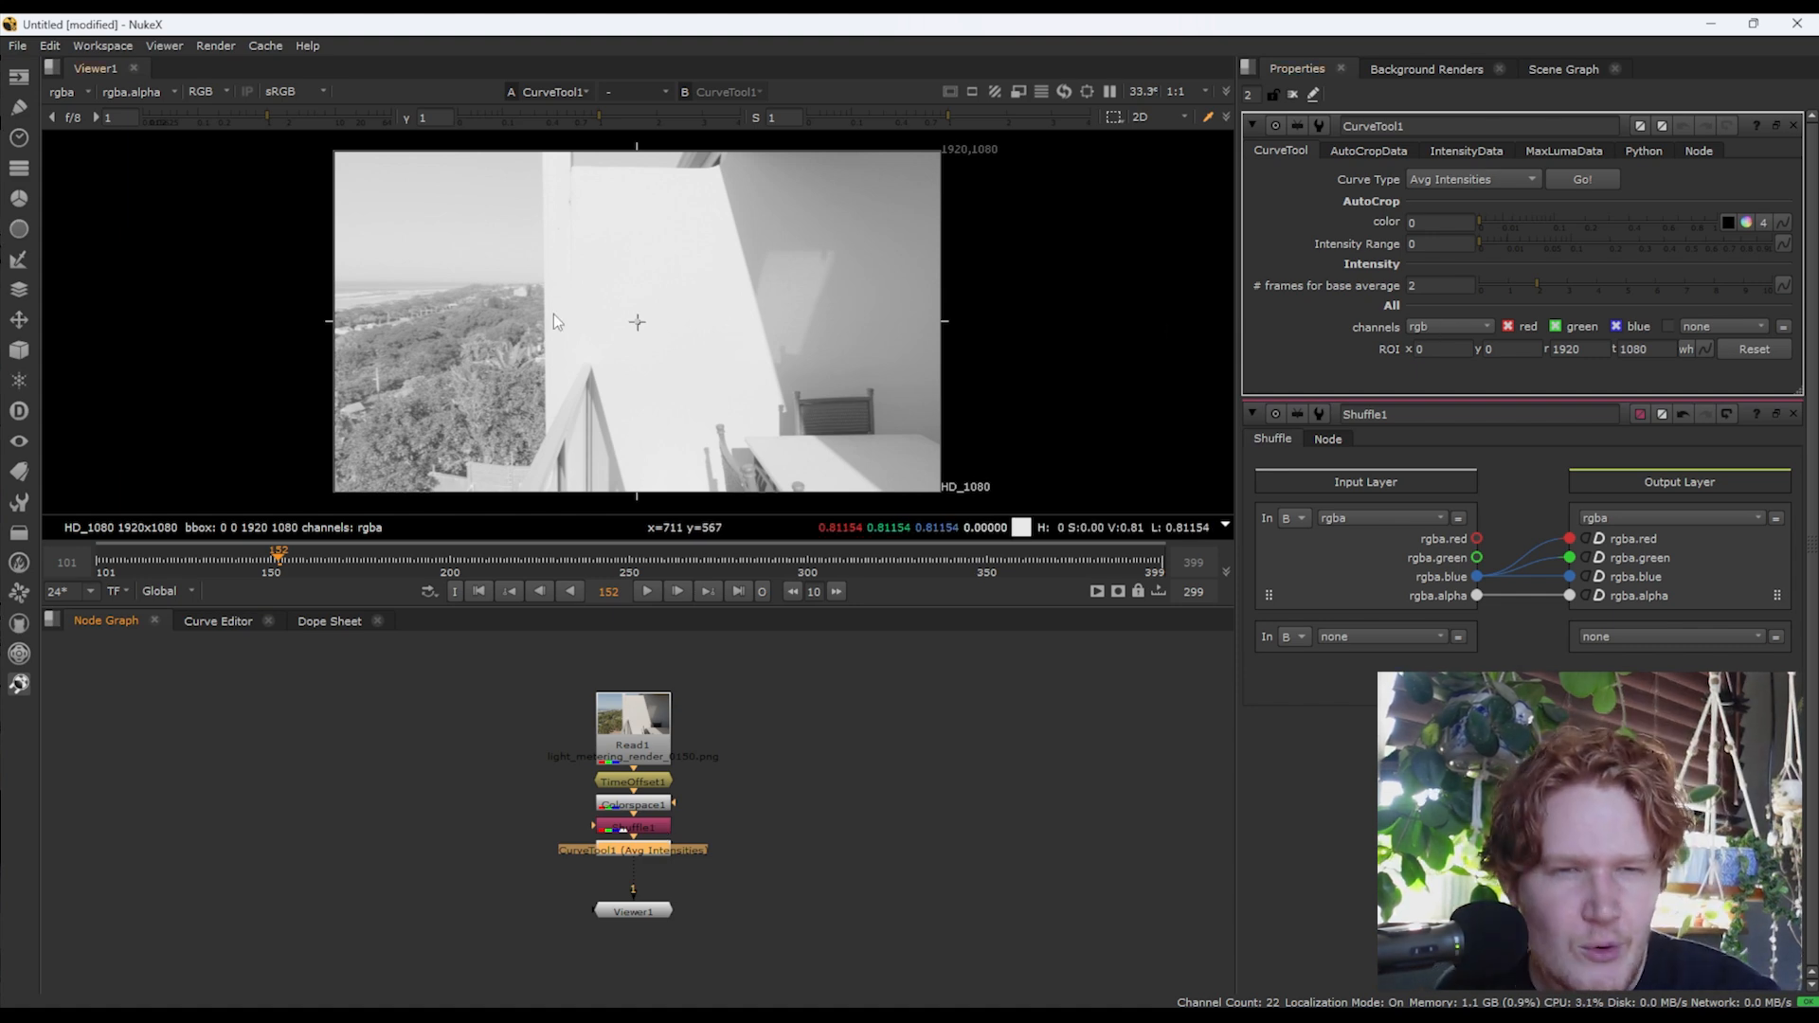
drag(332, 150, 502, 241)
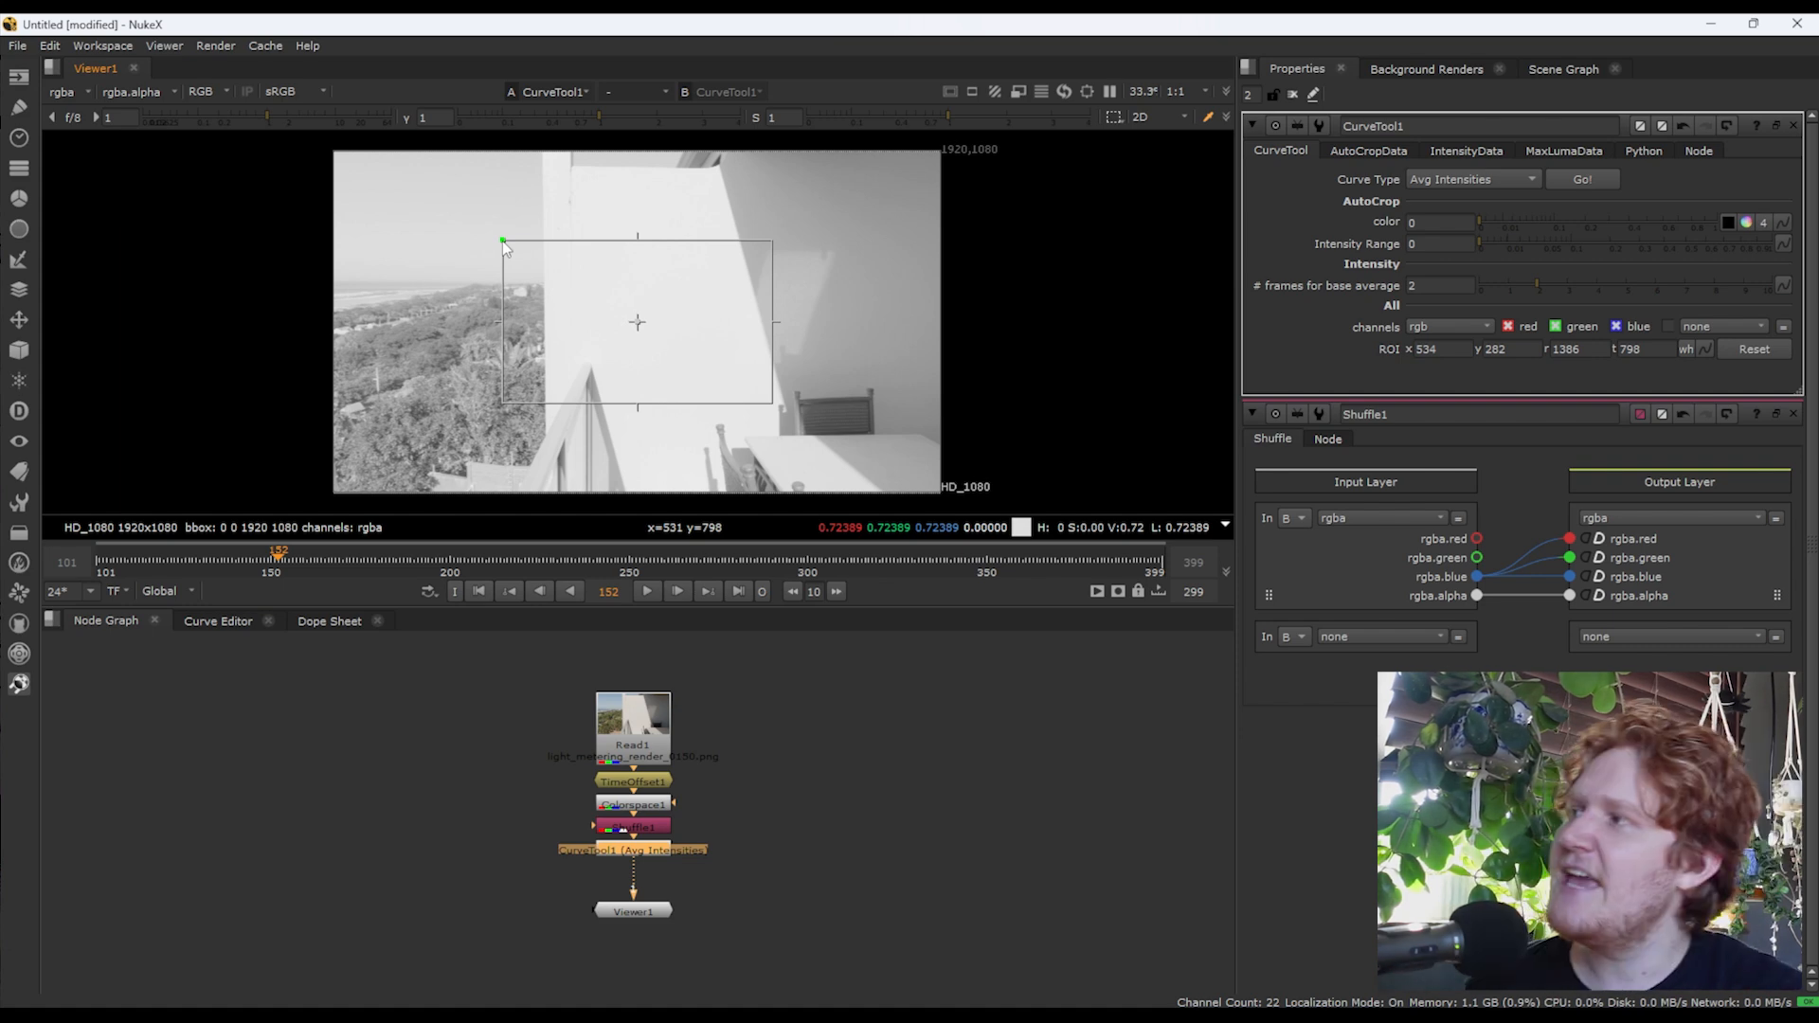
drag(502, 241, 480, 233)
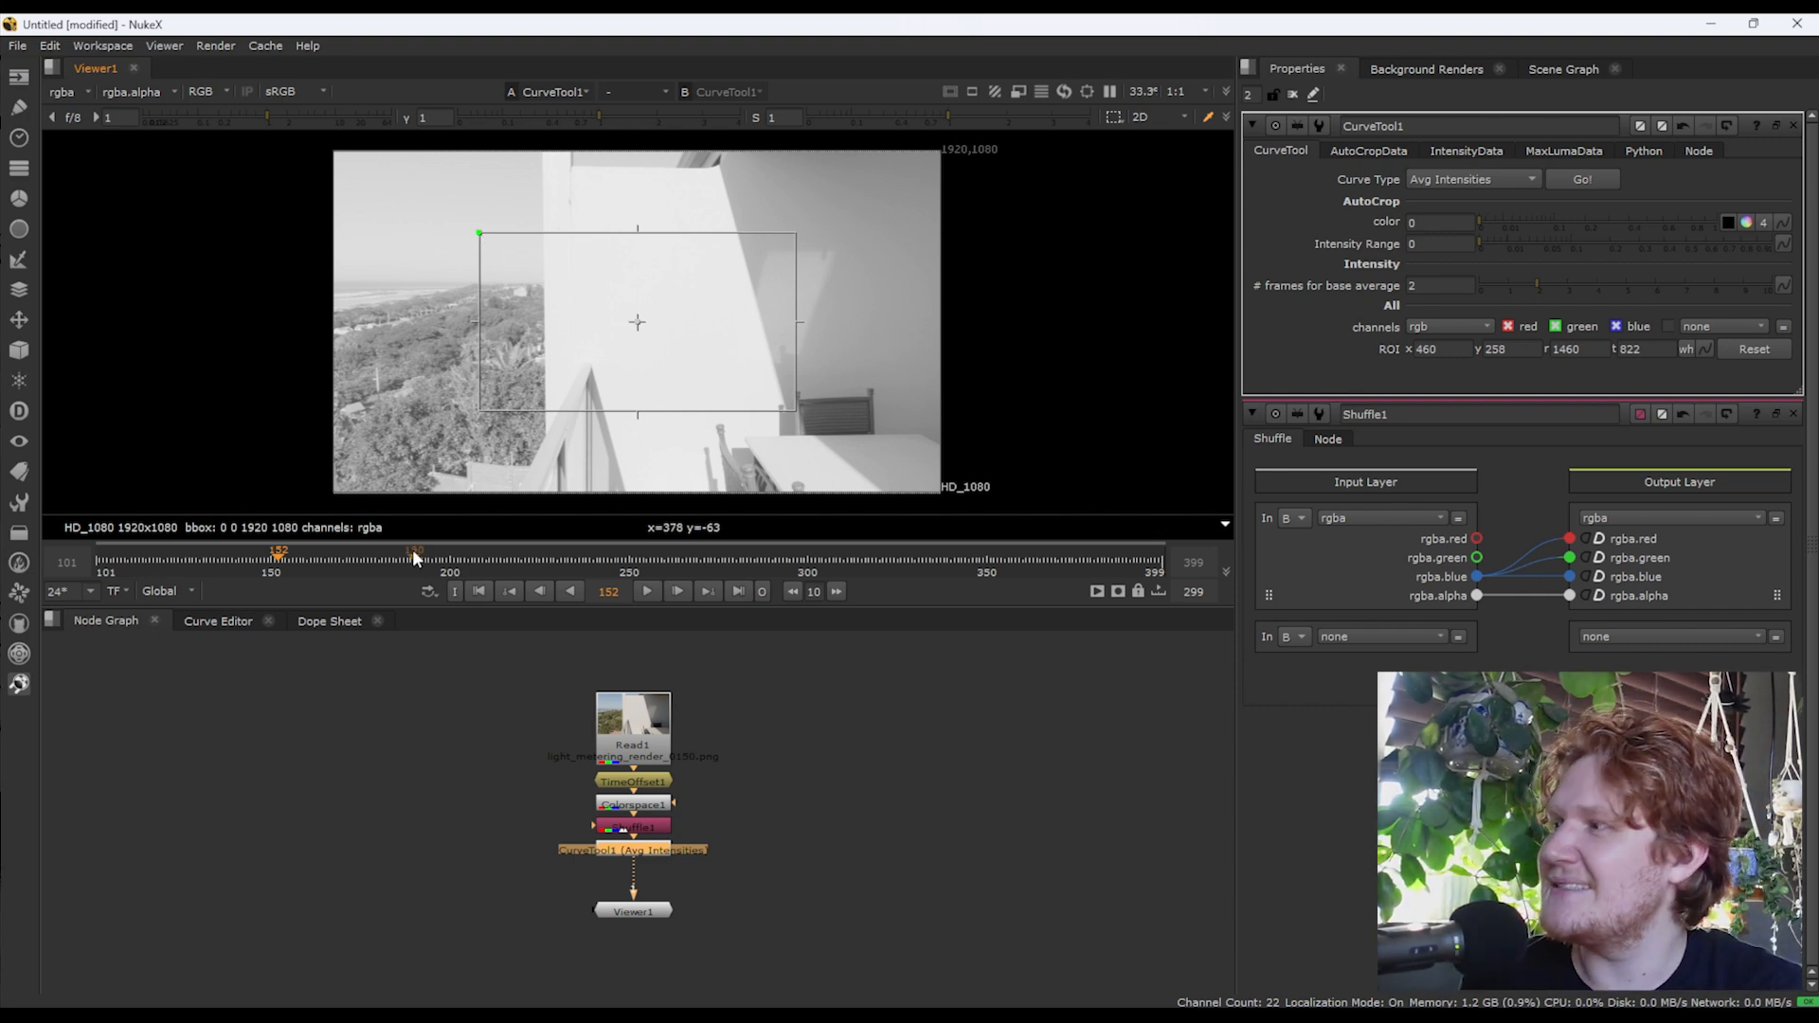
Step: Set keyframes on the CurveTool ROI's x, y, r and t values at frame 195
drag(412, 548, 585, 554)
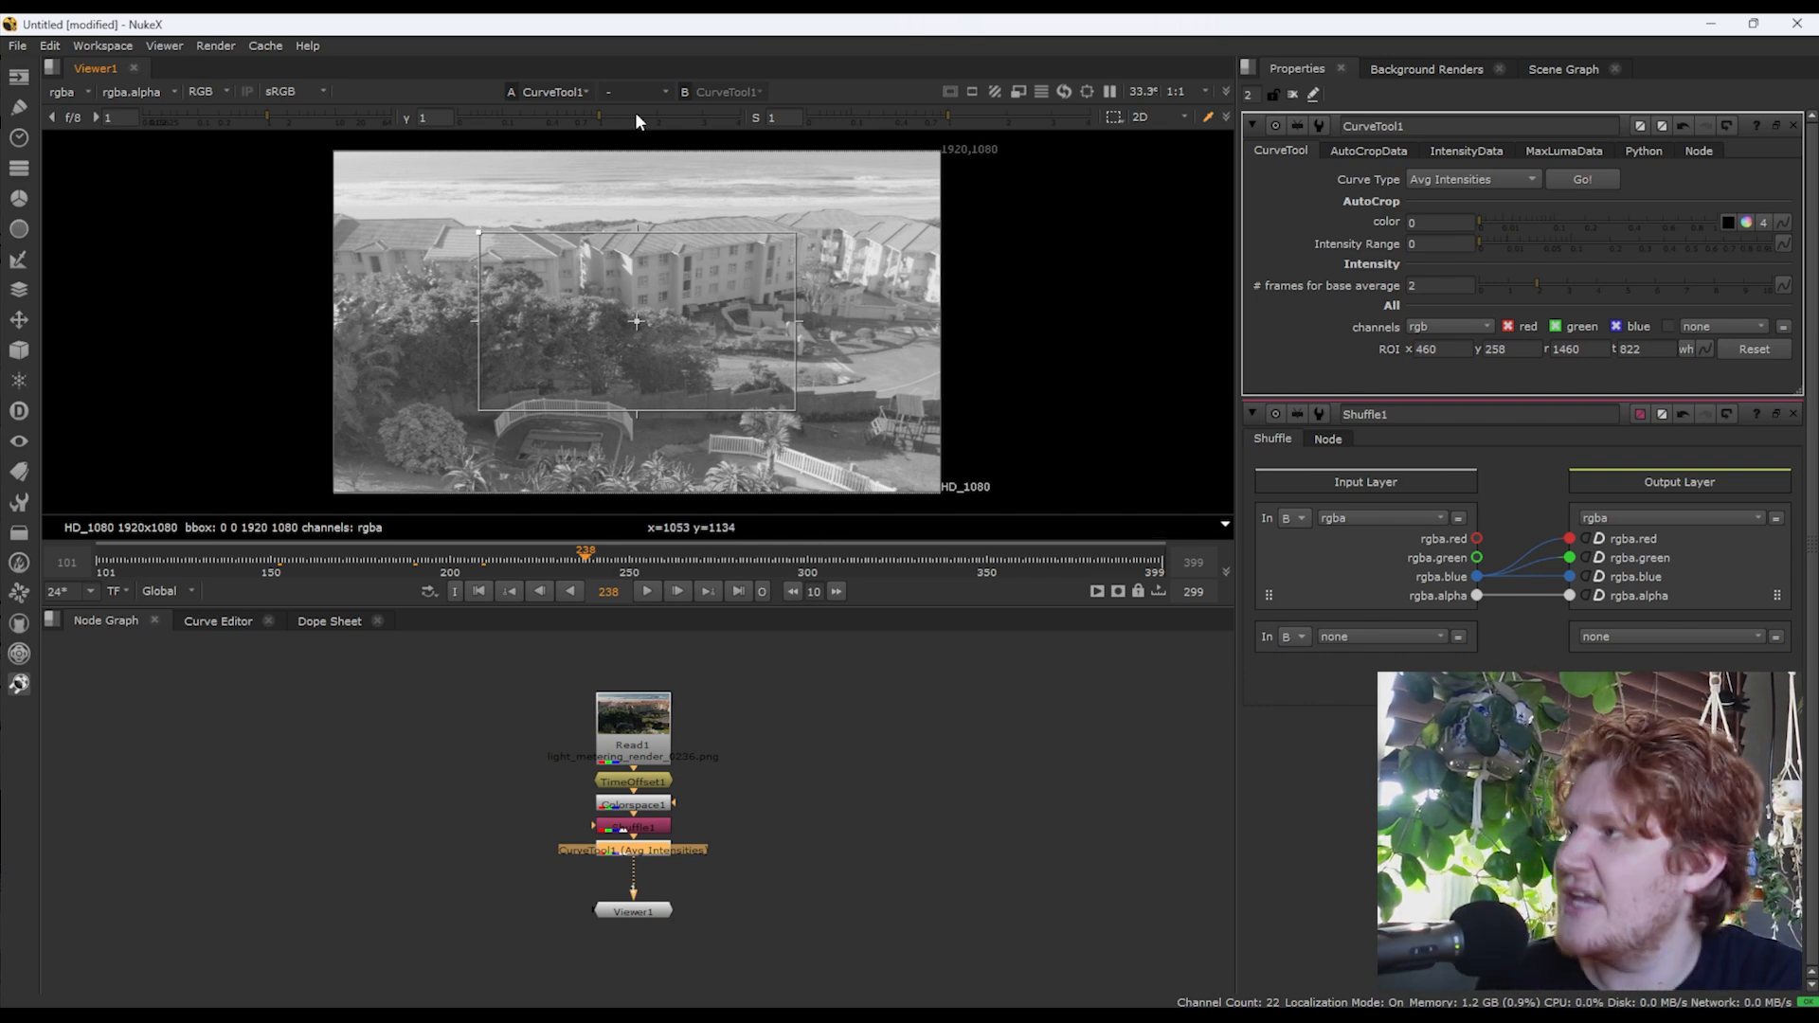
click(415, 559)
drag(415, 559, 432, 558)
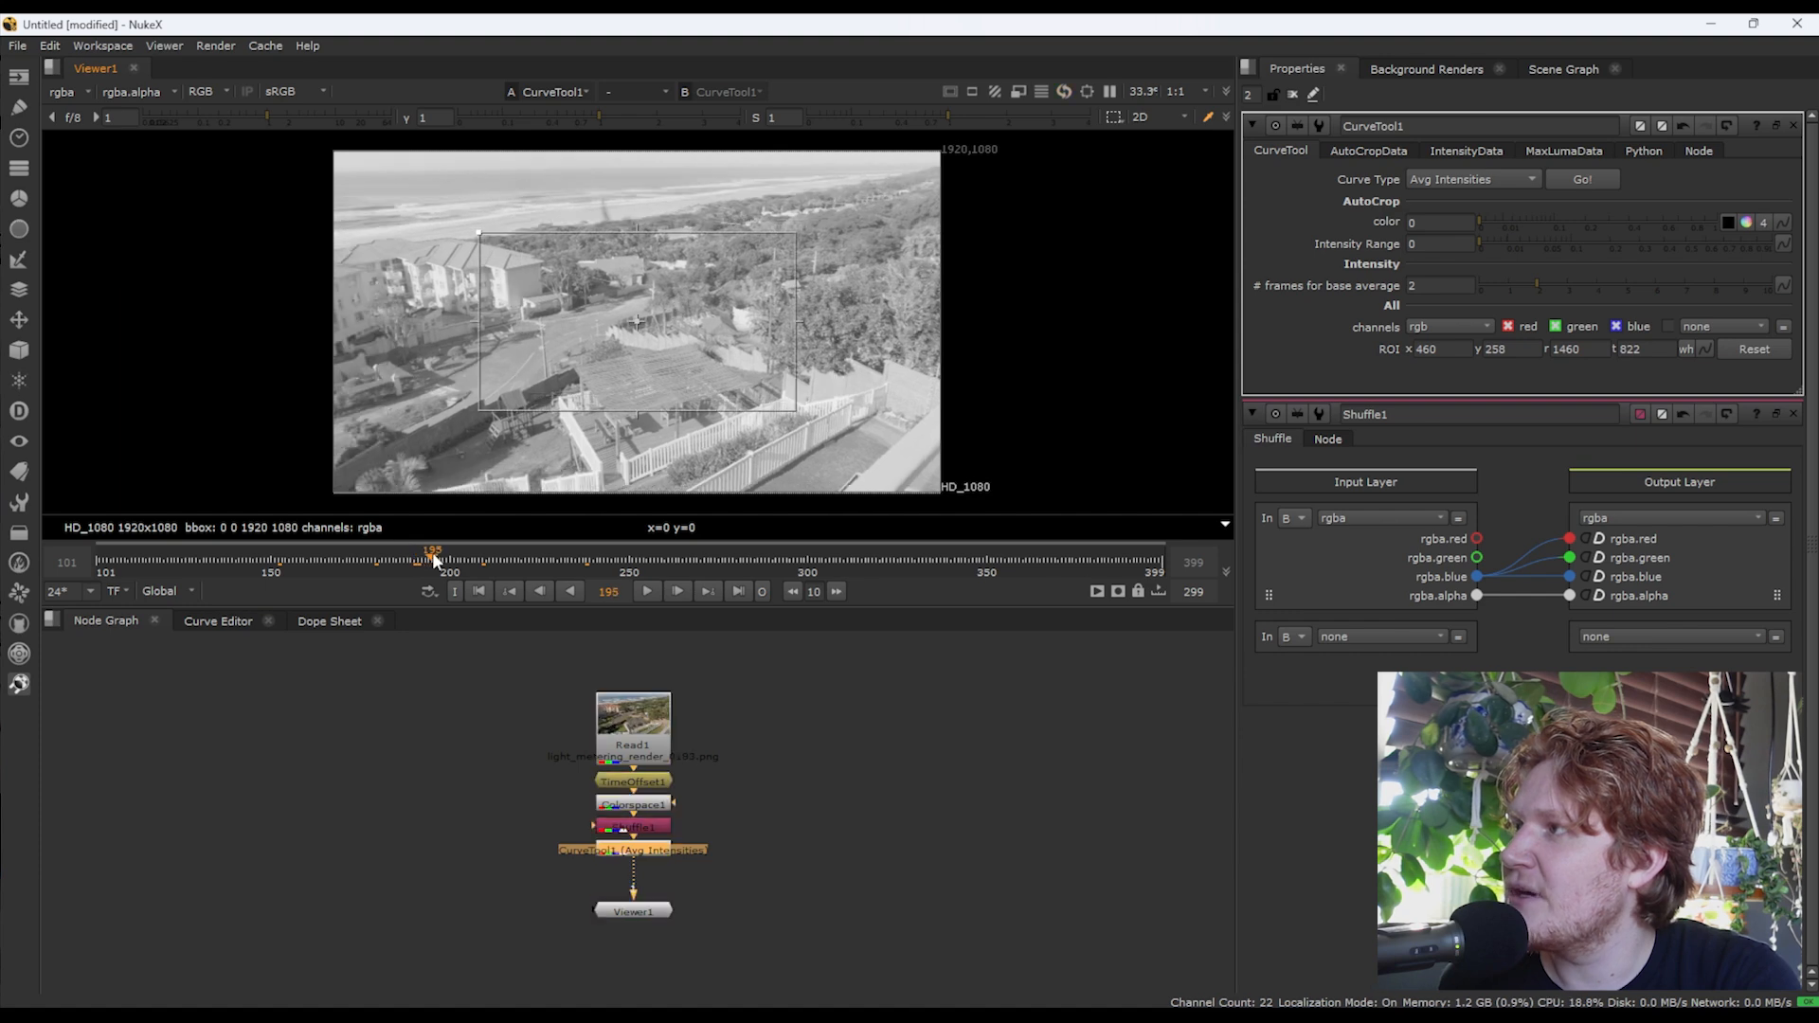
right_click(1435, 347)
click(1468, 357)
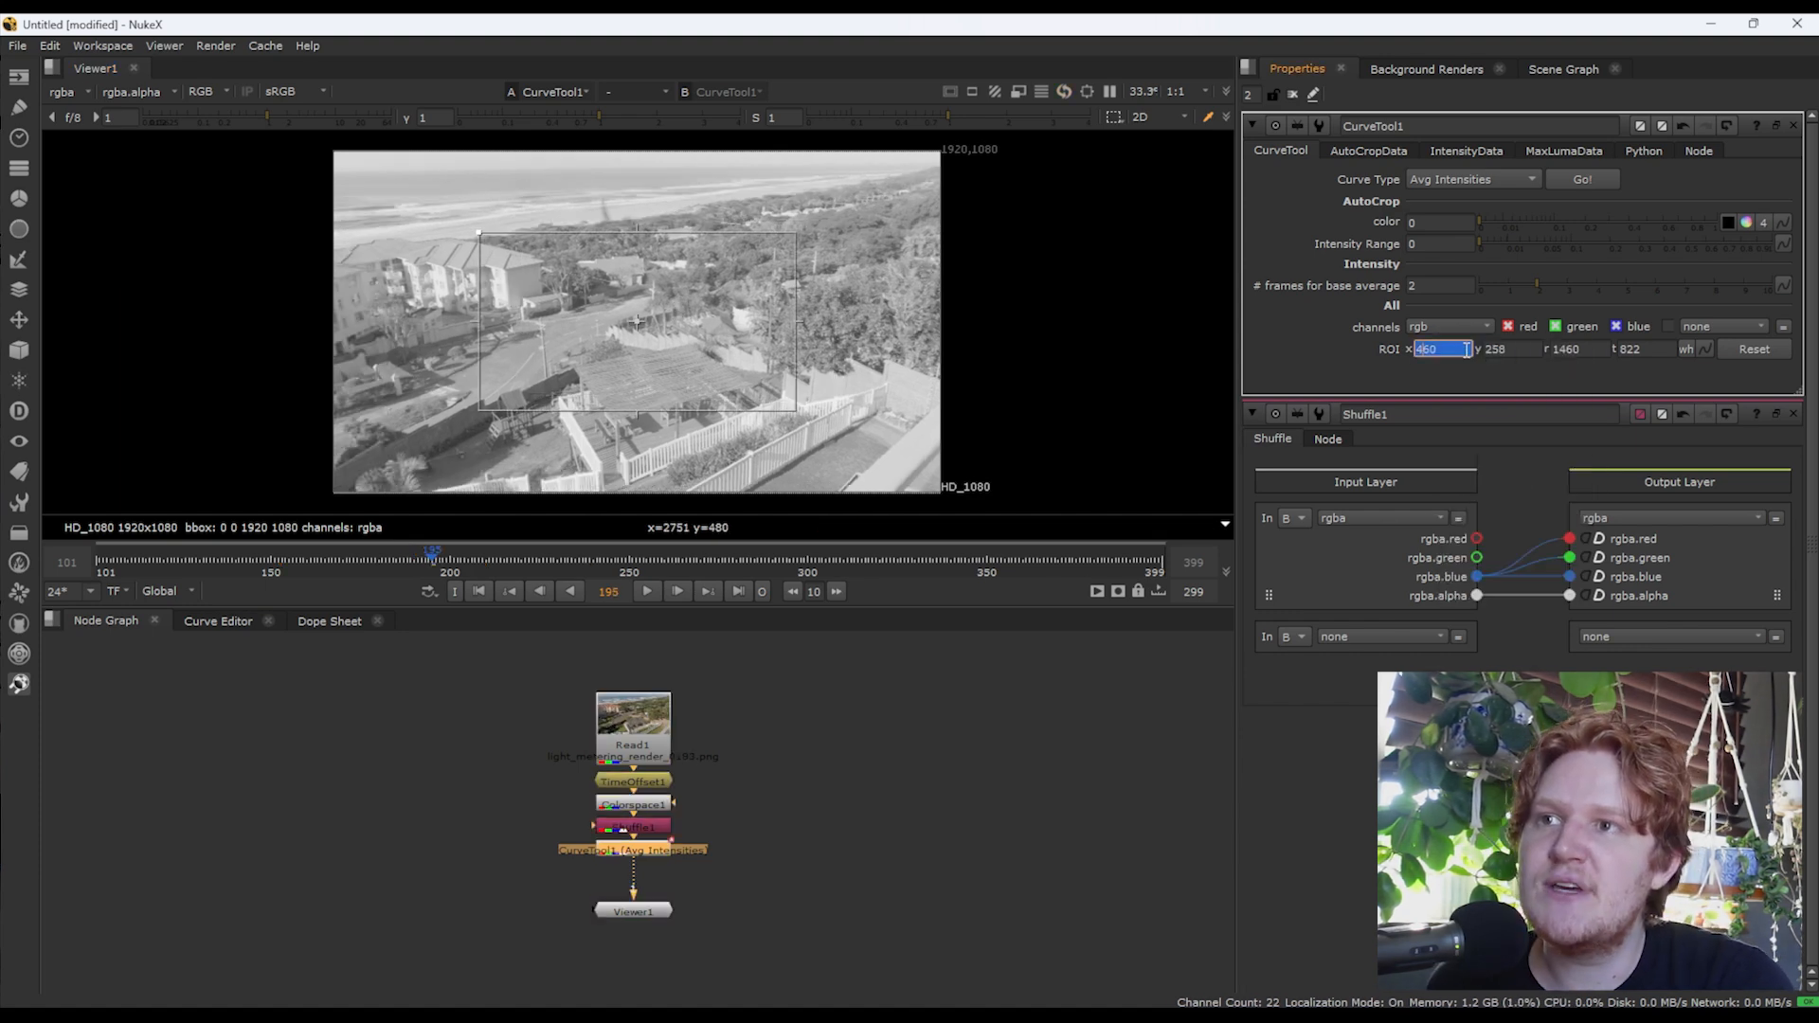
right_click(1505, 347)
click(1565, 358)
right_click(1578, 349)
click(1650, 360)
right_click(1655, 360)
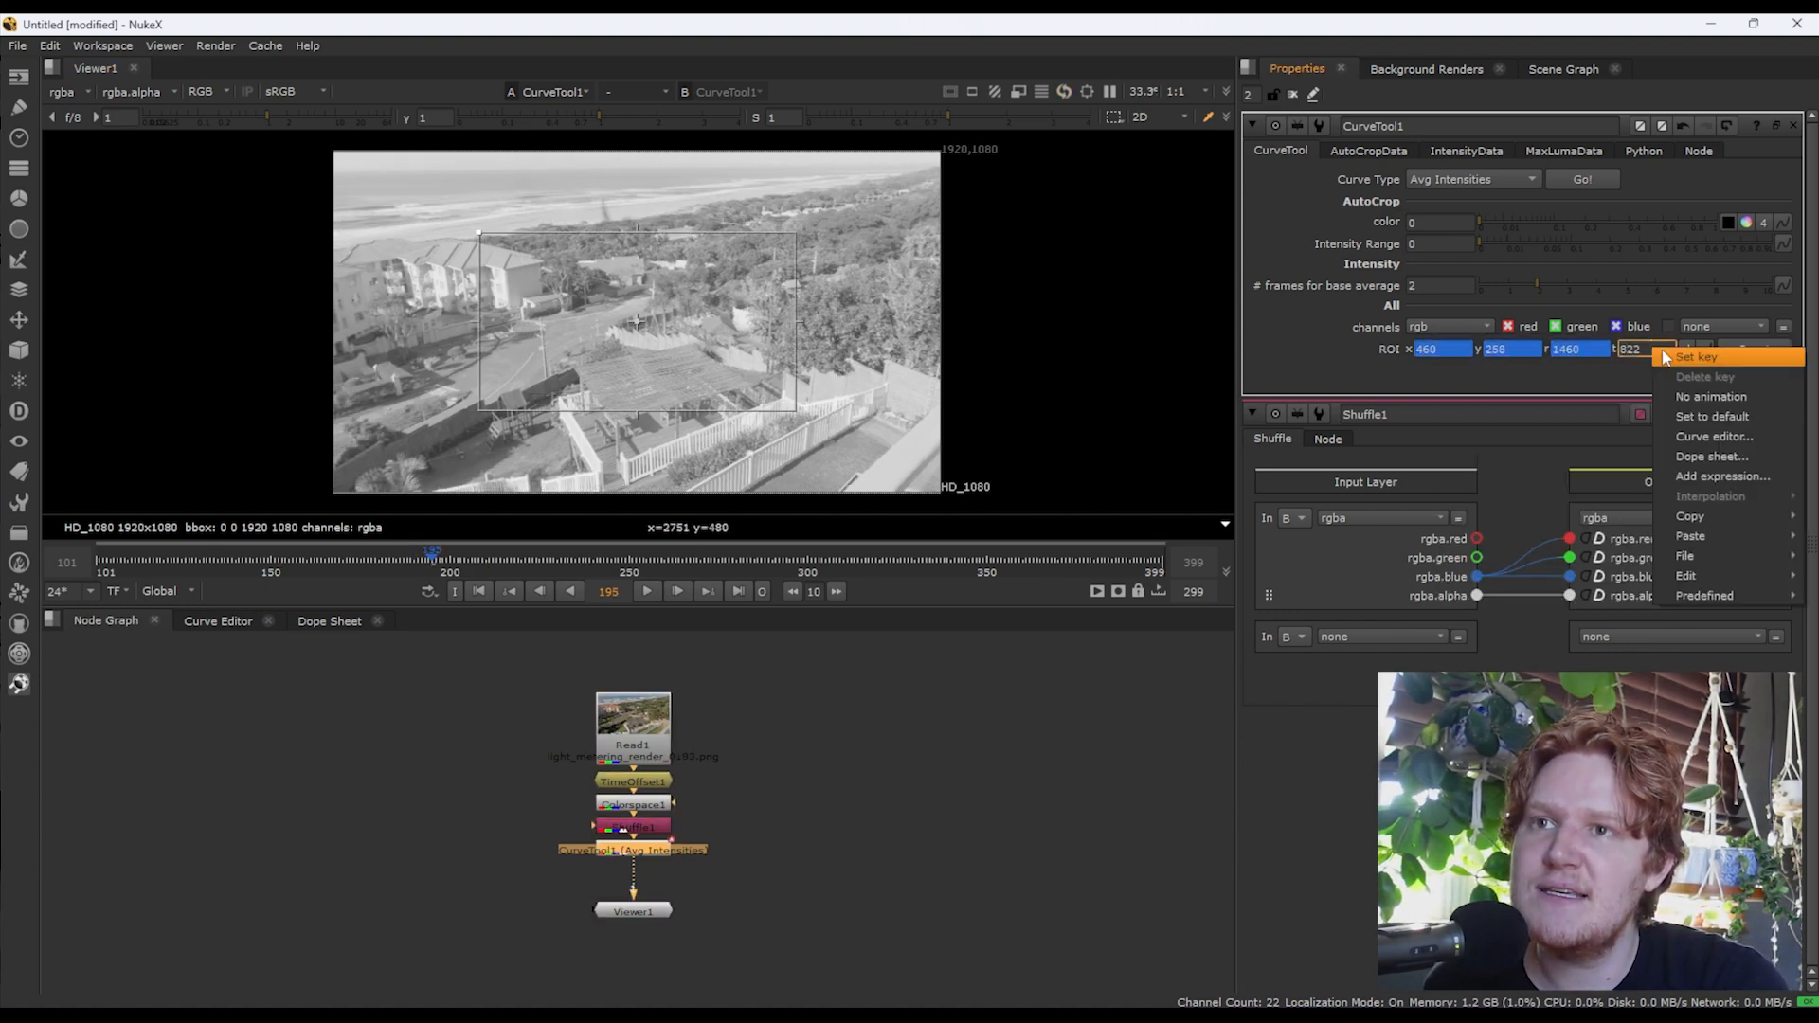
click(1669, 358)
Step: Shrink the ROI onto the sunlit building at frame 204, about x 440, y 630, r 956, t 882, and reposition it as the building moves
key(l)
key(k)
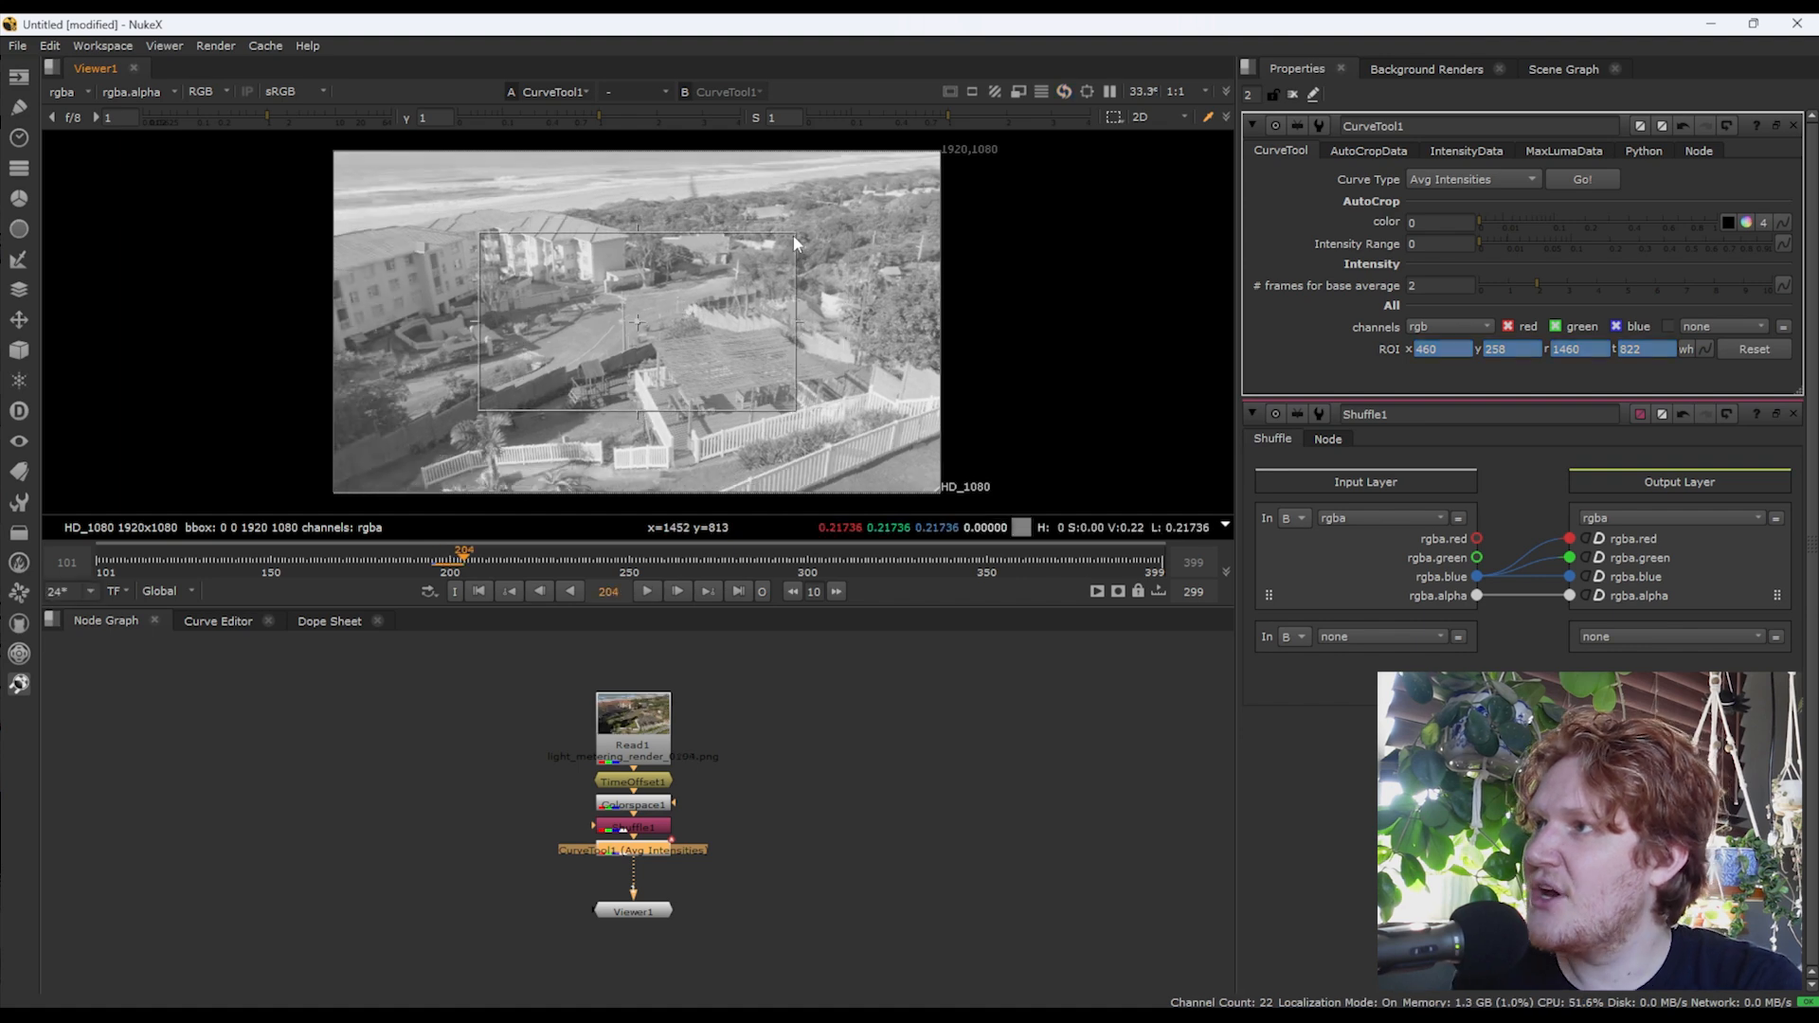
ctrl+drag(796, 233, 718, 283)
drag(634, 327, 554, 256)
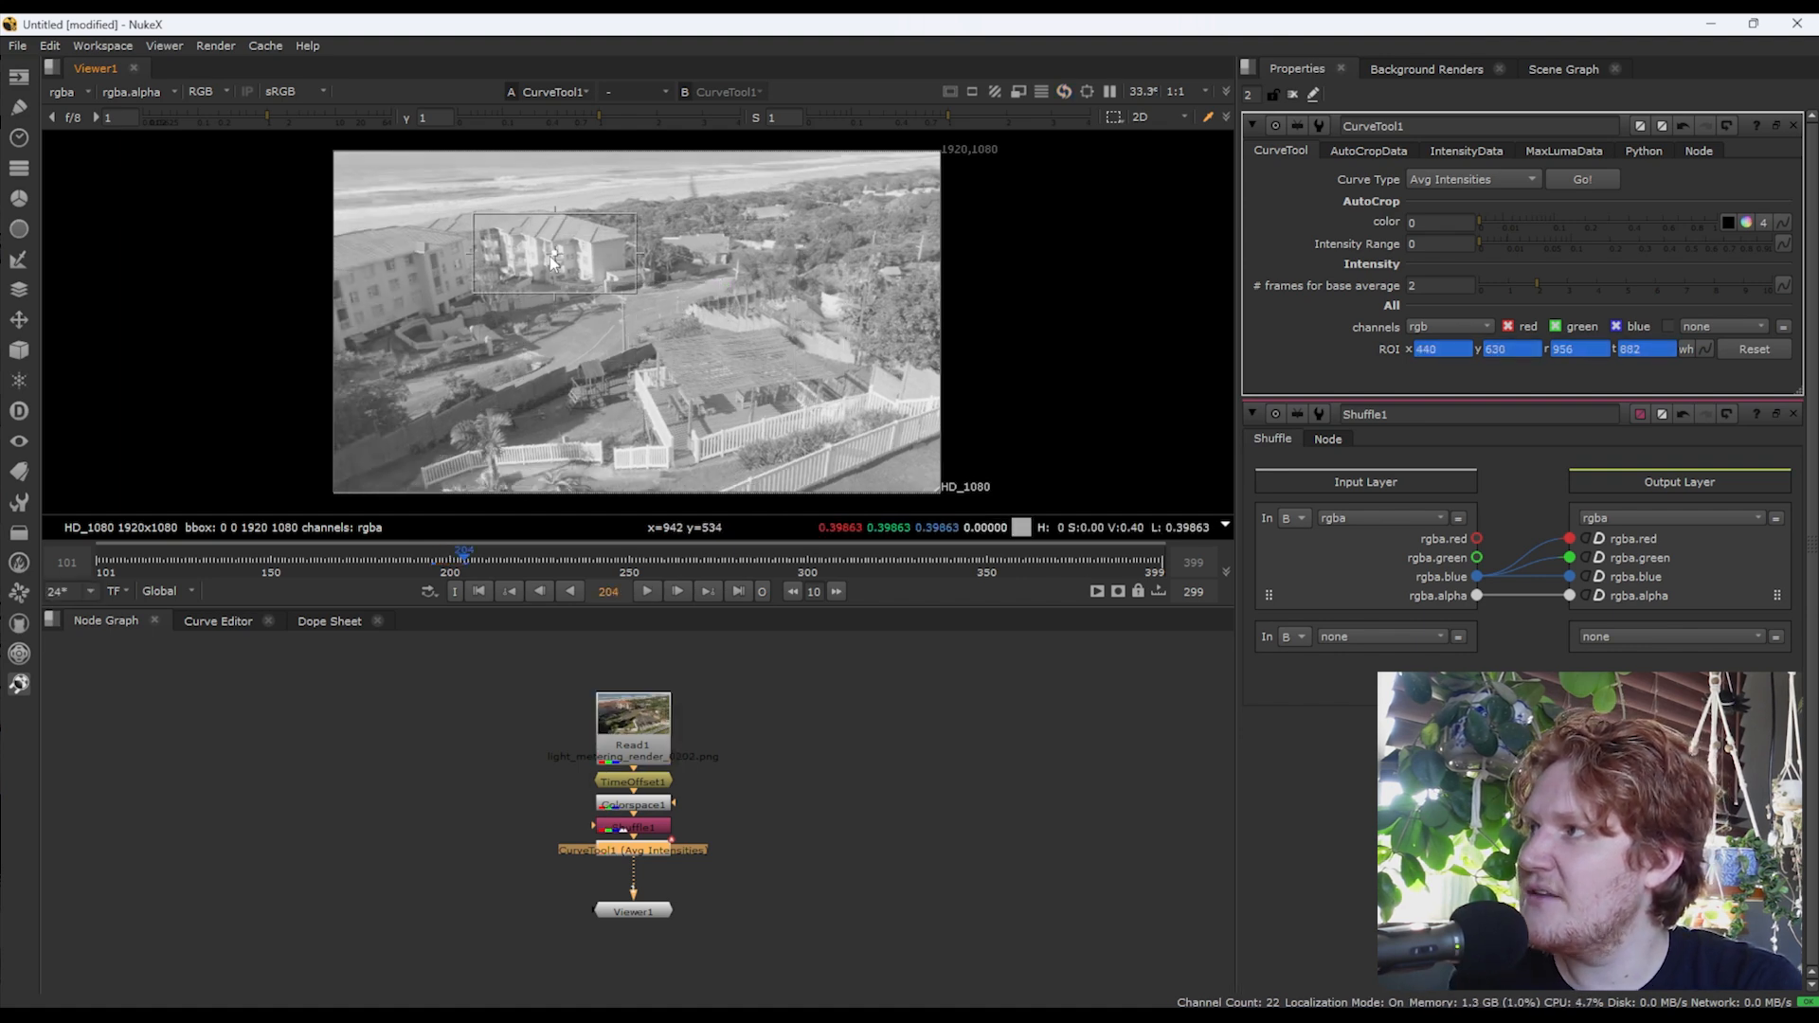
key(l)
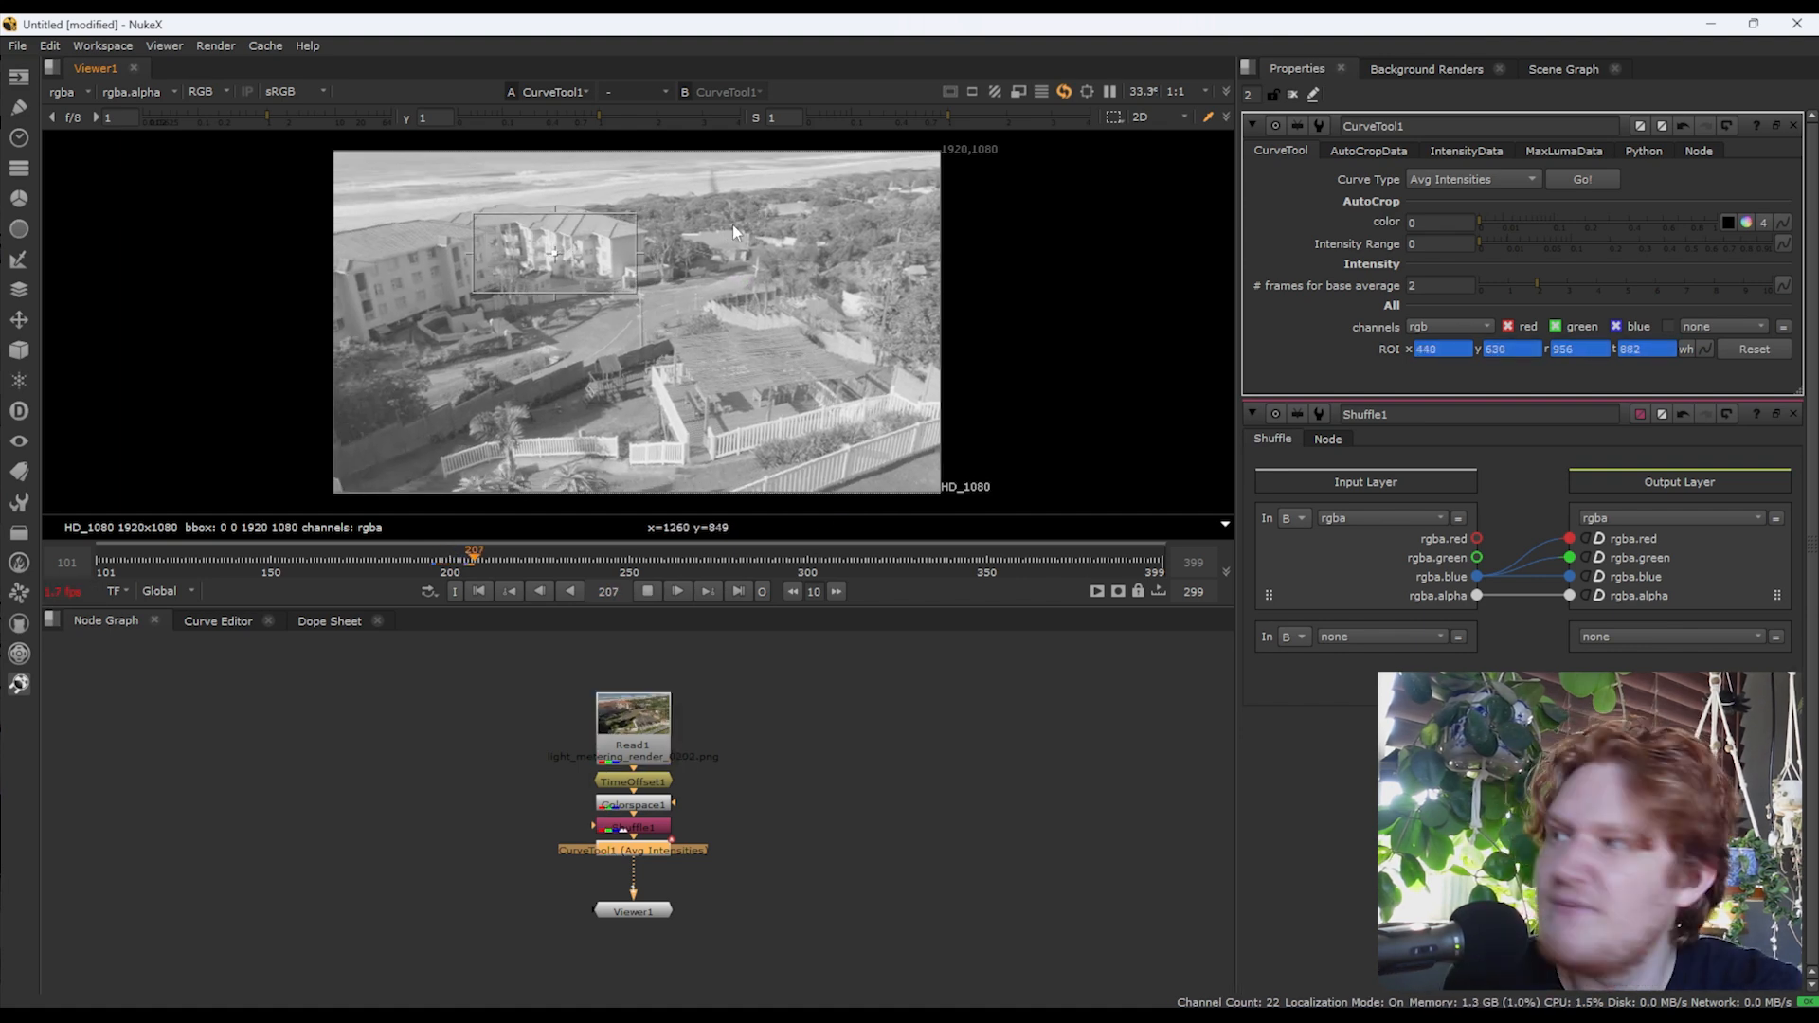
drag(555, 256, 645, 239)
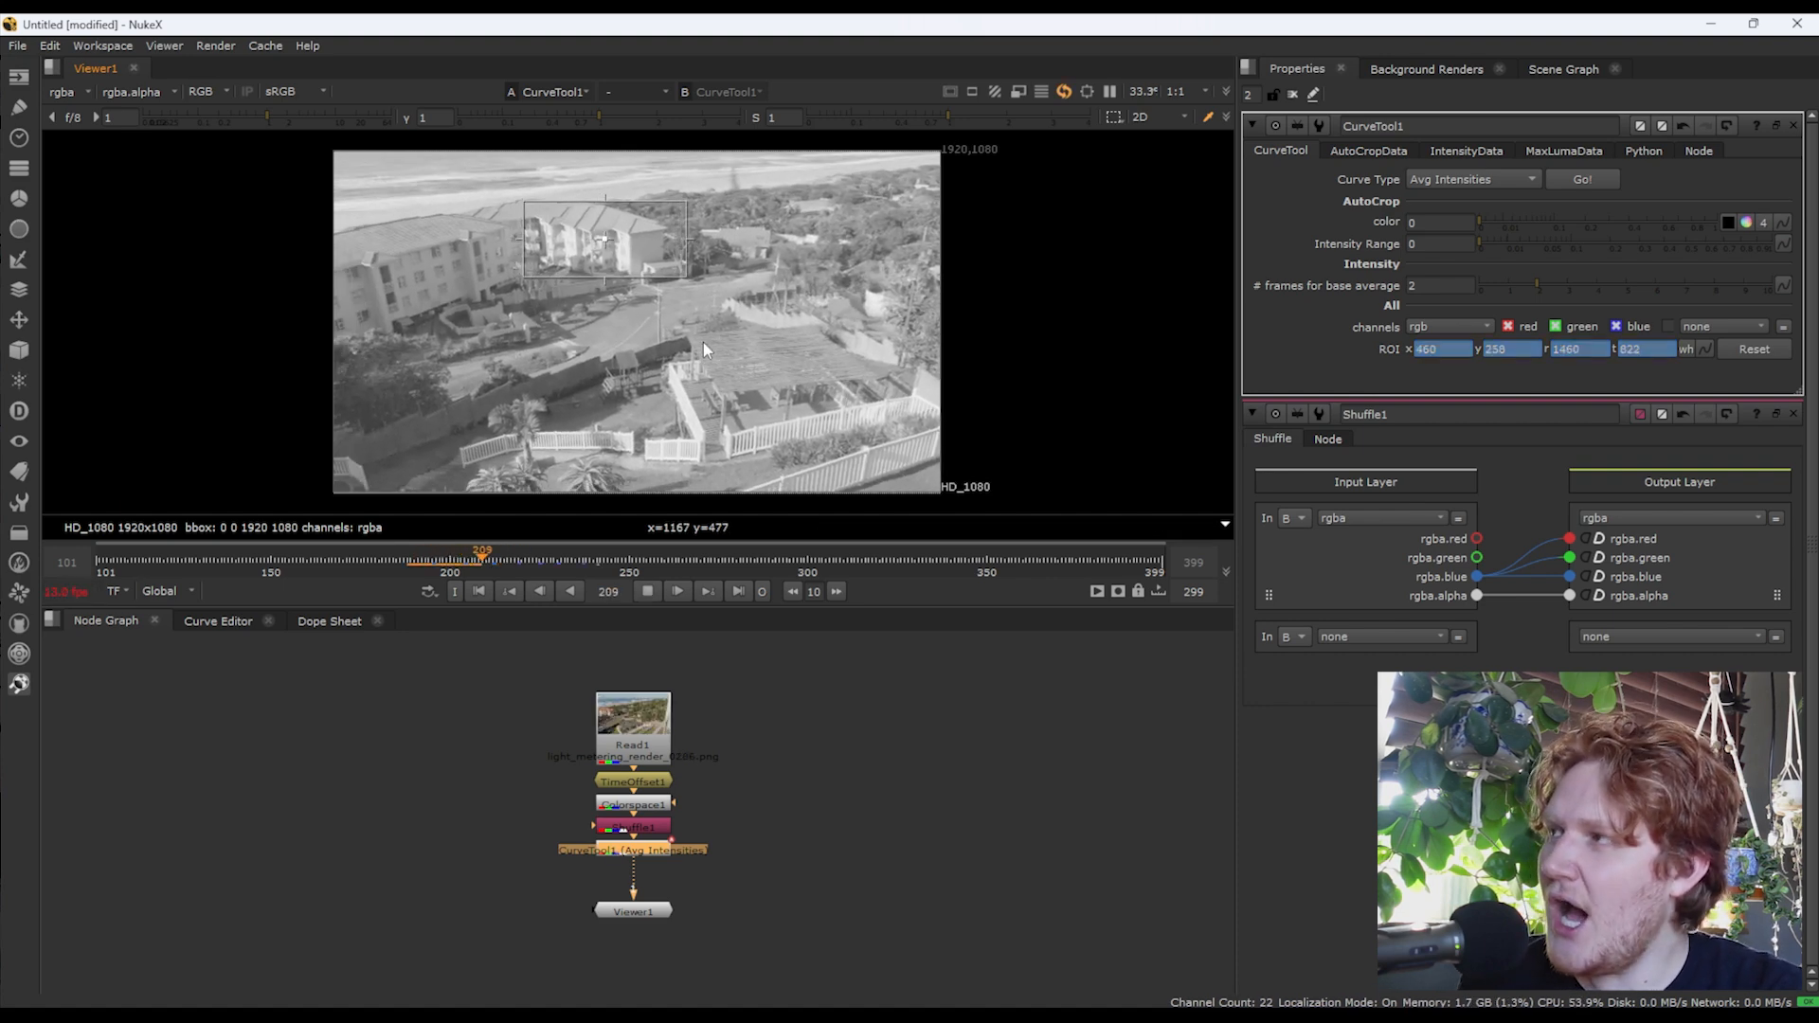
key(k)
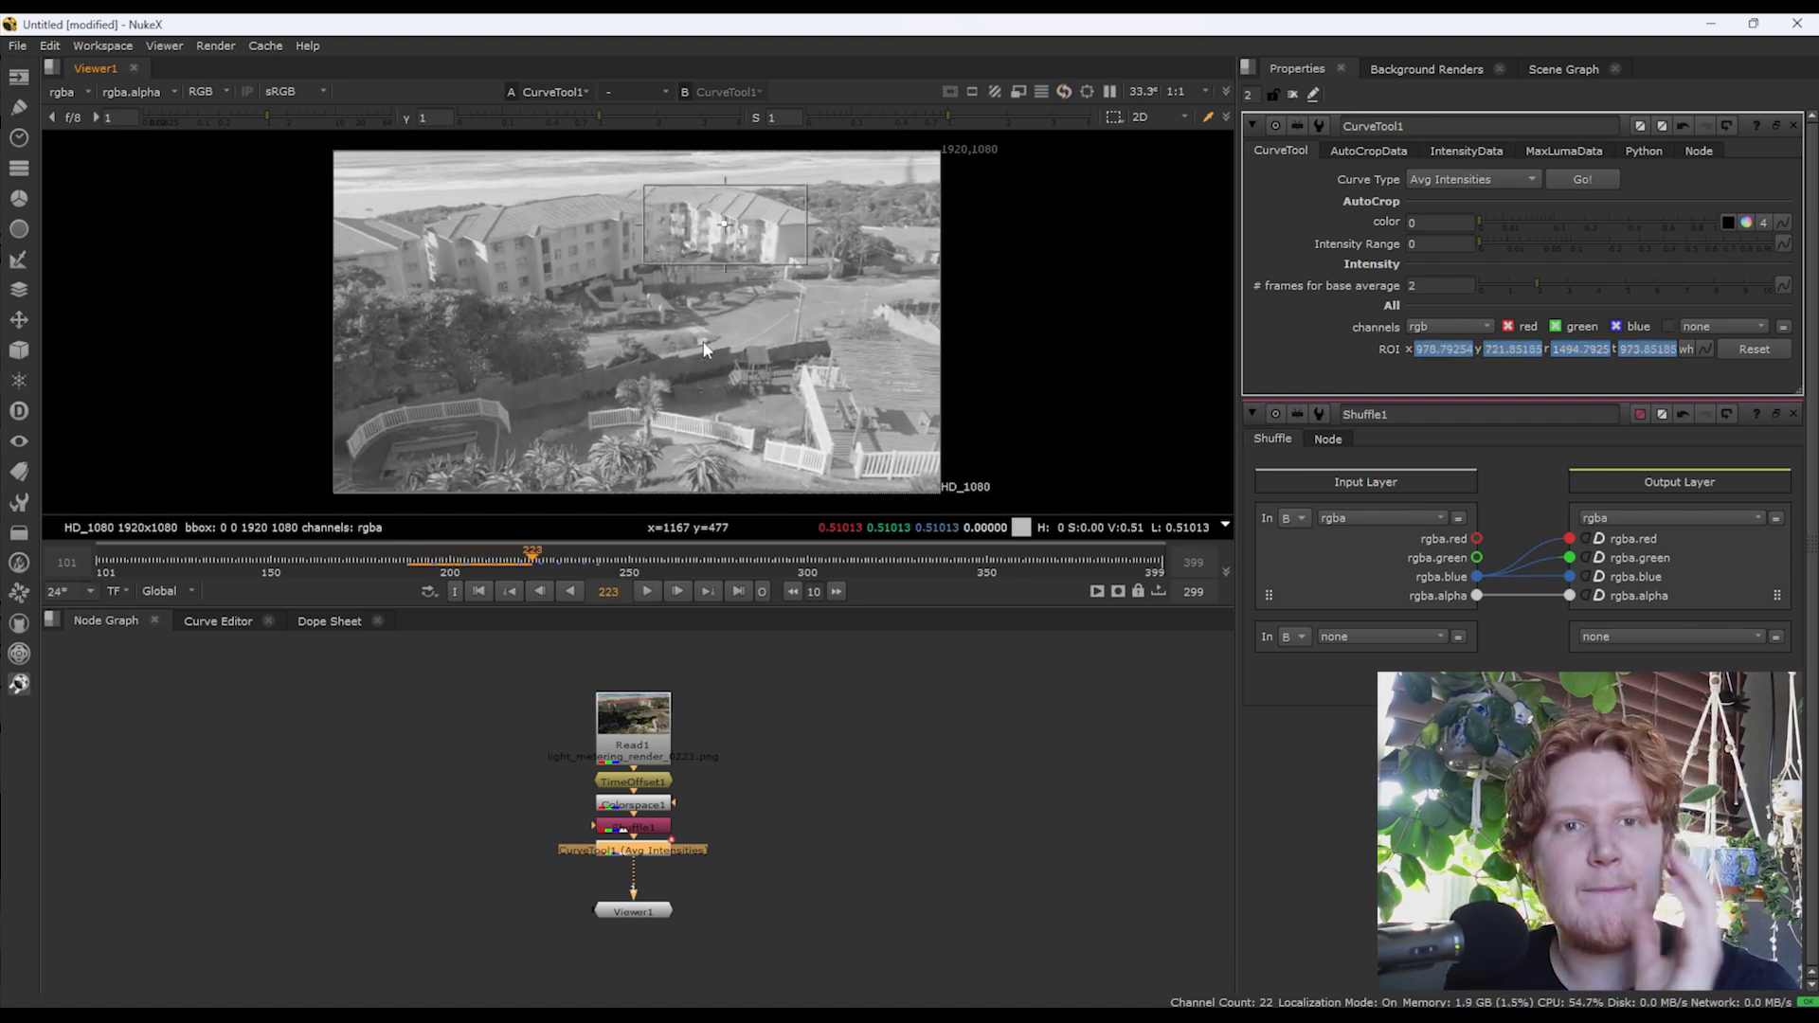
Step: Replace the CurveTool after Shuffle1 with a new one whose ROI is about x 444, y 252, r 1476, t 828
click(633, 849)
key(Delete)
key(Tab)
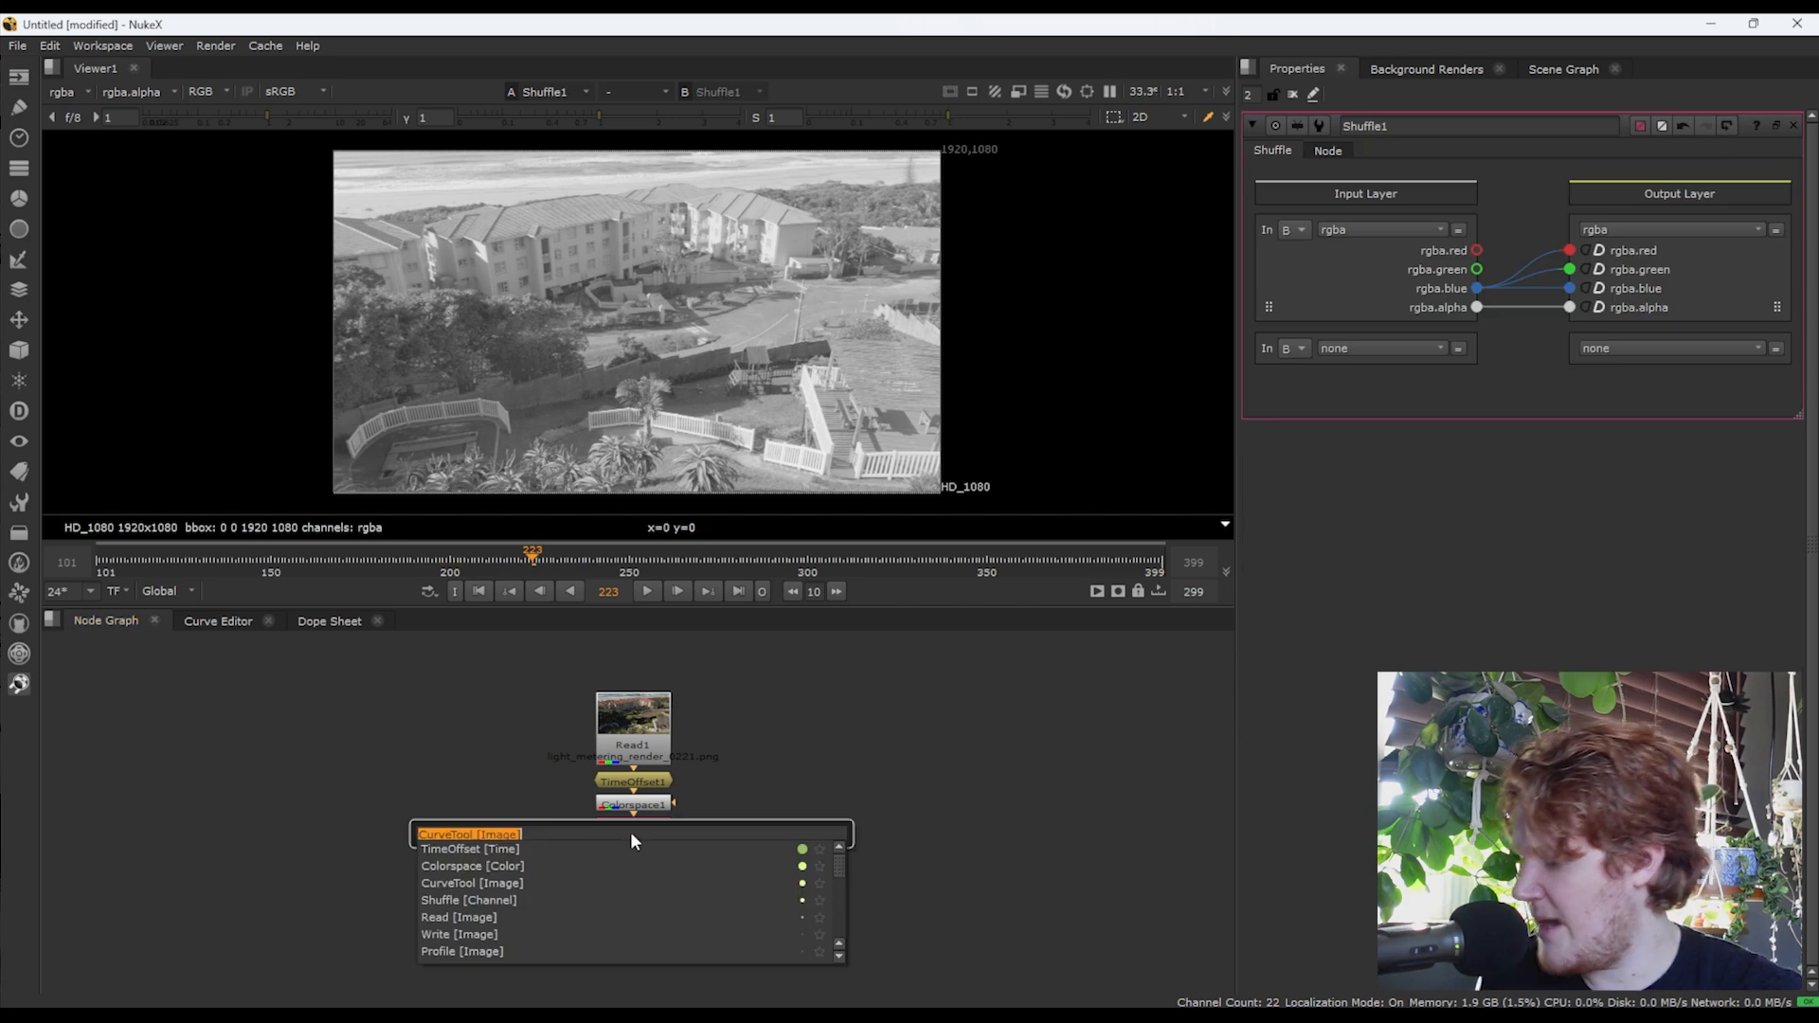
text(curve)
key(Return)
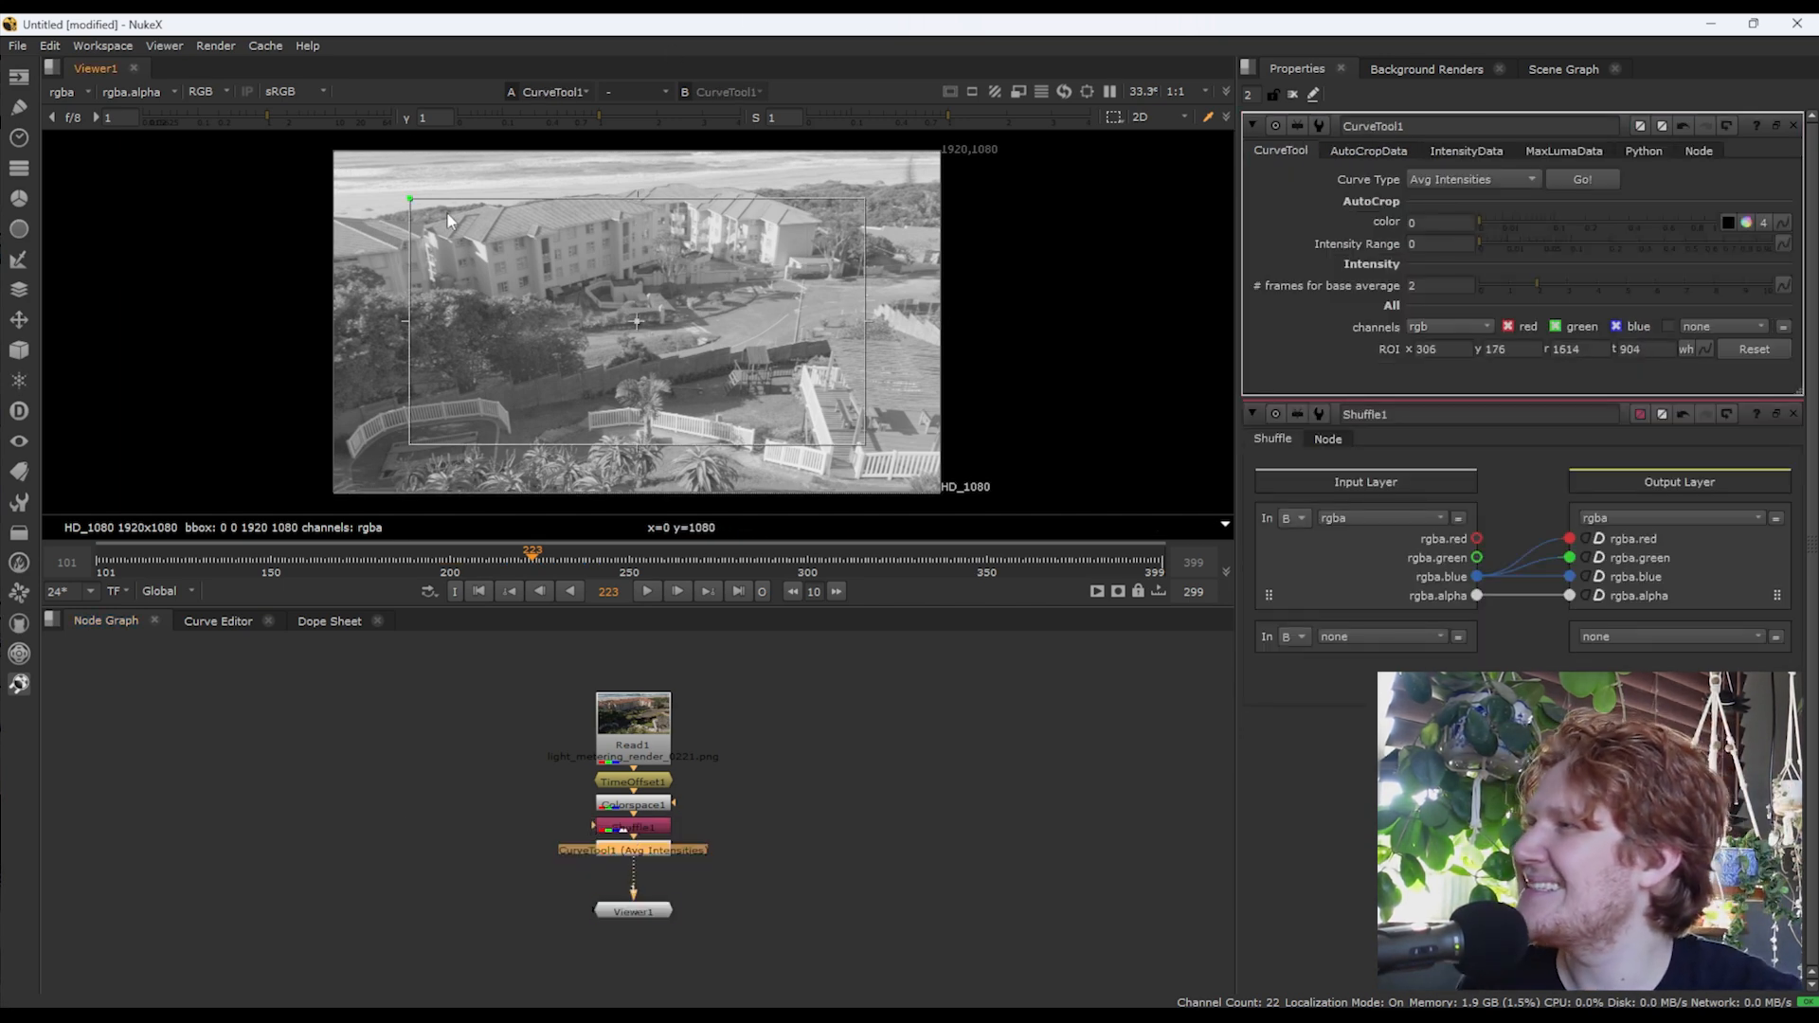
ctrl+shift+drag(798, 410, 476, 234)
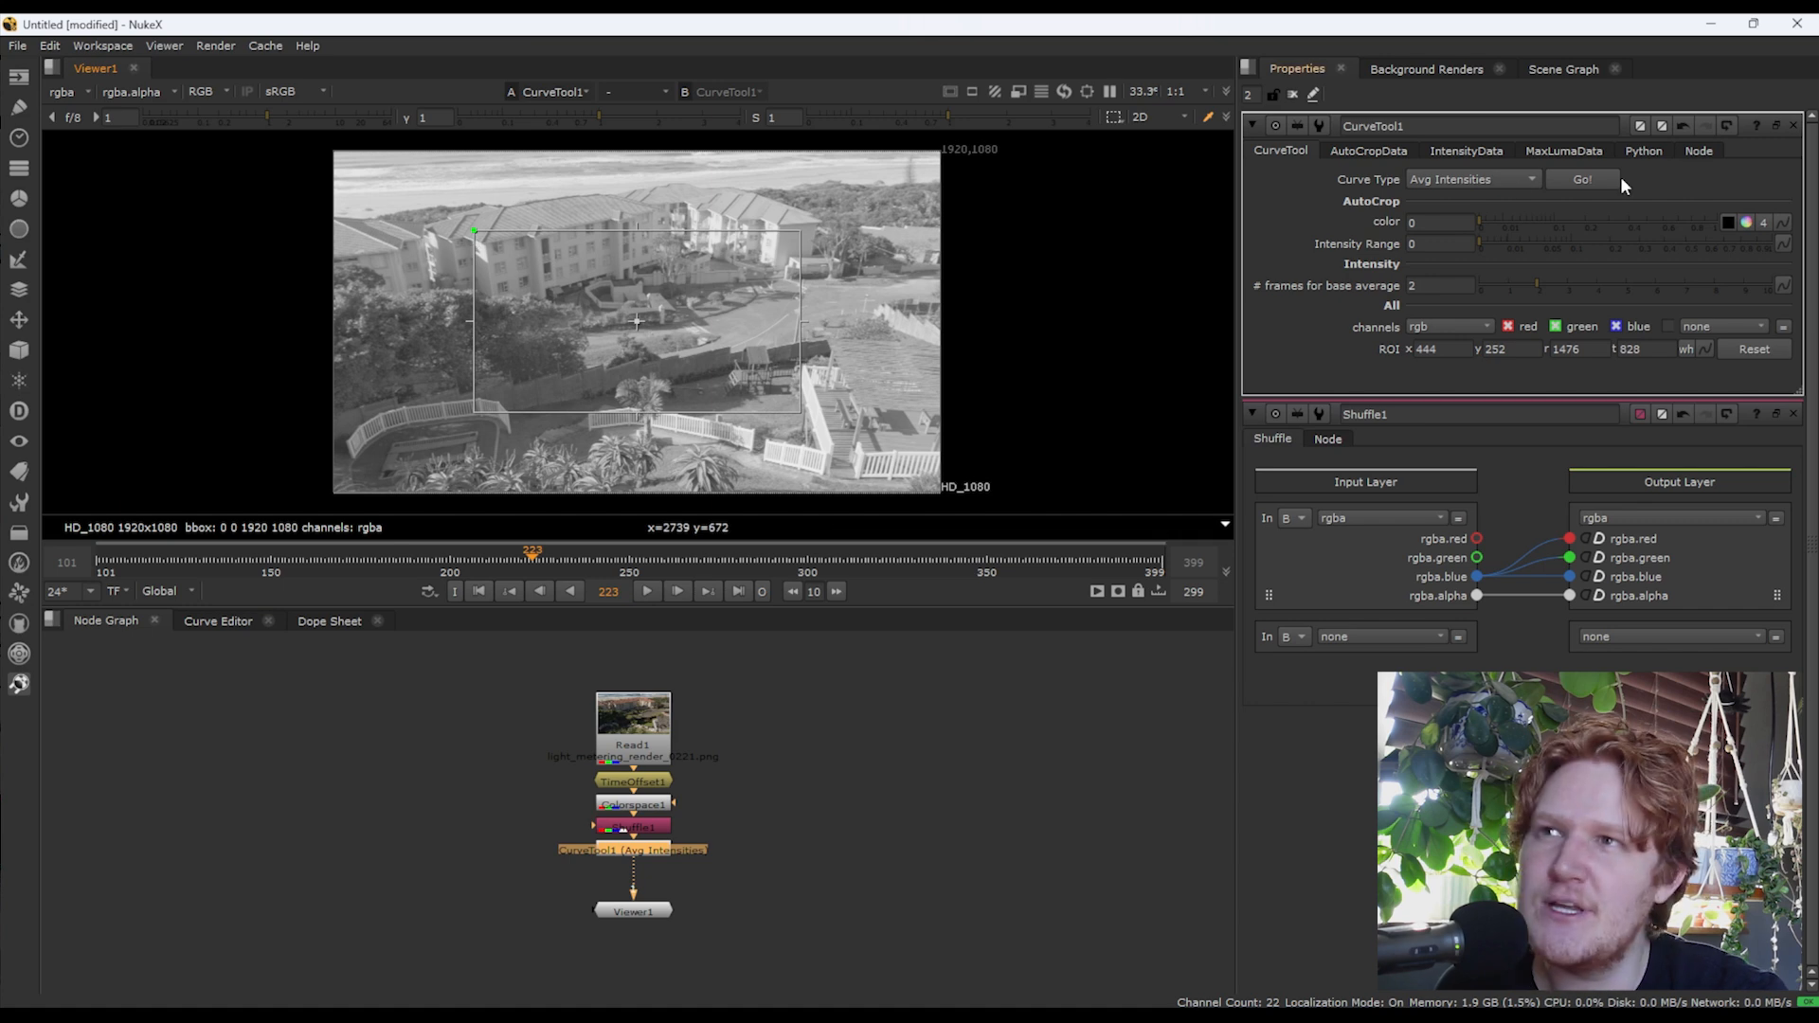
Step: Run the CurveTool's Avg Intensities analysis and display the generated intensity curves
click(1573, 180)
click(938, 542)
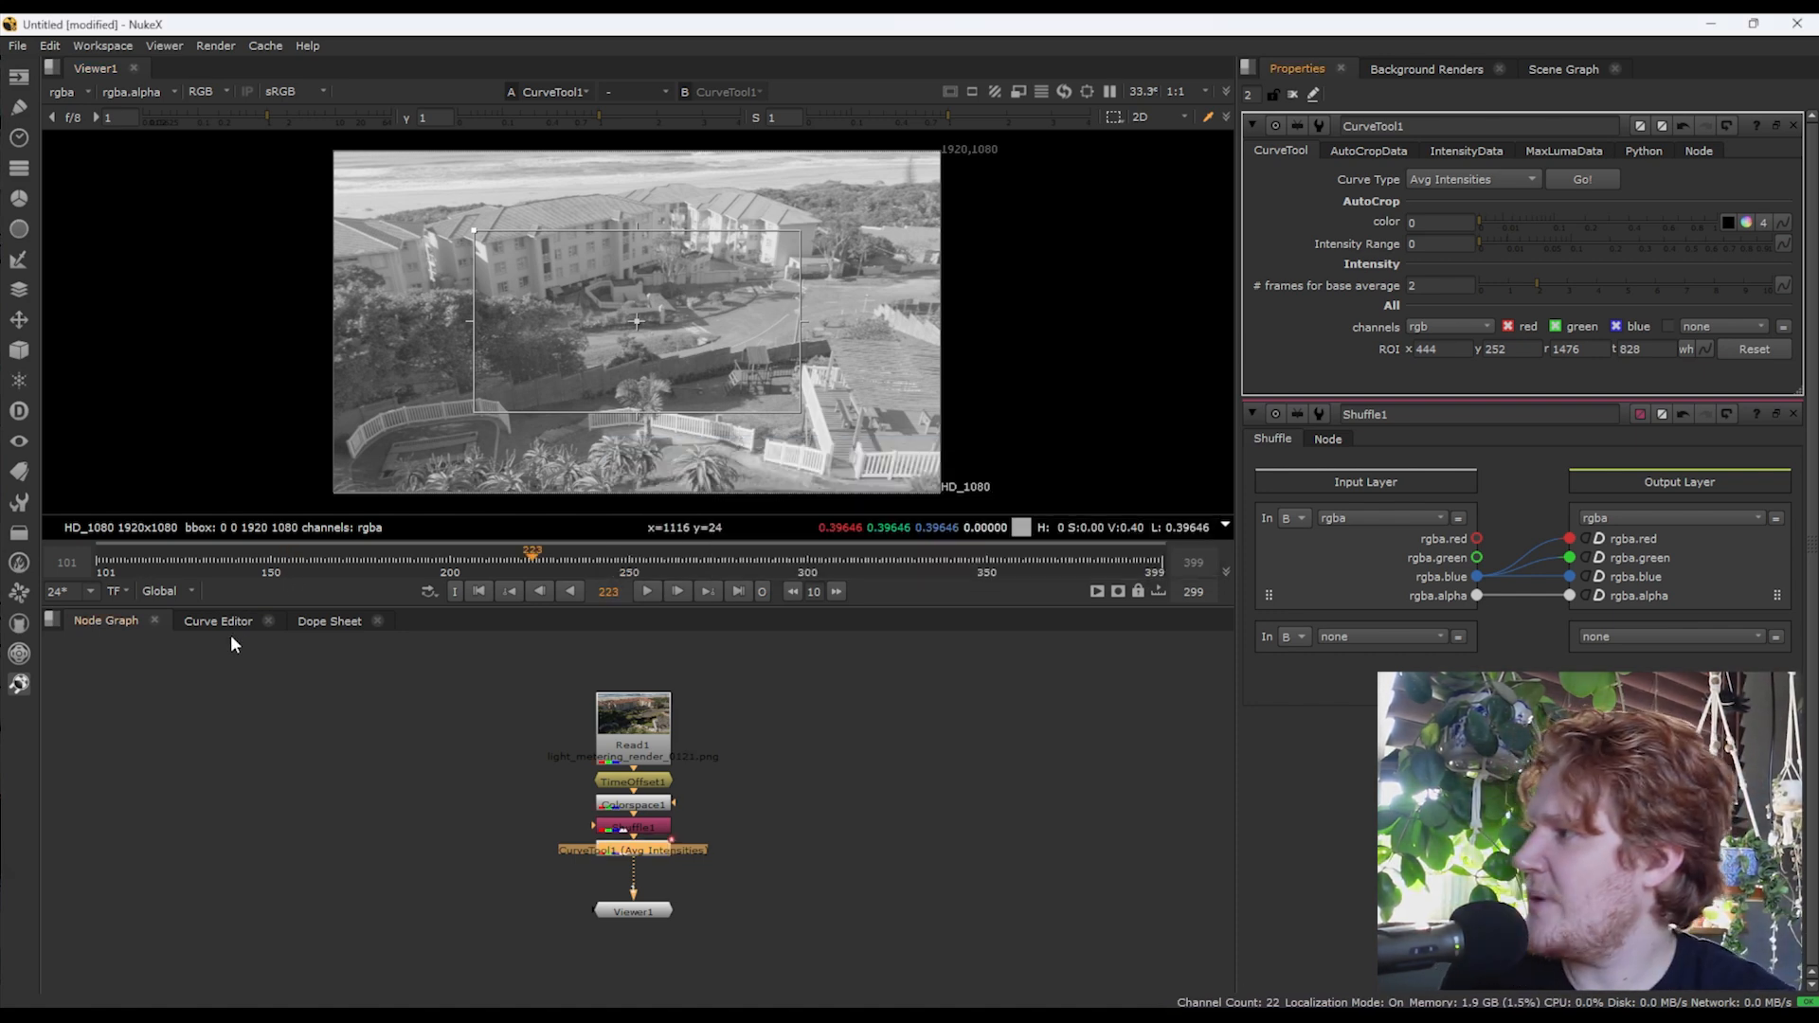
click(218, 621)
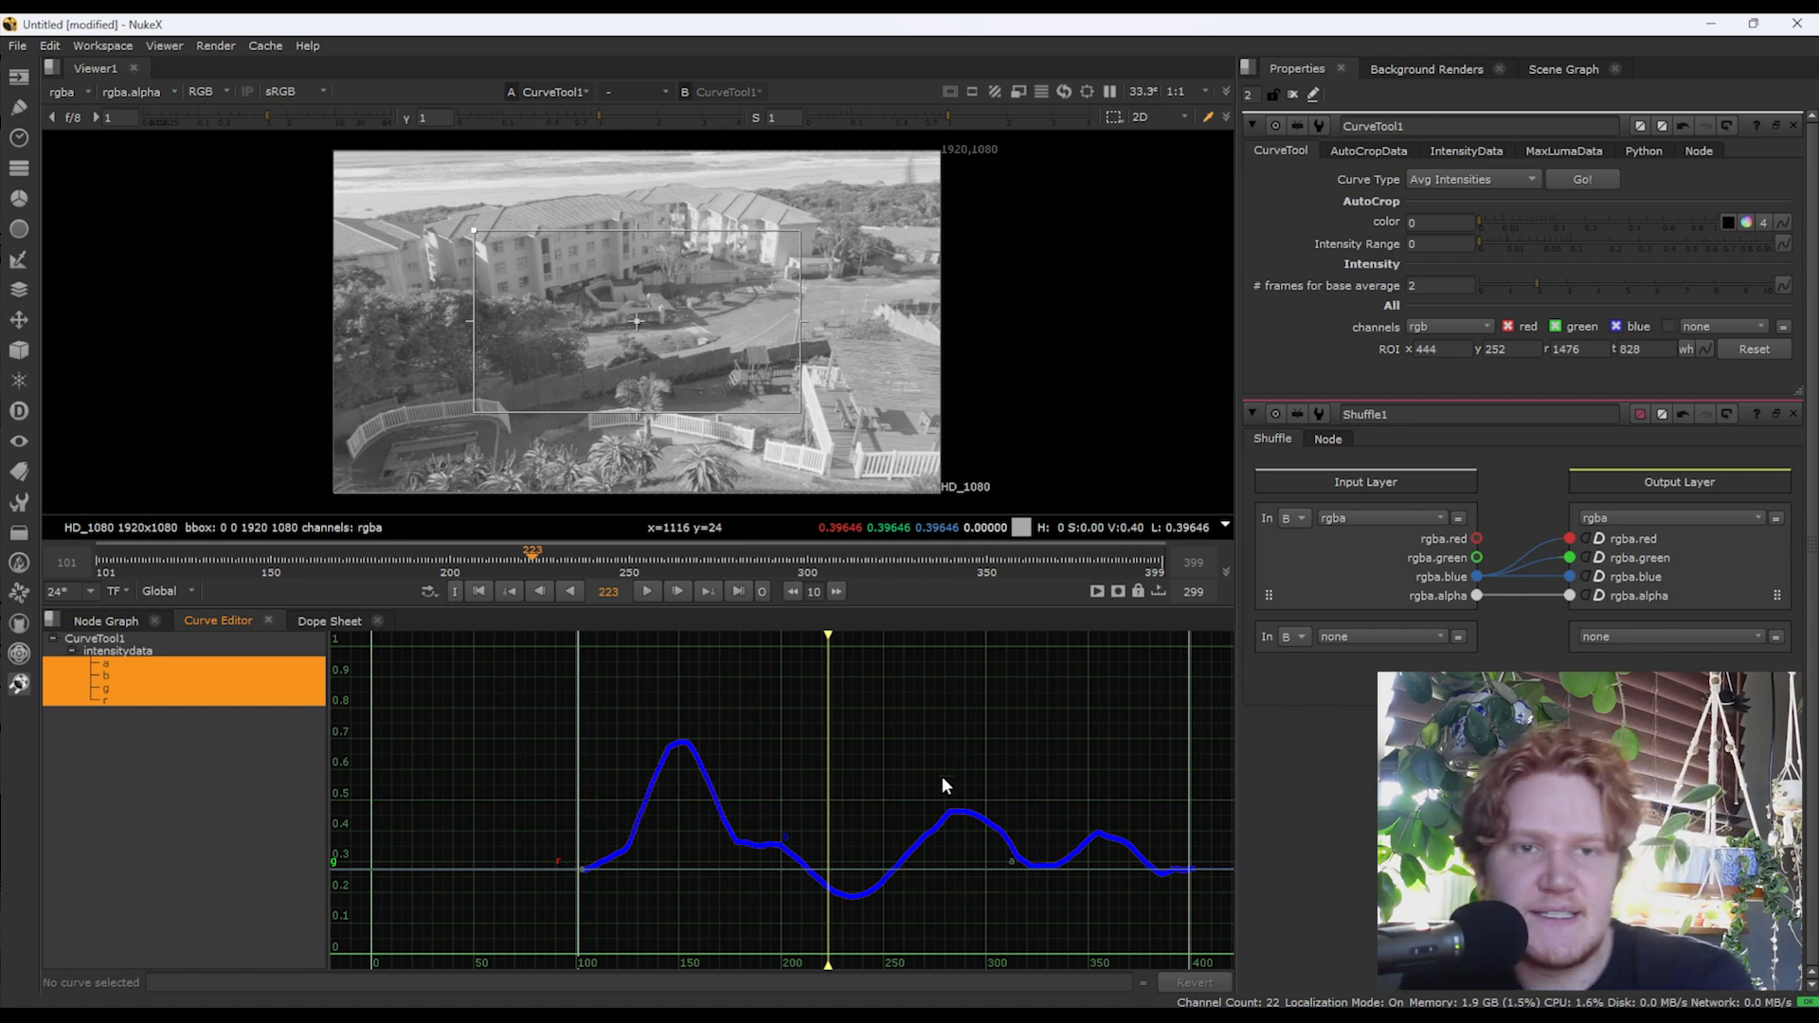
Step: Move the TimeOffset-to-CurveTool chain into a side branch and place a Dot below Read1 on its connection
click(98, 618)
drag(632, 783, 826, 789)
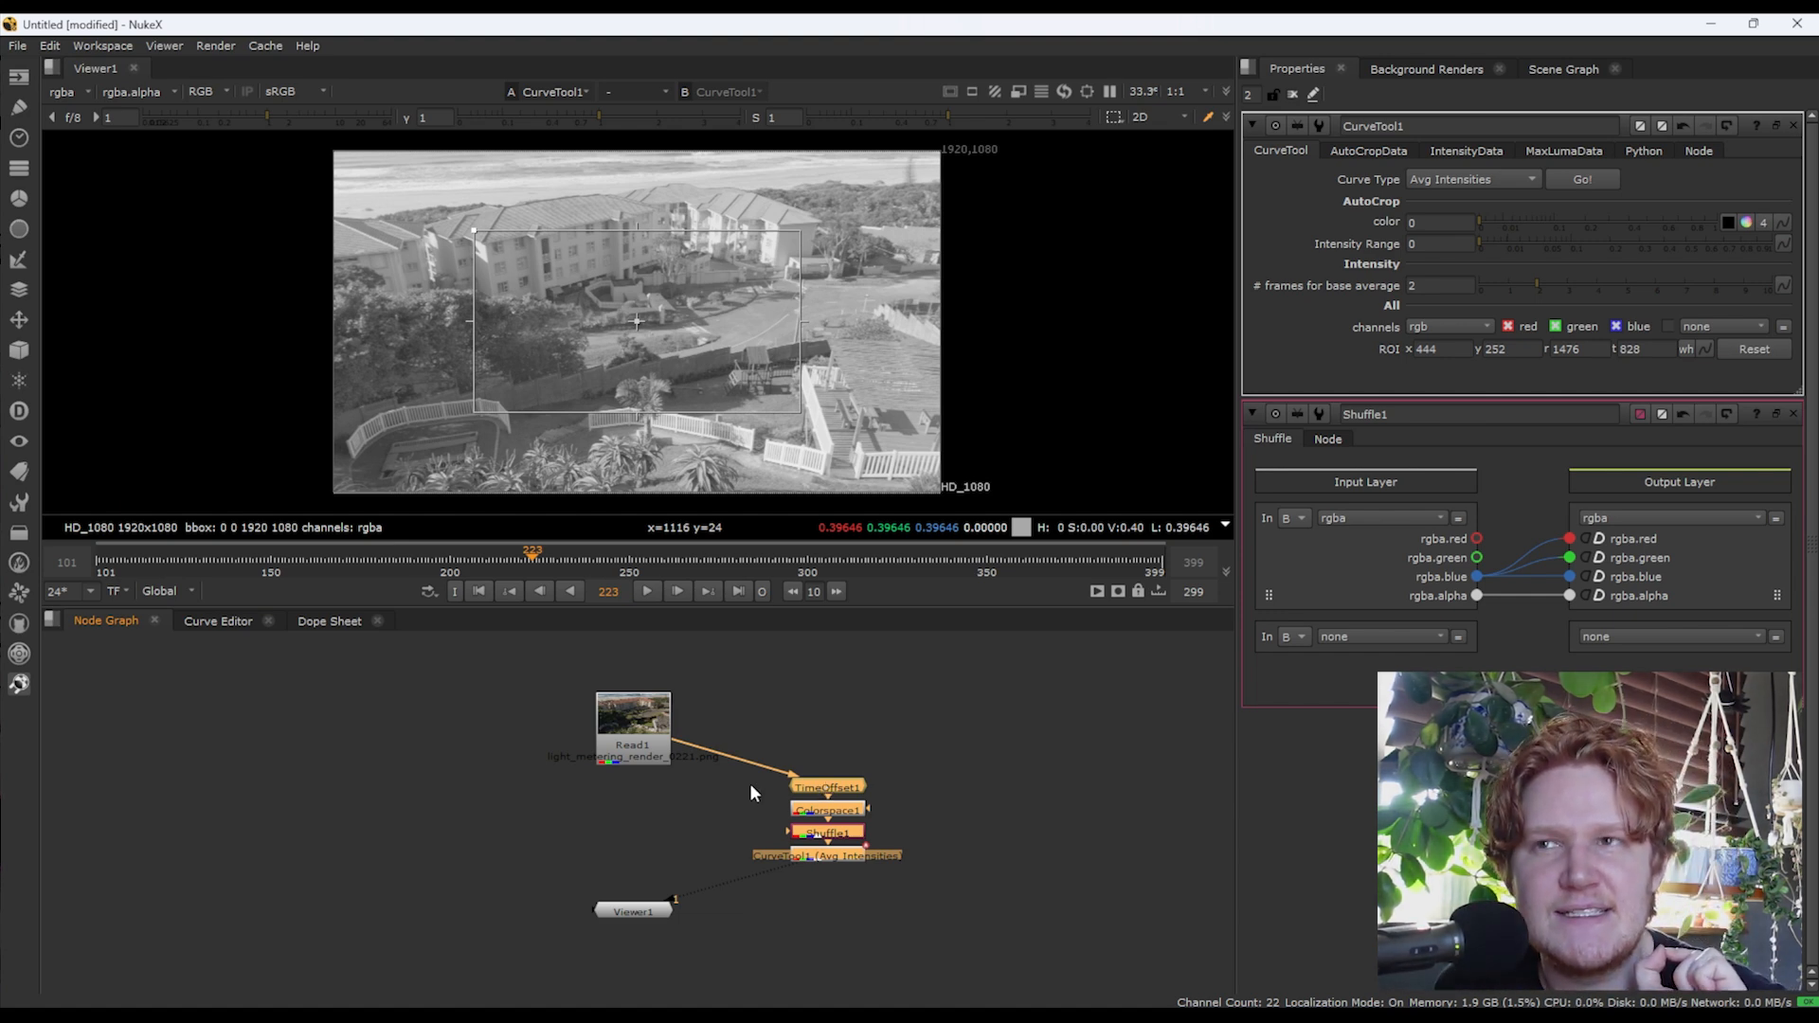
click(766, 746)
drag(701, 786, 635, 786)
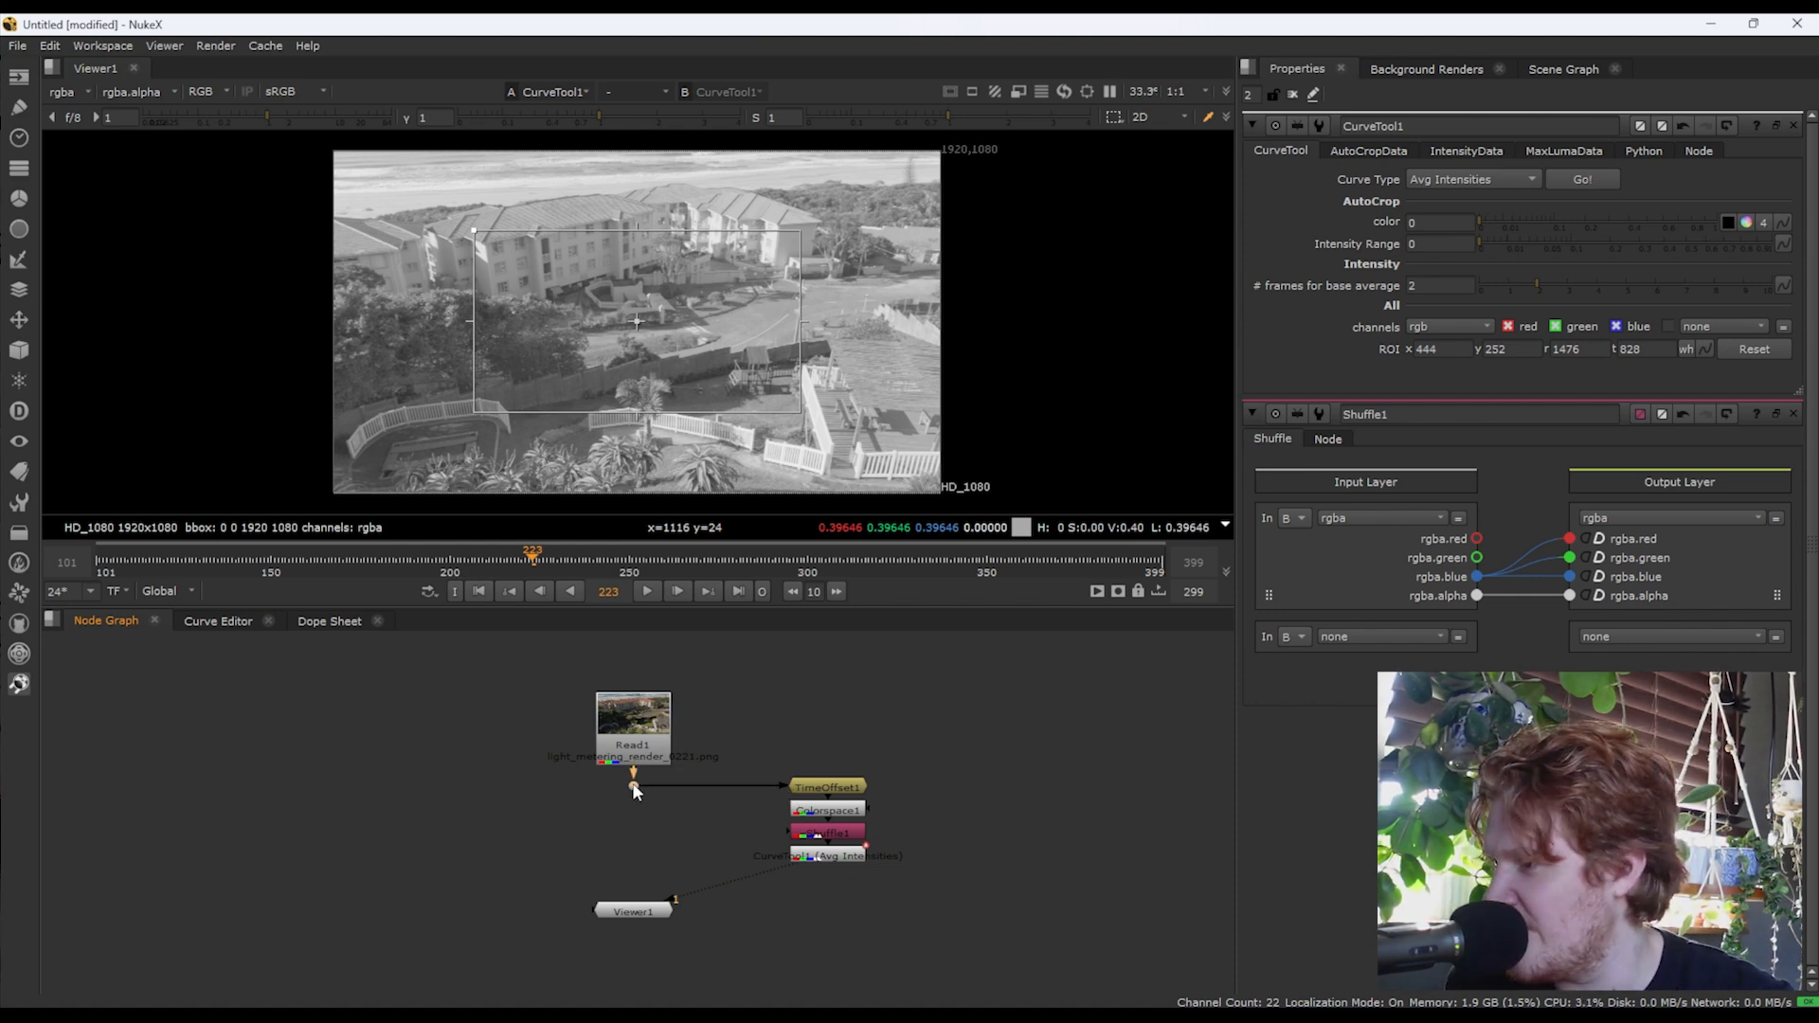
Step: Add an Exposure node below the Dot under Read1
key(Tab)
text(expo)
key(Return)
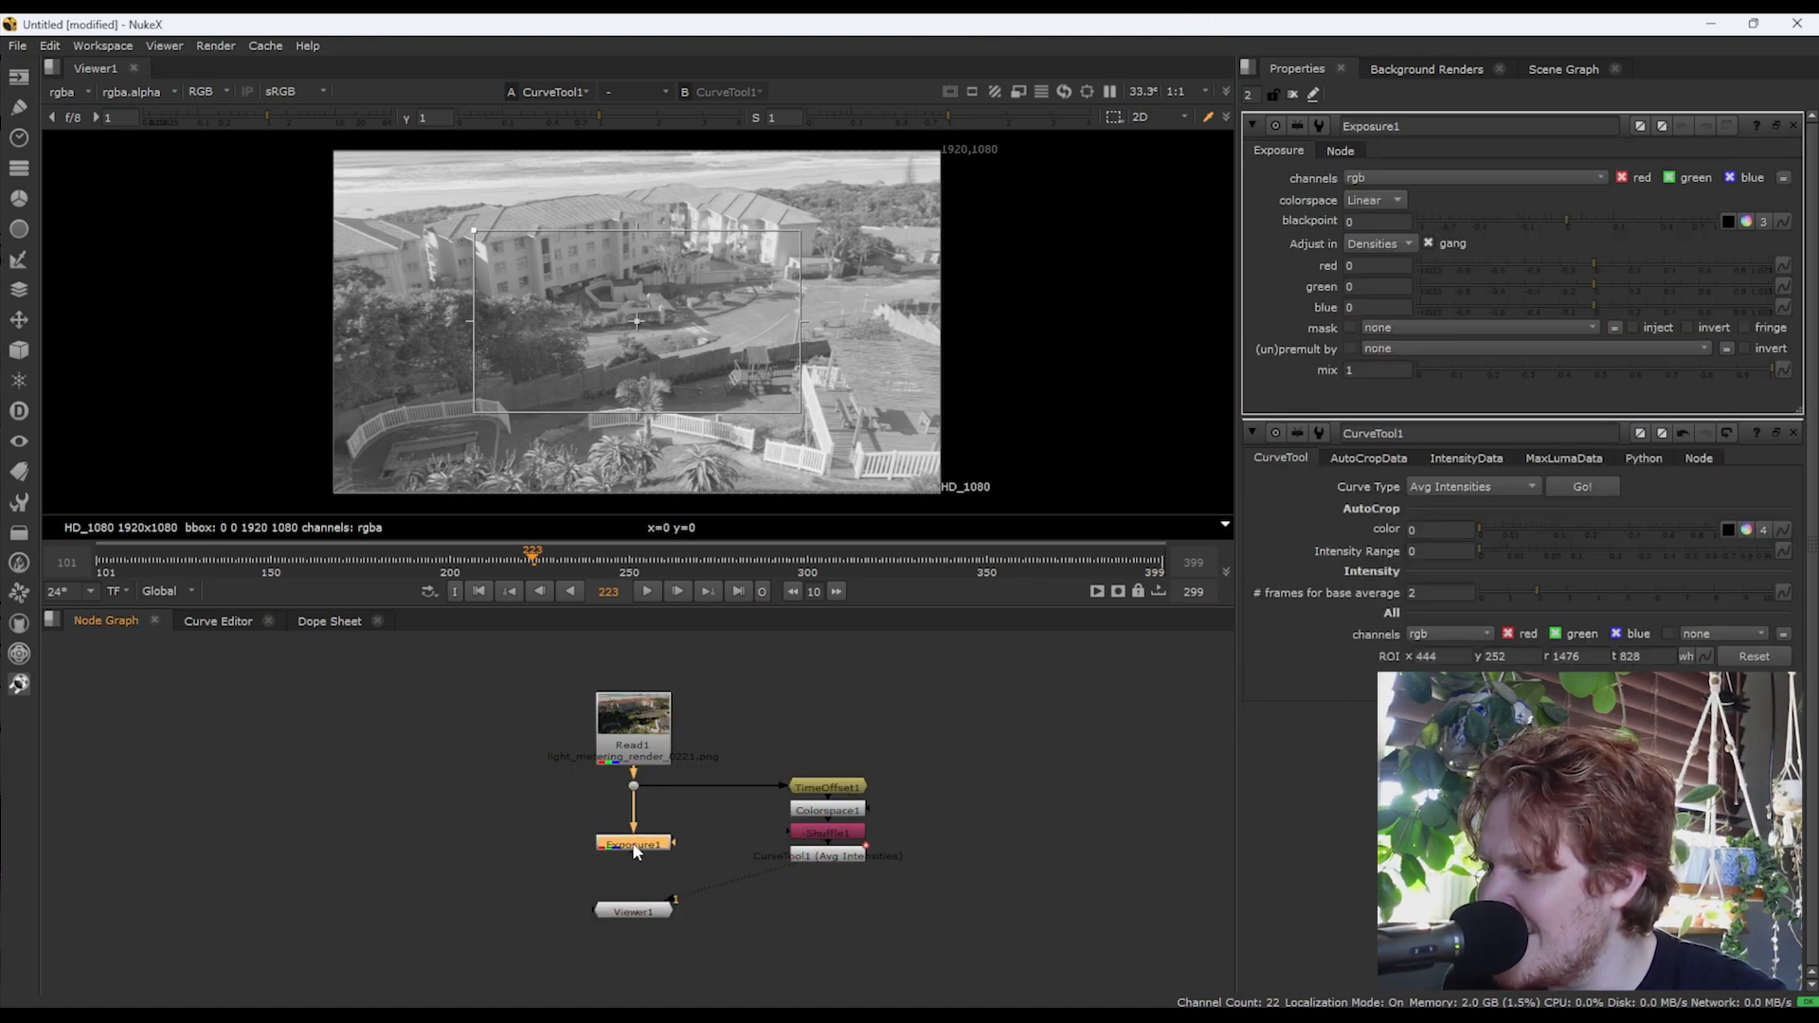
Step: Link Exposure1's red value to the blue channel of CurveTool1's intensitydata and connect Viewer1 to Exposure1
drag(635, 852, 635, 861)
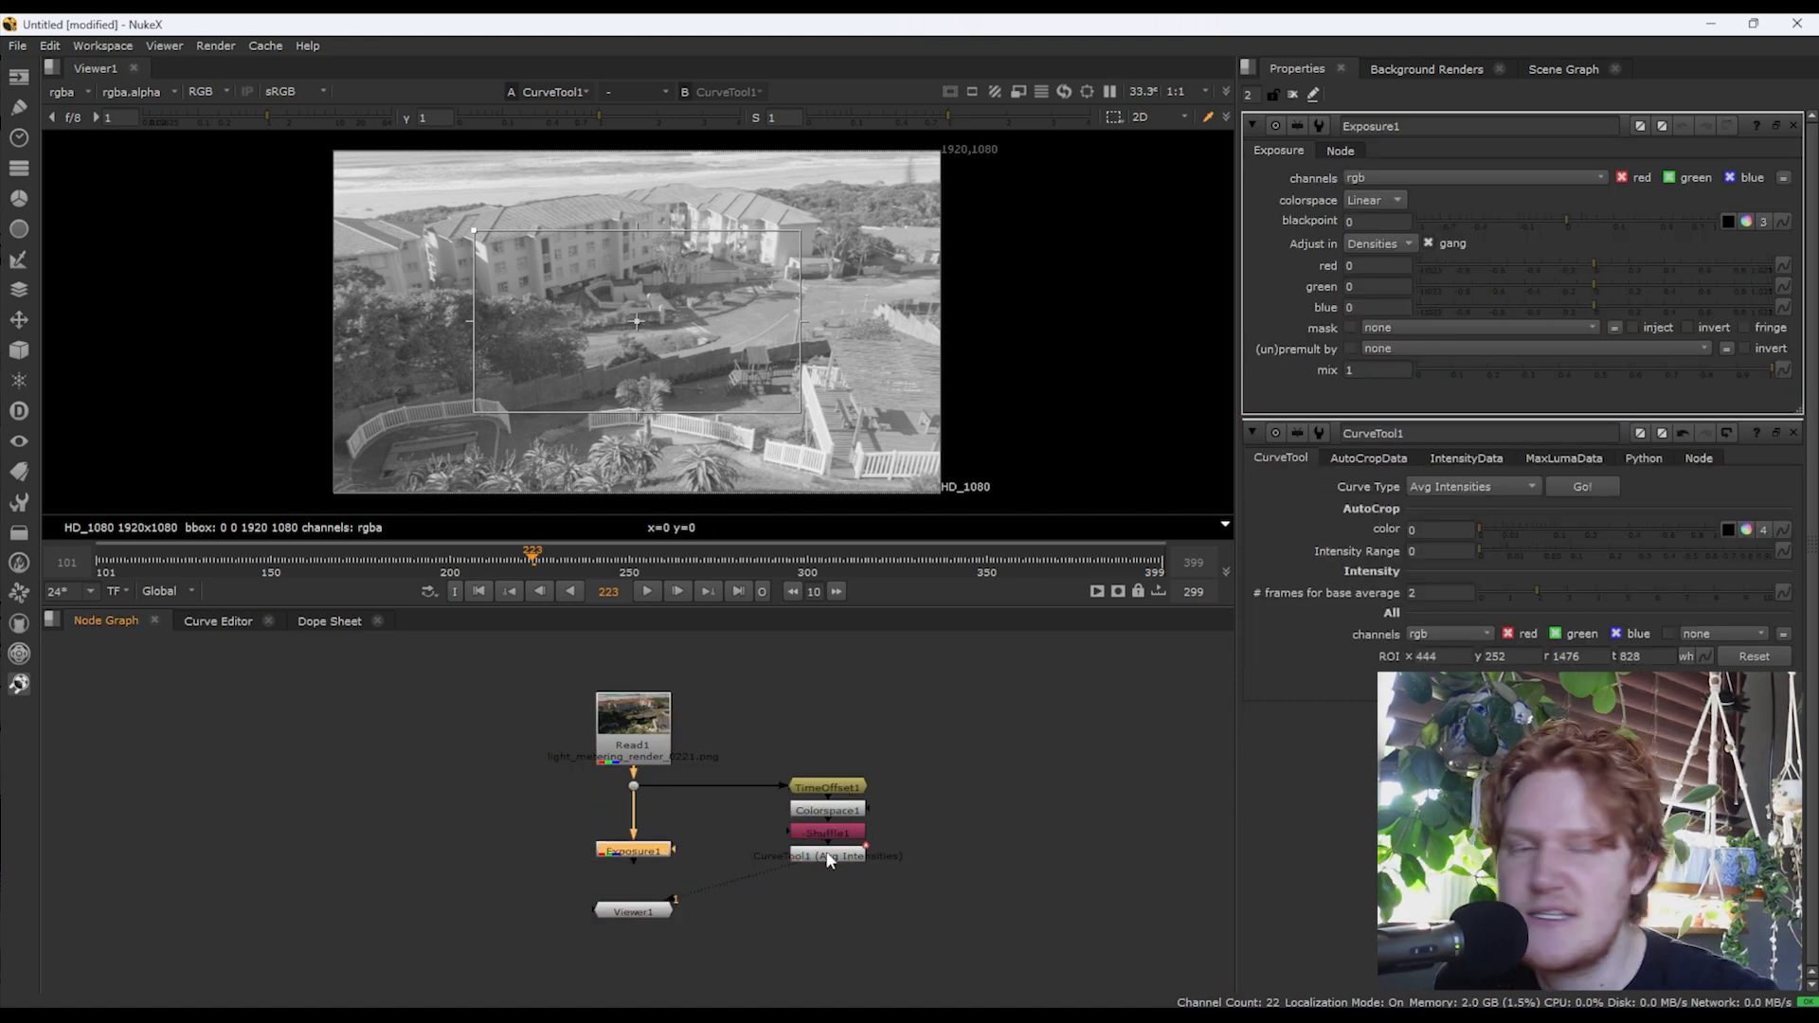
click(827, 855)
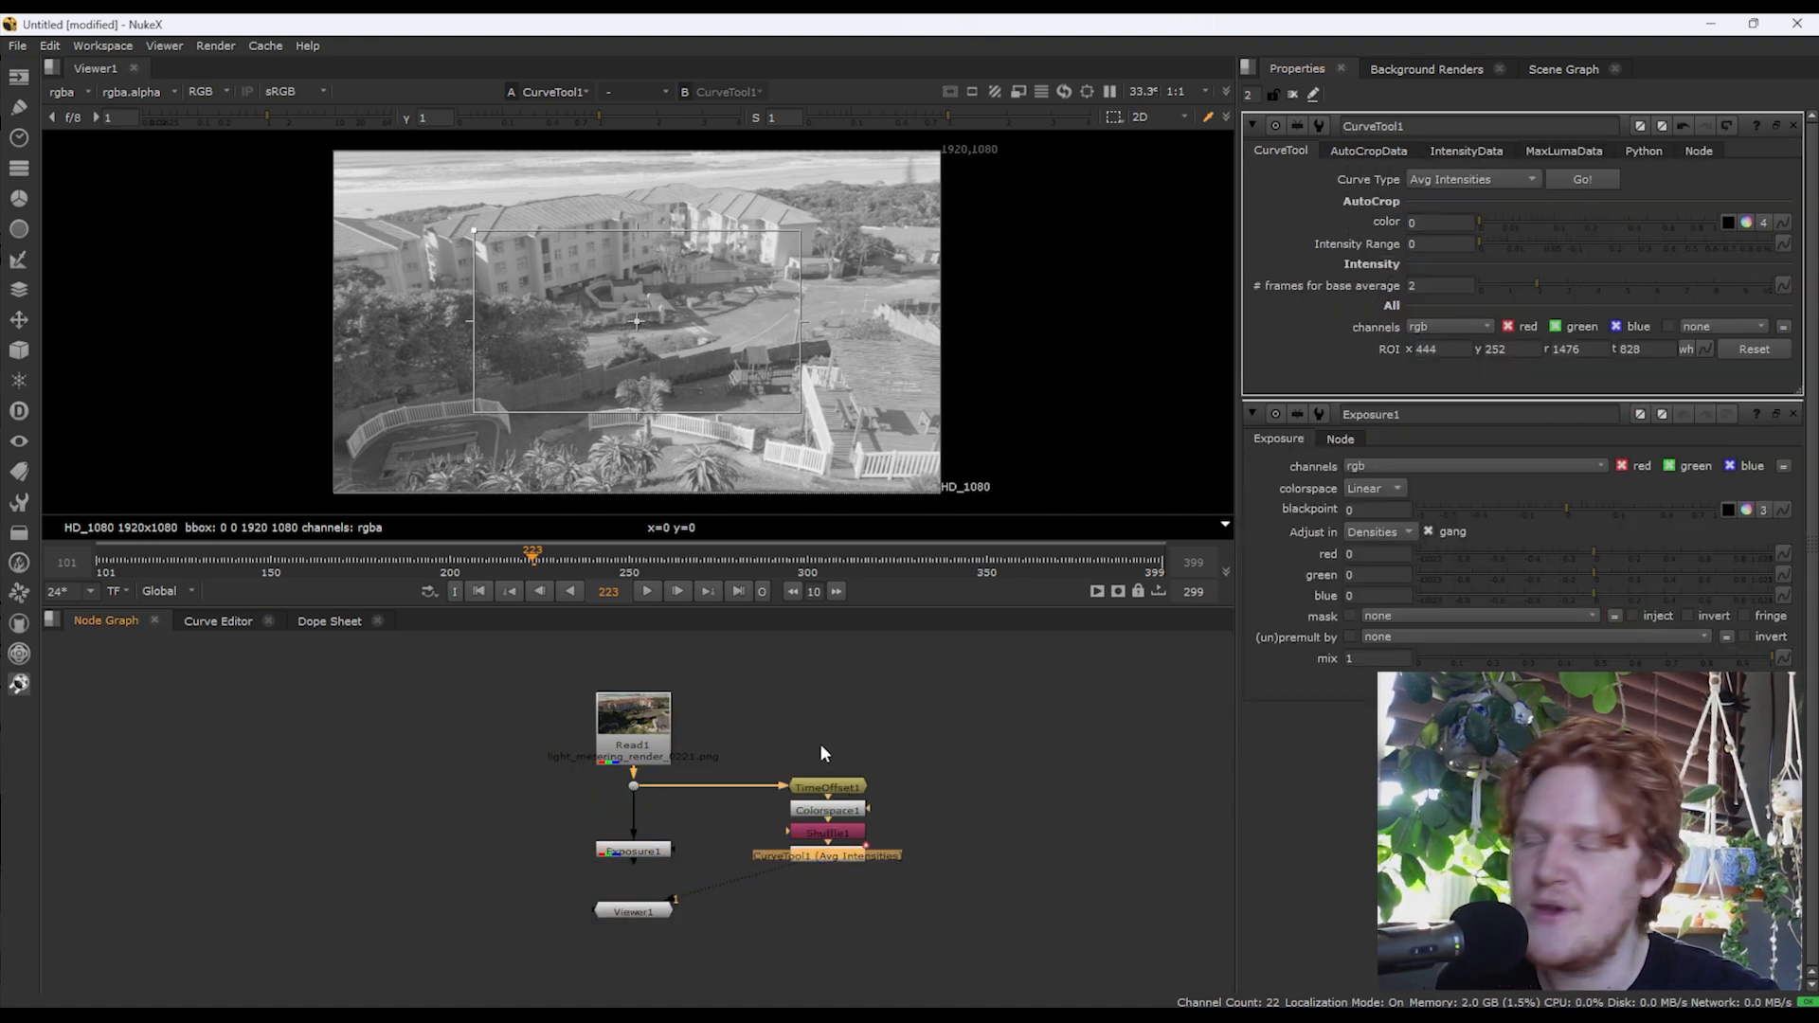
click(608, 853)
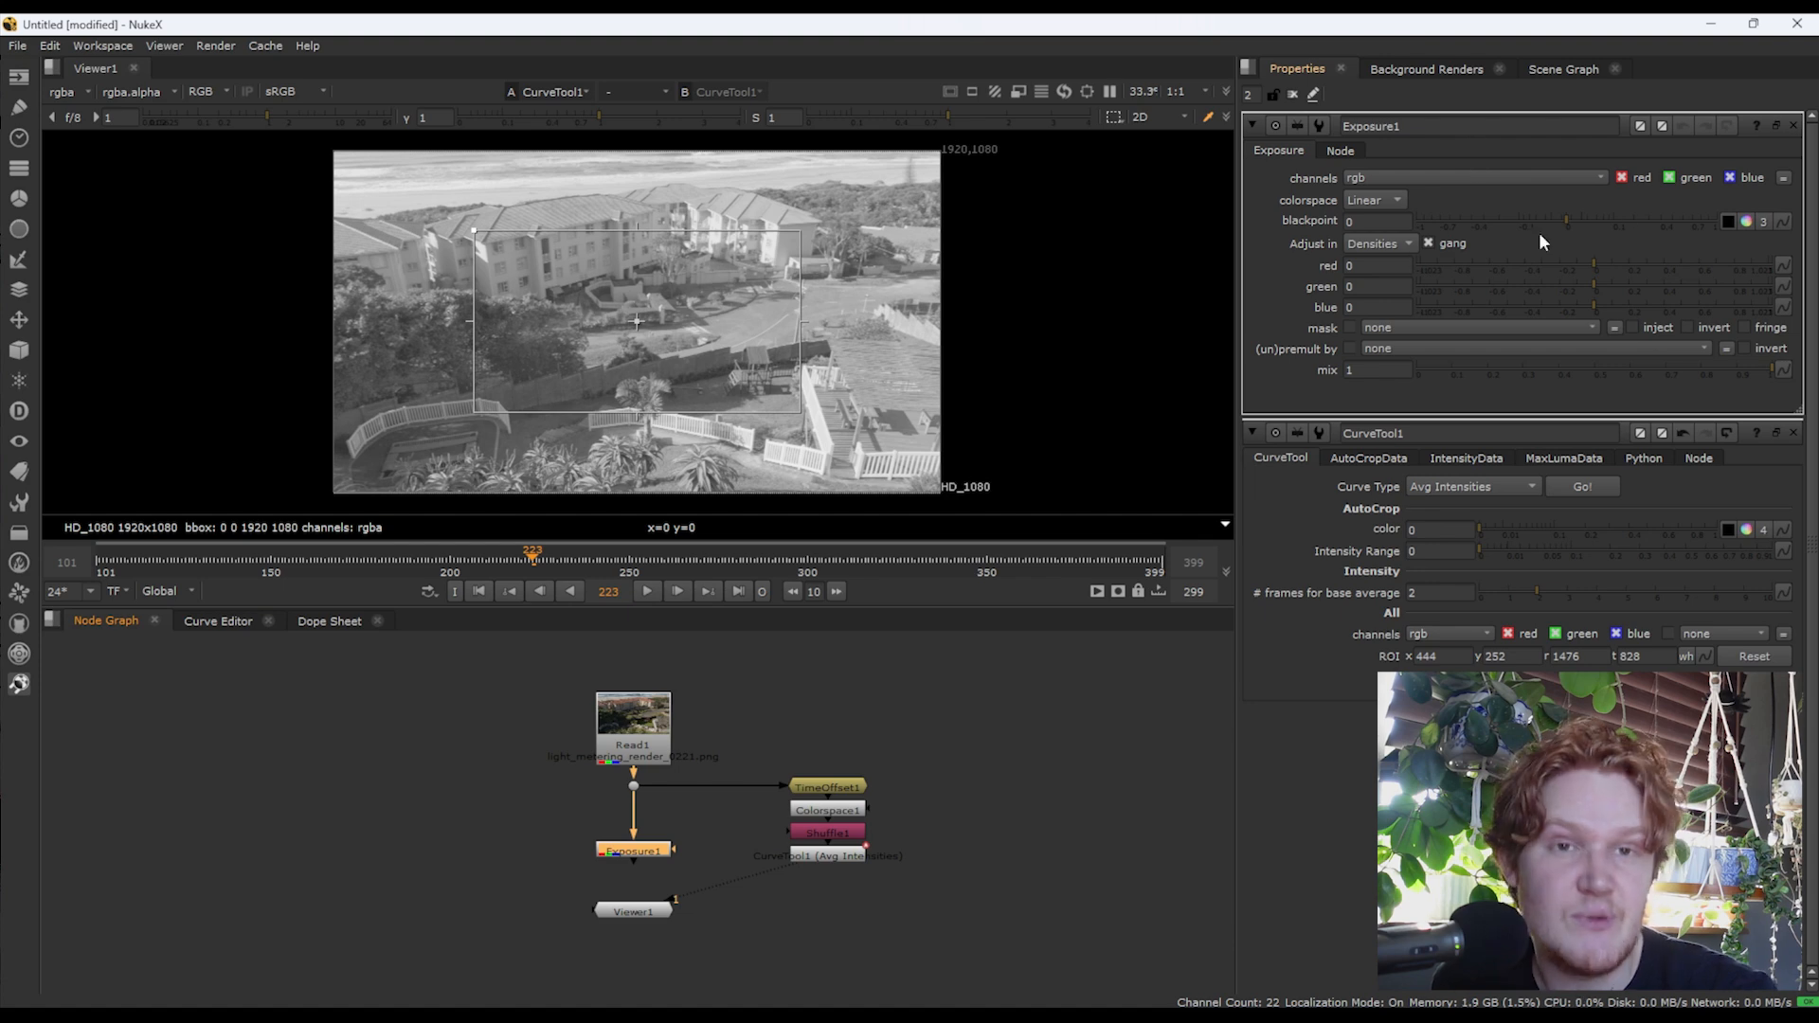
click(1489, 458)
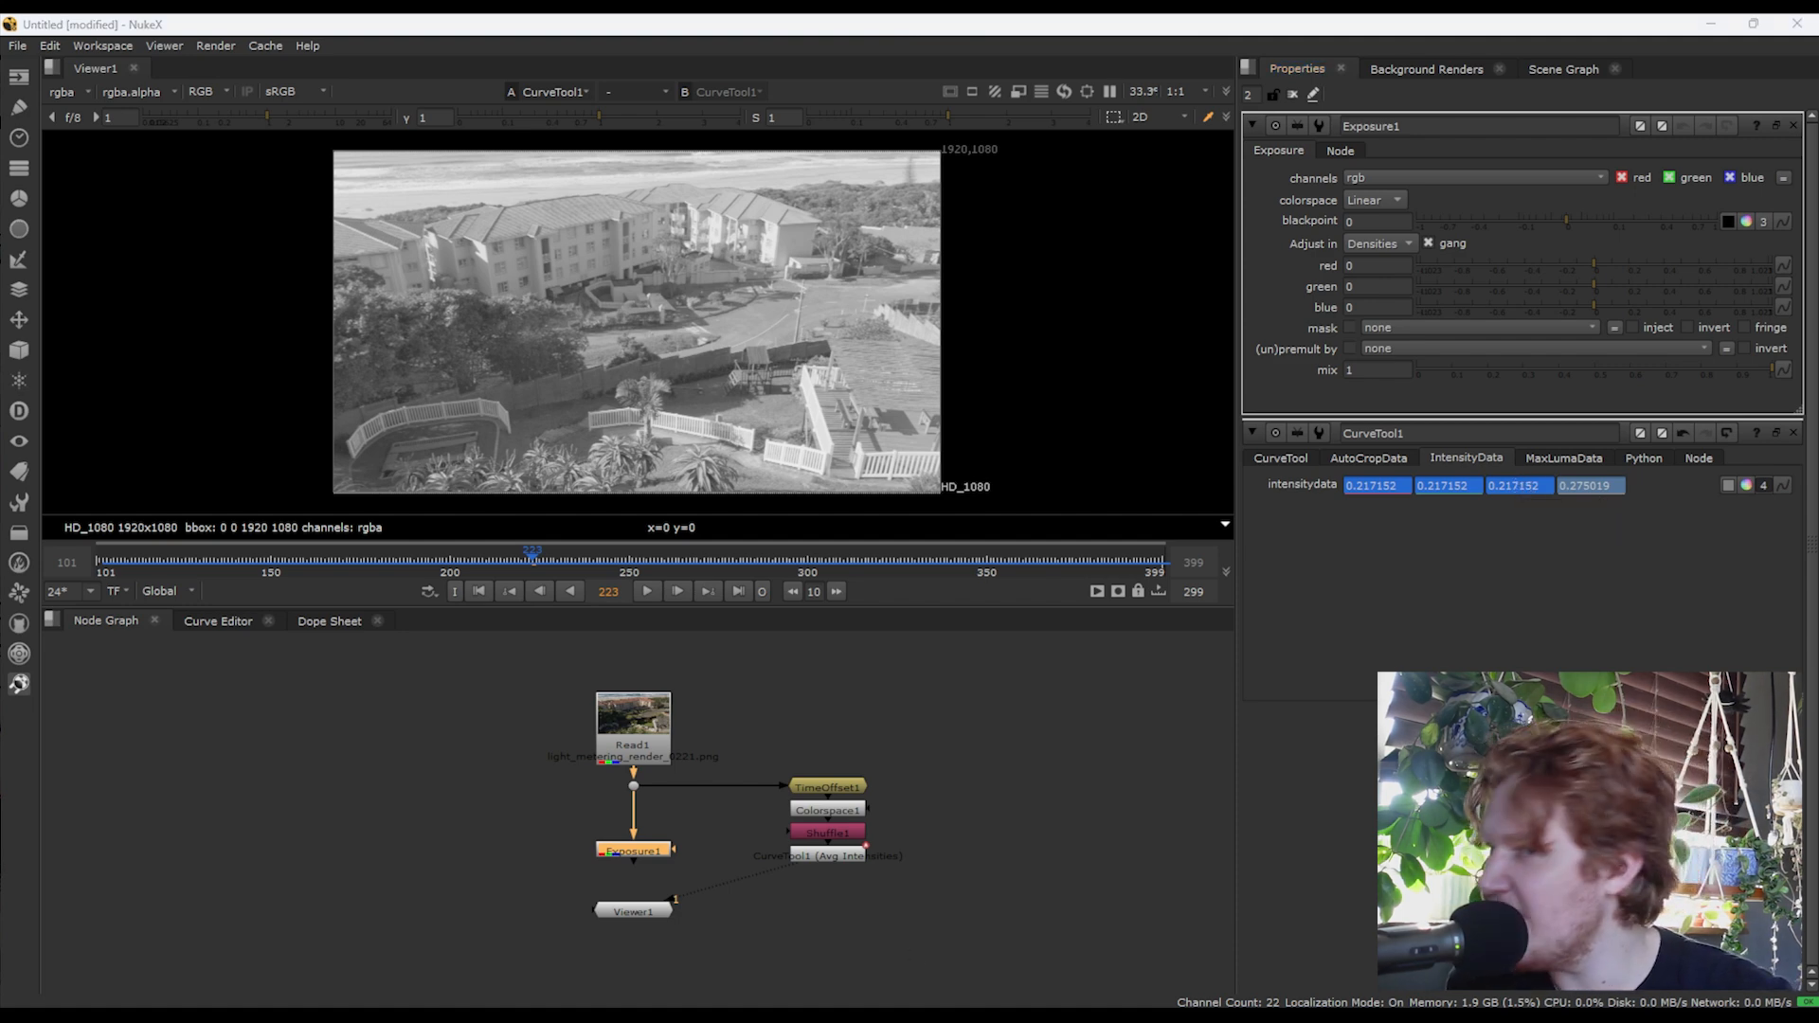
click(1508, 490)
ctrl+drag(1508, 491, 1394, 277)
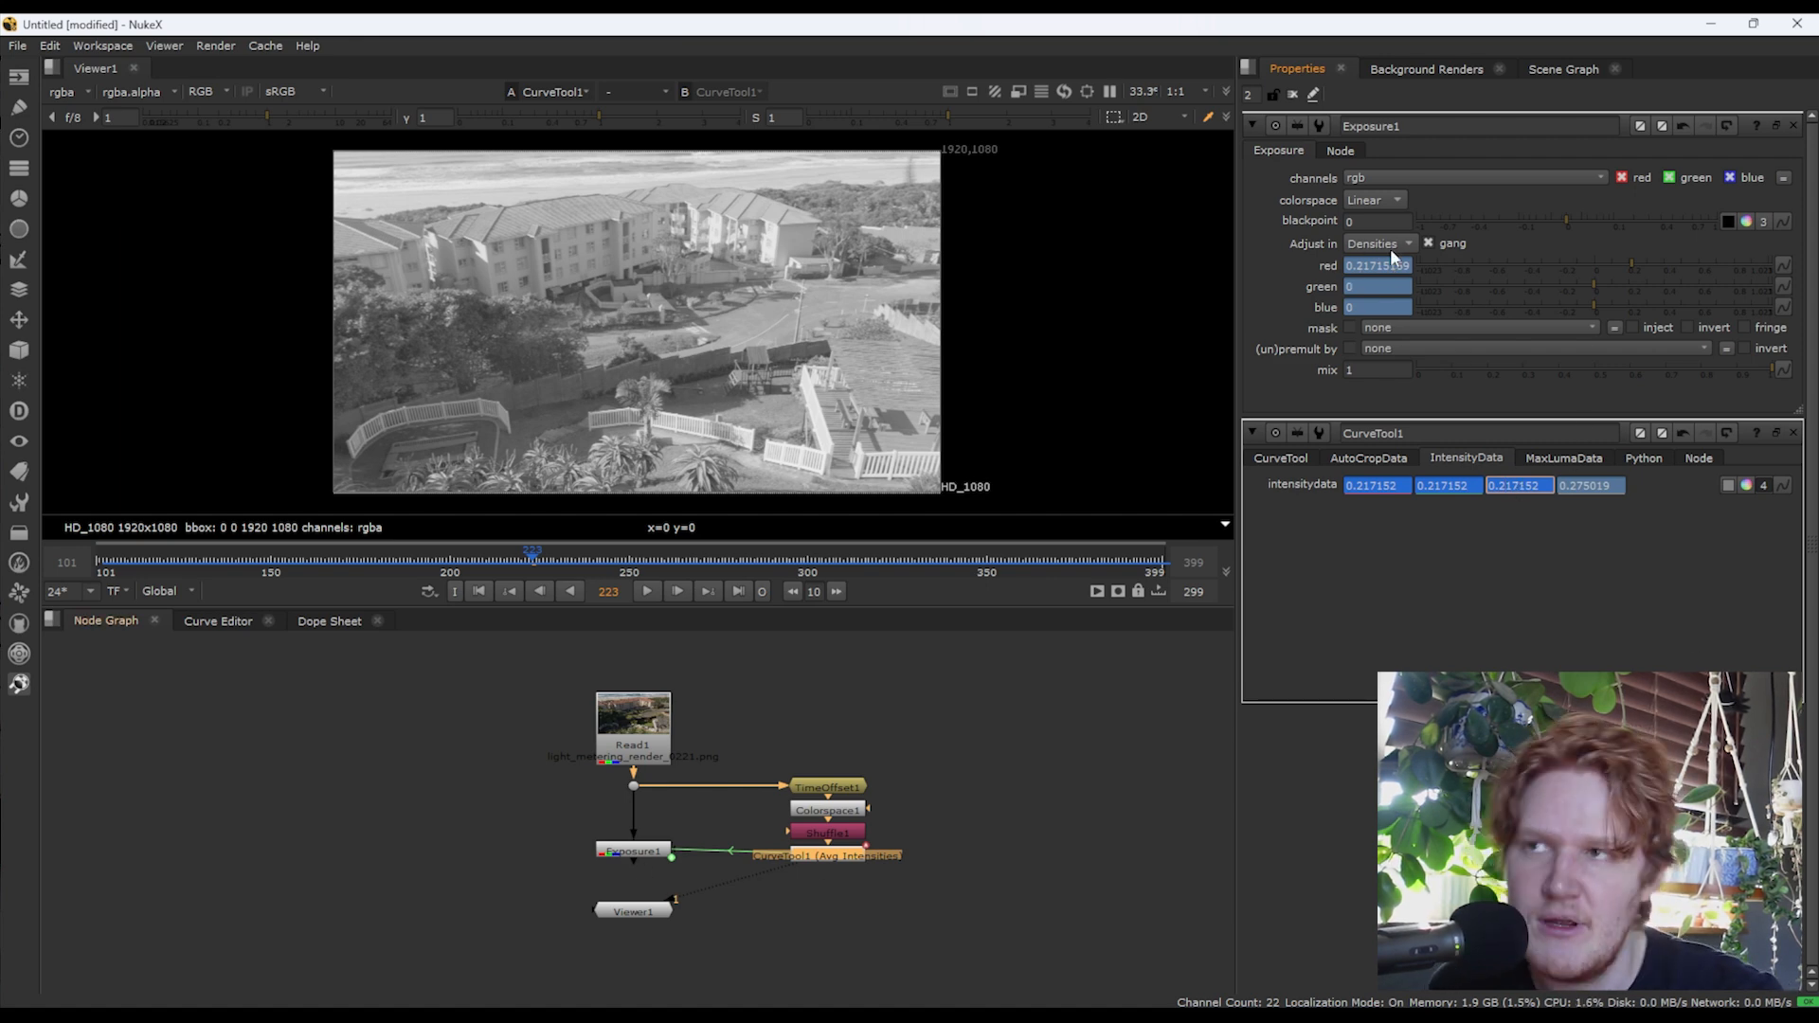
drag(634, 861, 633, 908)
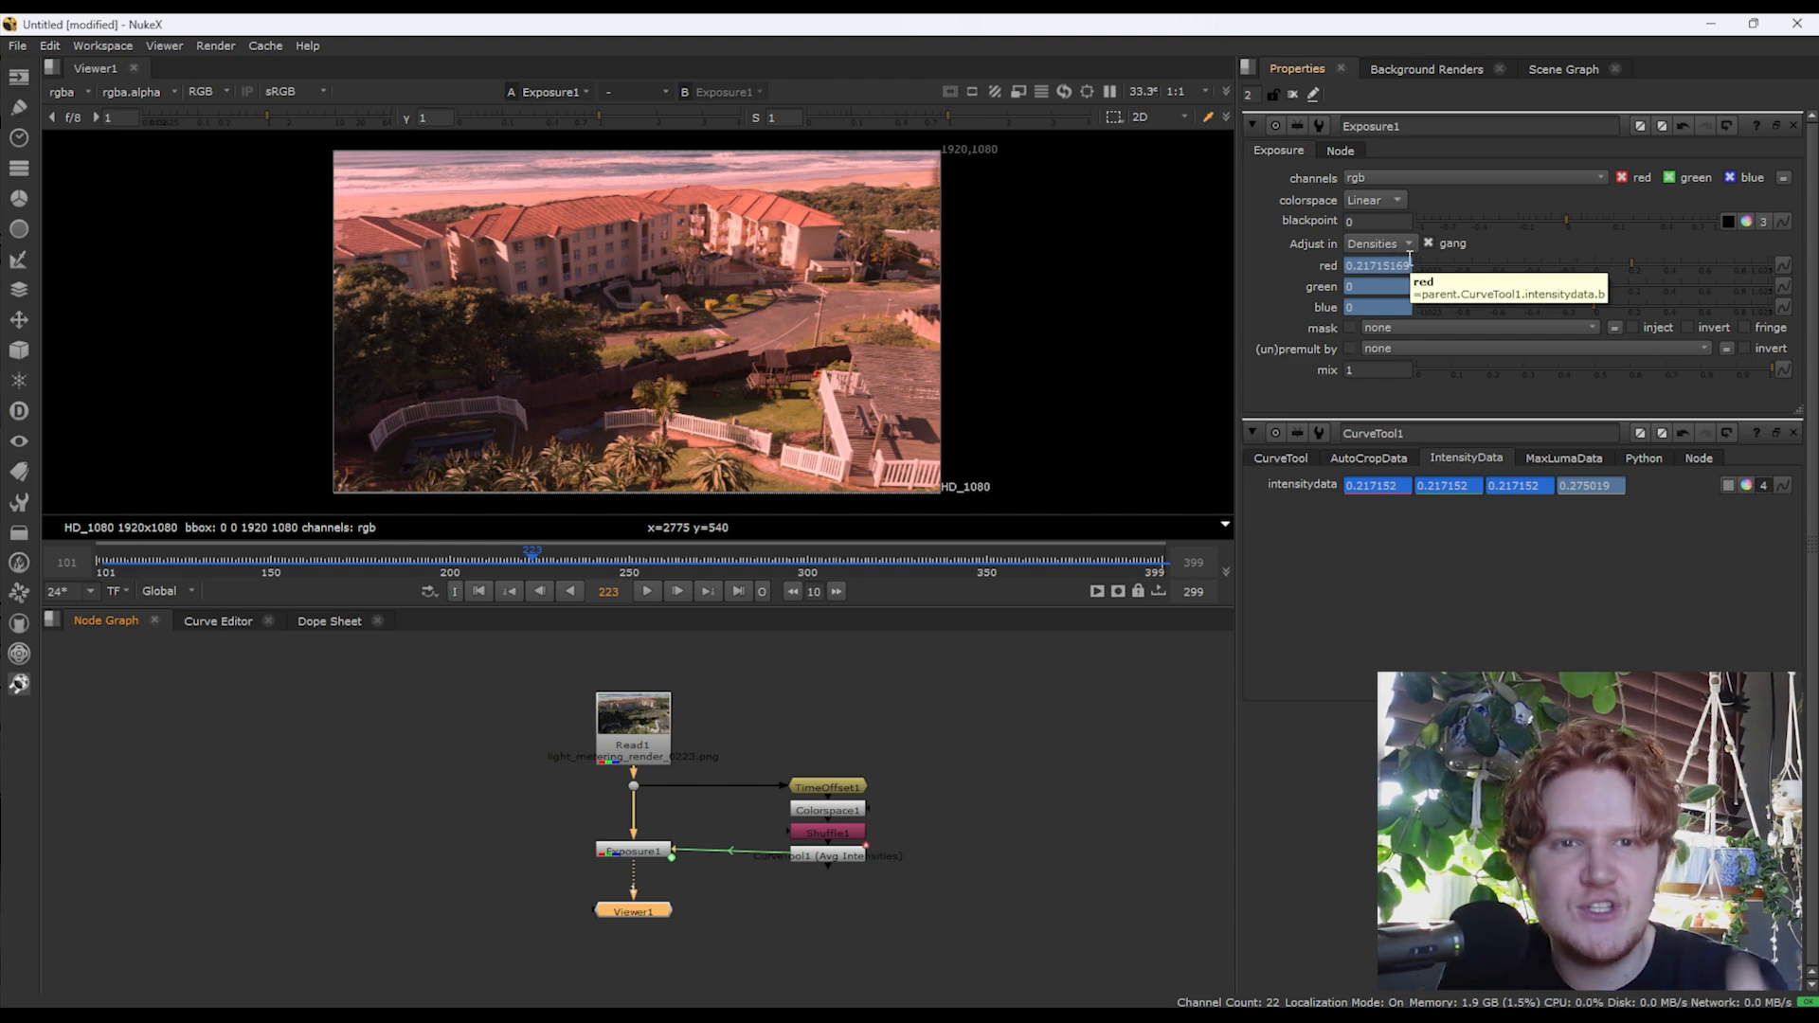
Step: Copy Exposure1's red link to its green and blue values and set Adjust in to Lights
ctrl+drag(1362, 269, 1370, 307)
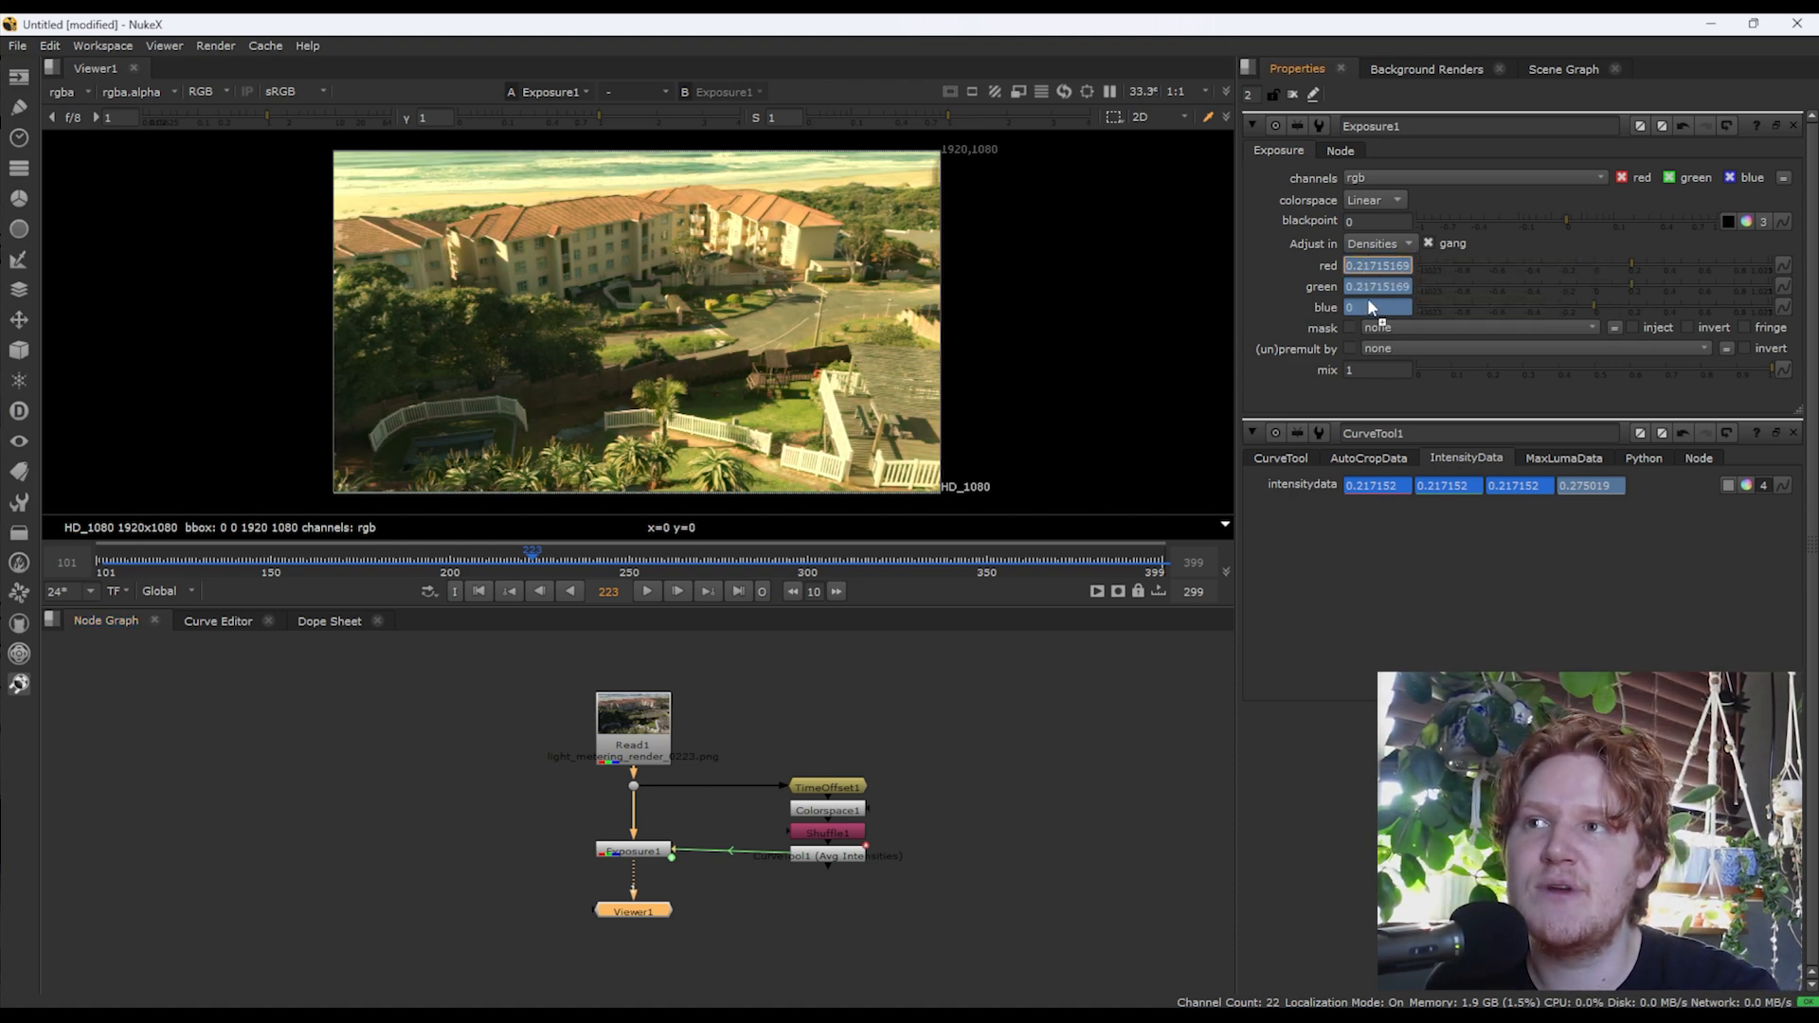
click(1377, 245)
click(1374, 223)
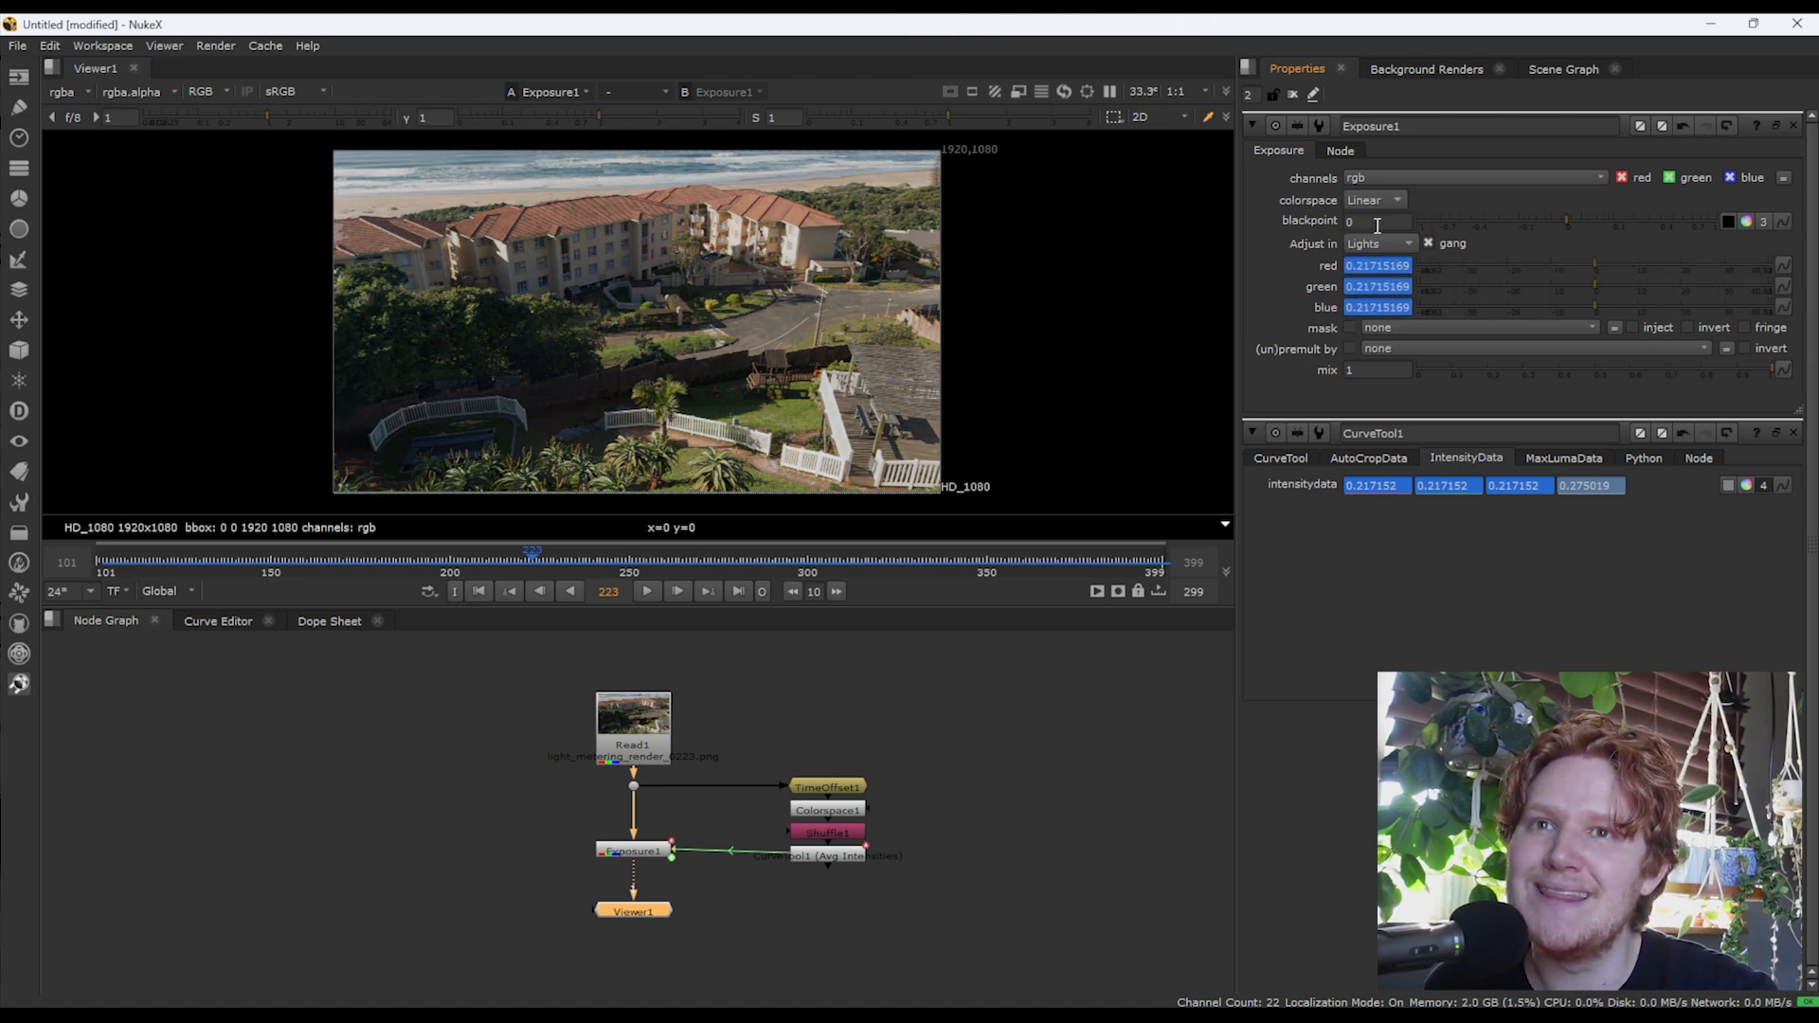
Step: Edit Exposure1's red expression to subtract .5 from the linked value in parentheses: (parent.CurveTool1.intensitydata.b - .5)
right_click(1375, 266)
click(1446, 394)
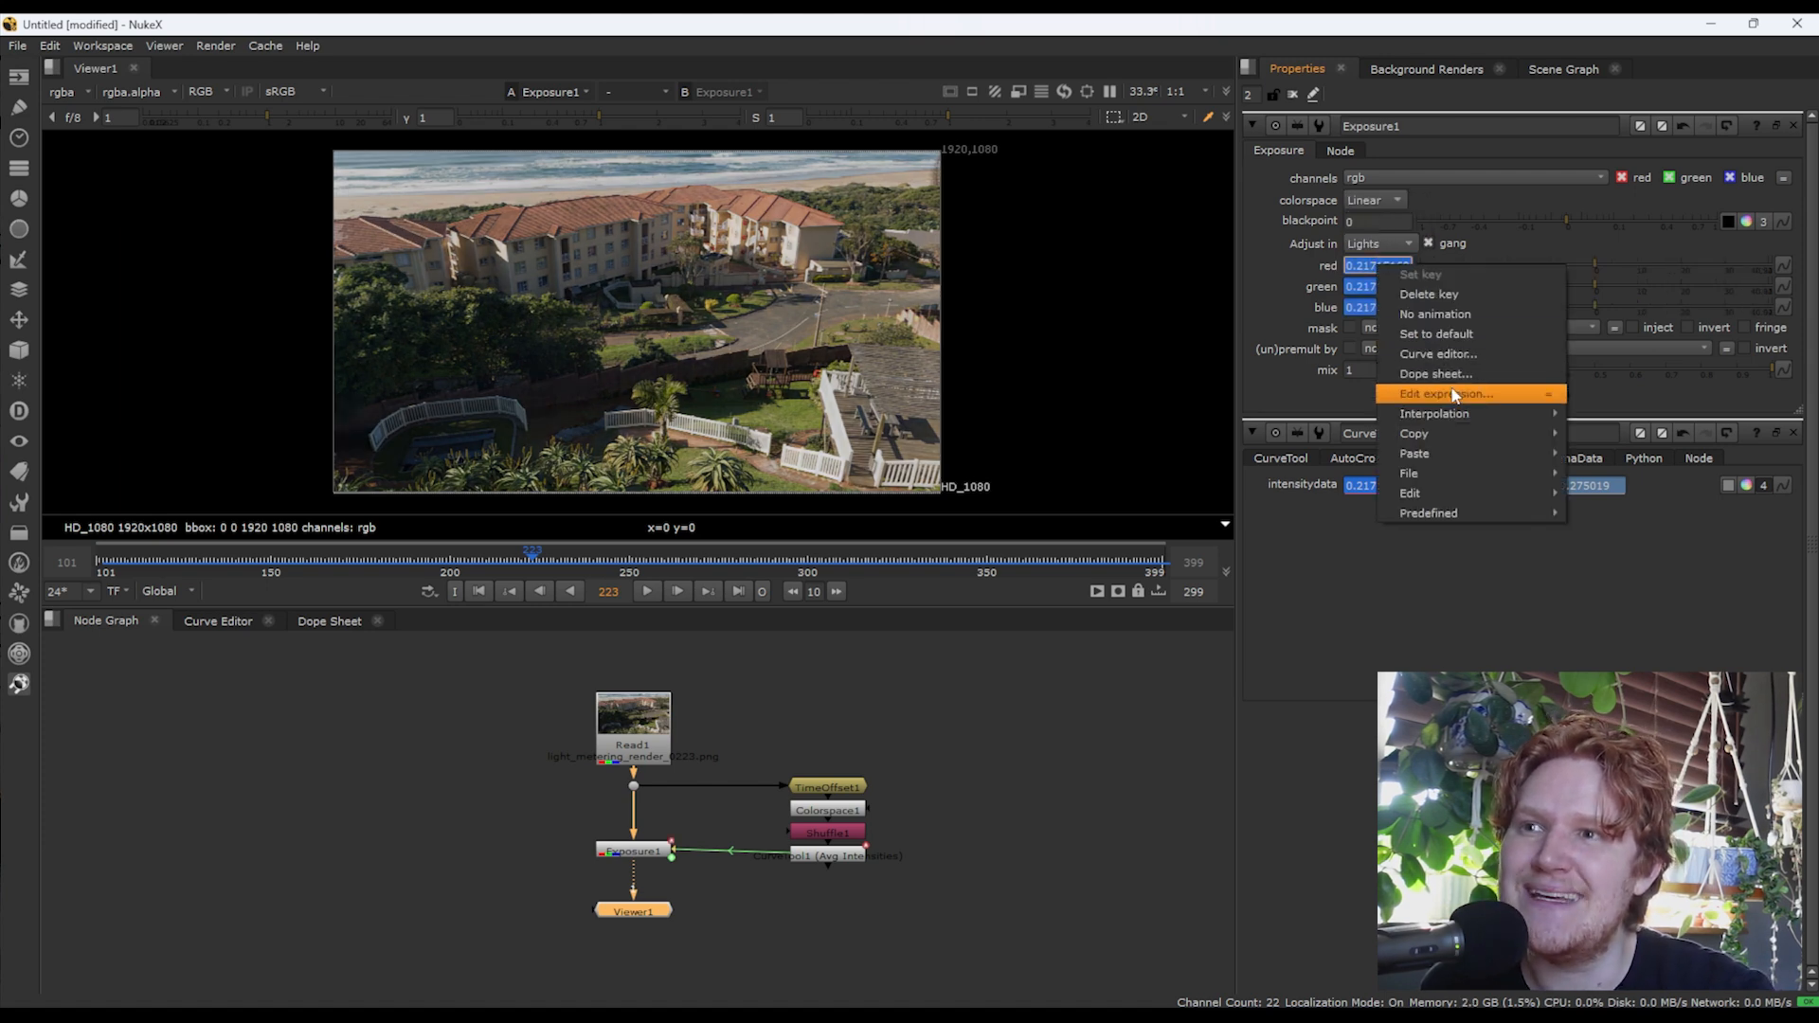
drag(1376, 270, 327, 272)
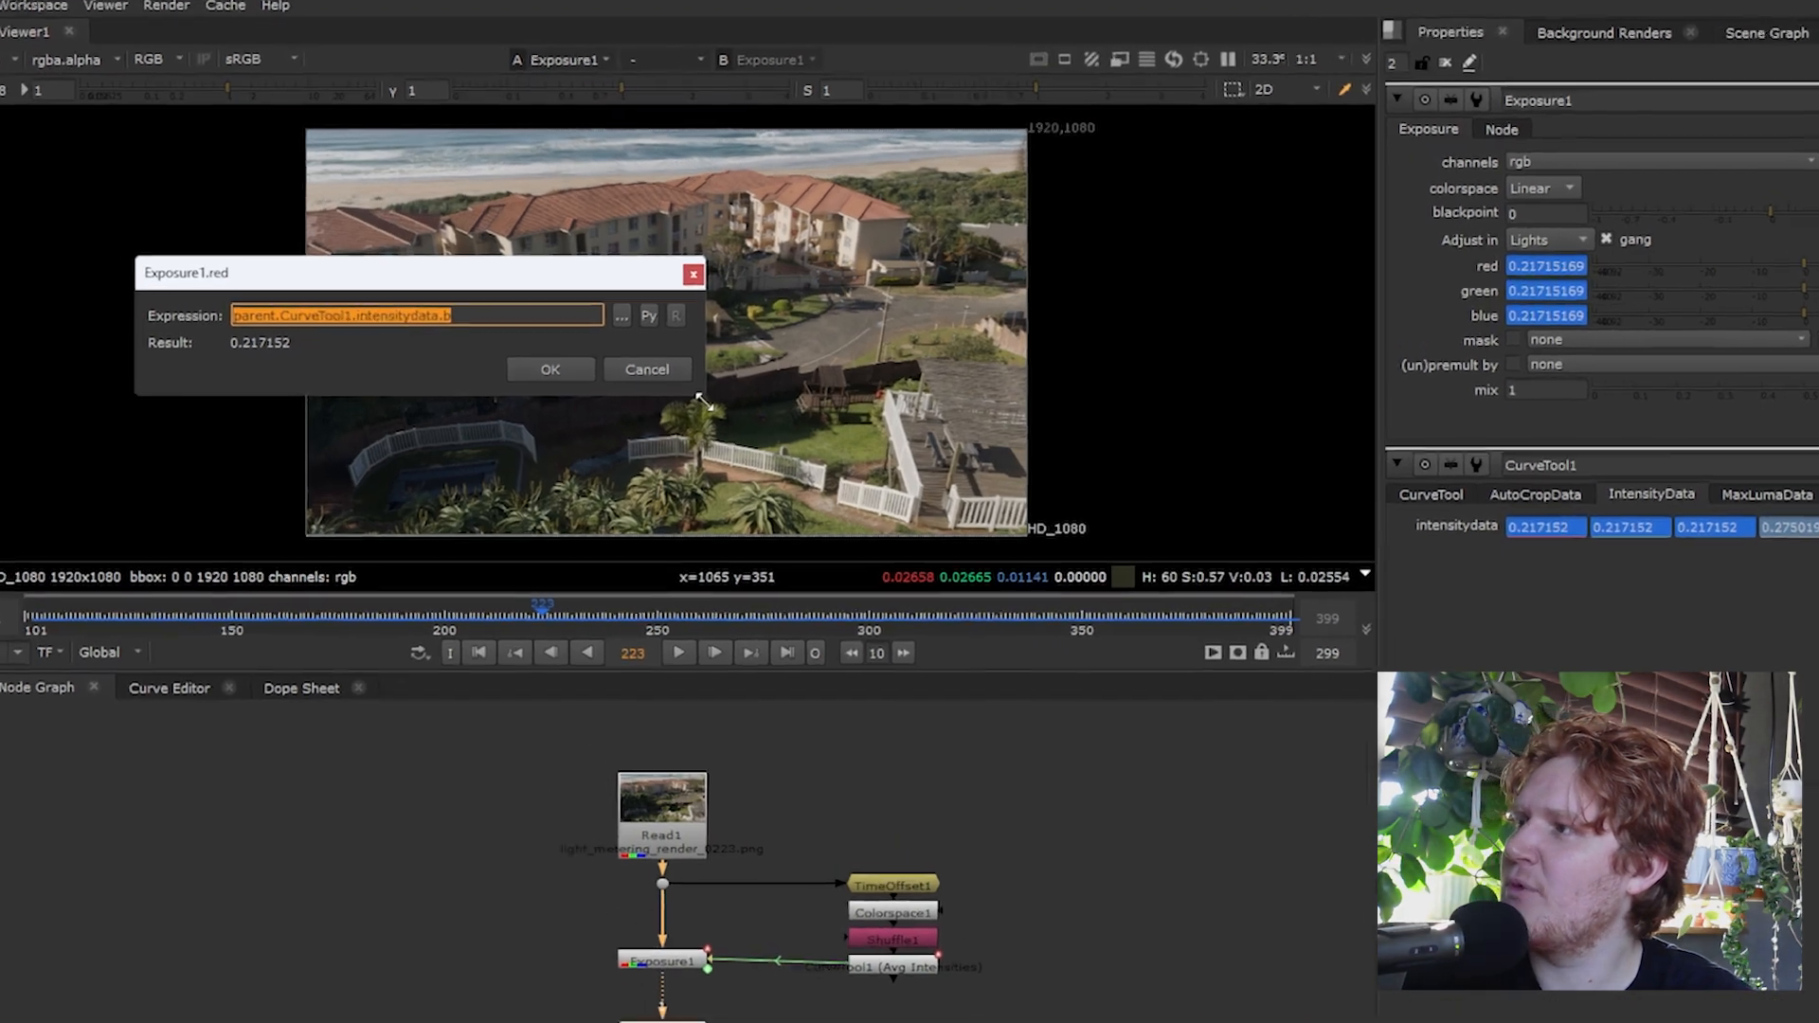
drag(668, 375, 1296, 394)
drag(913, 279, 923, 334)
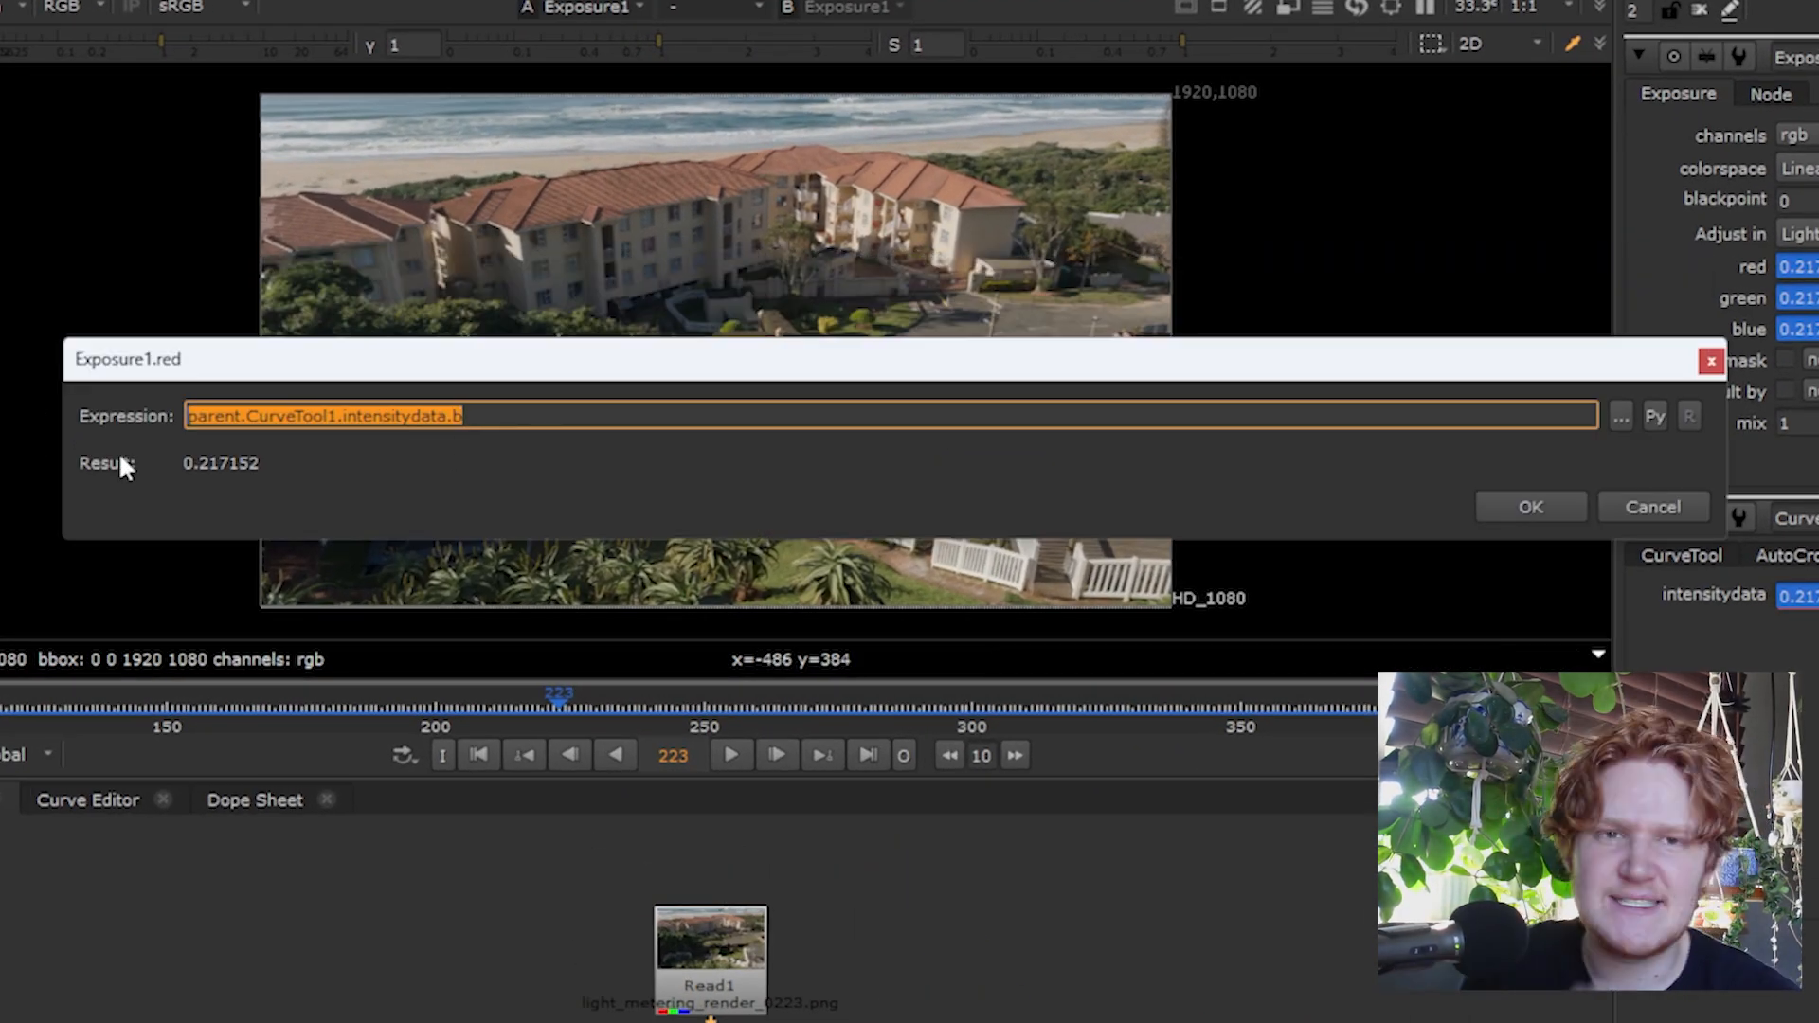
click(475, 421)
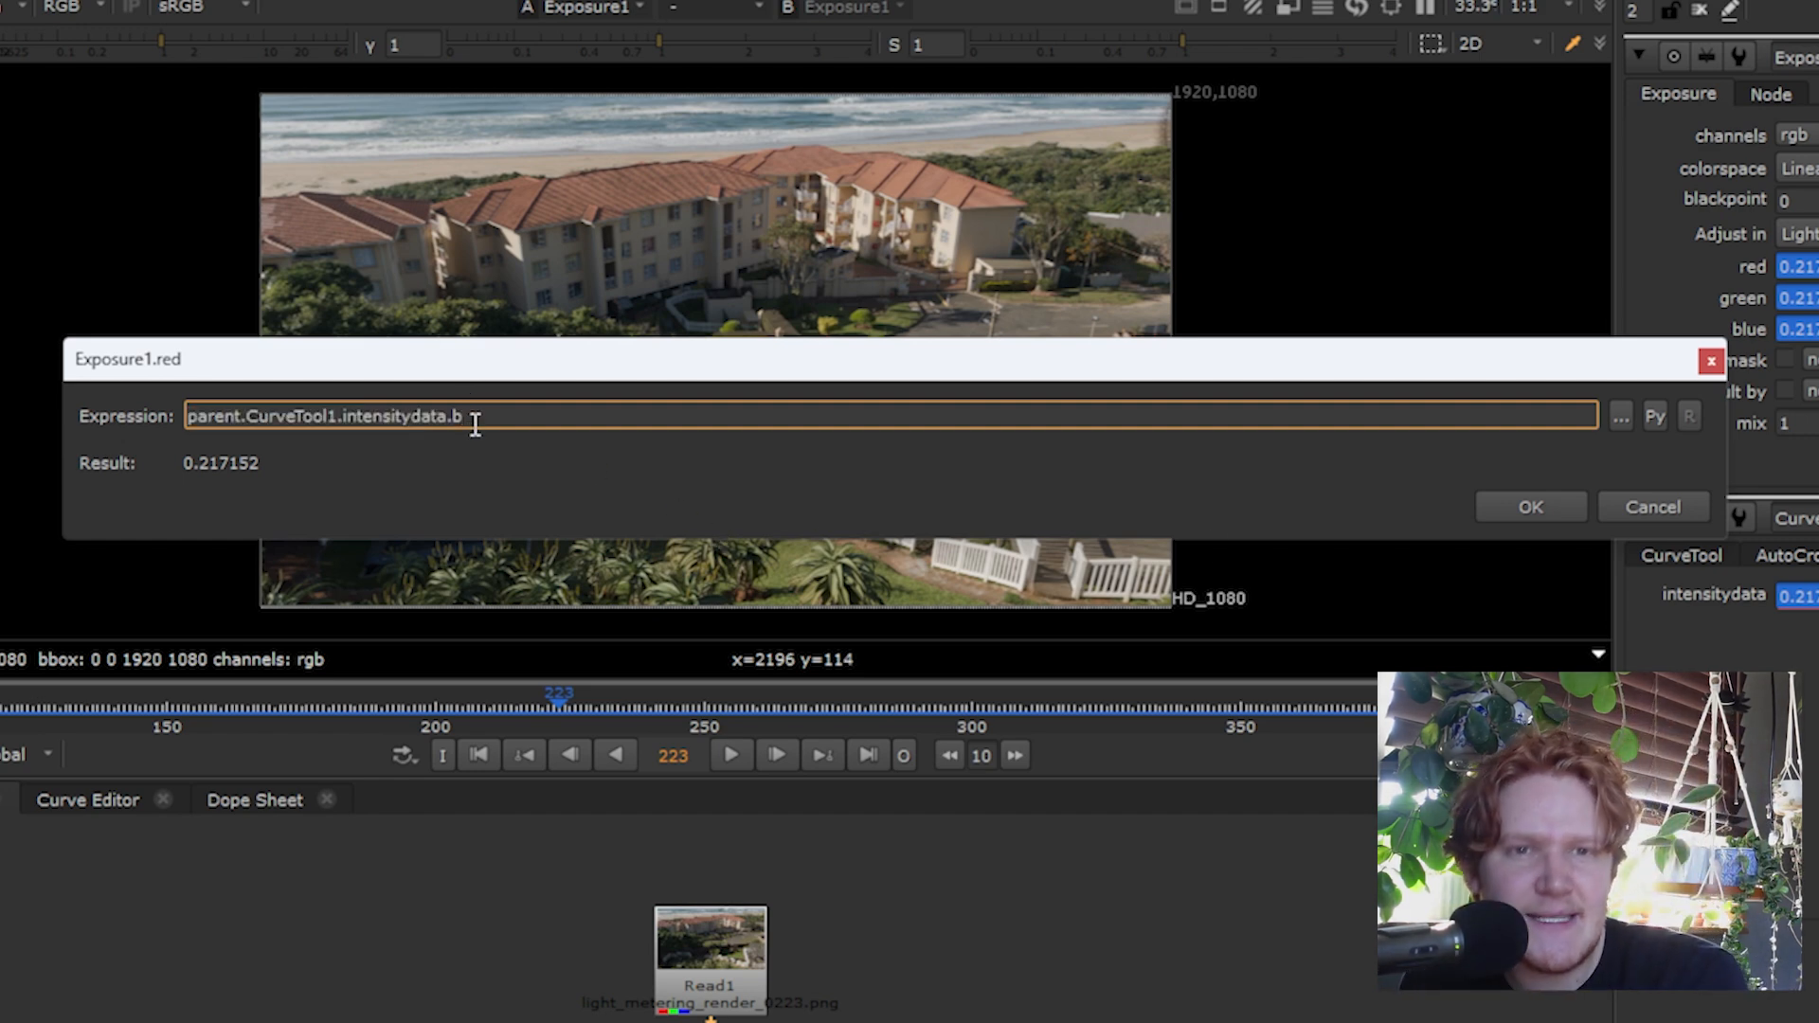
text(- .5)
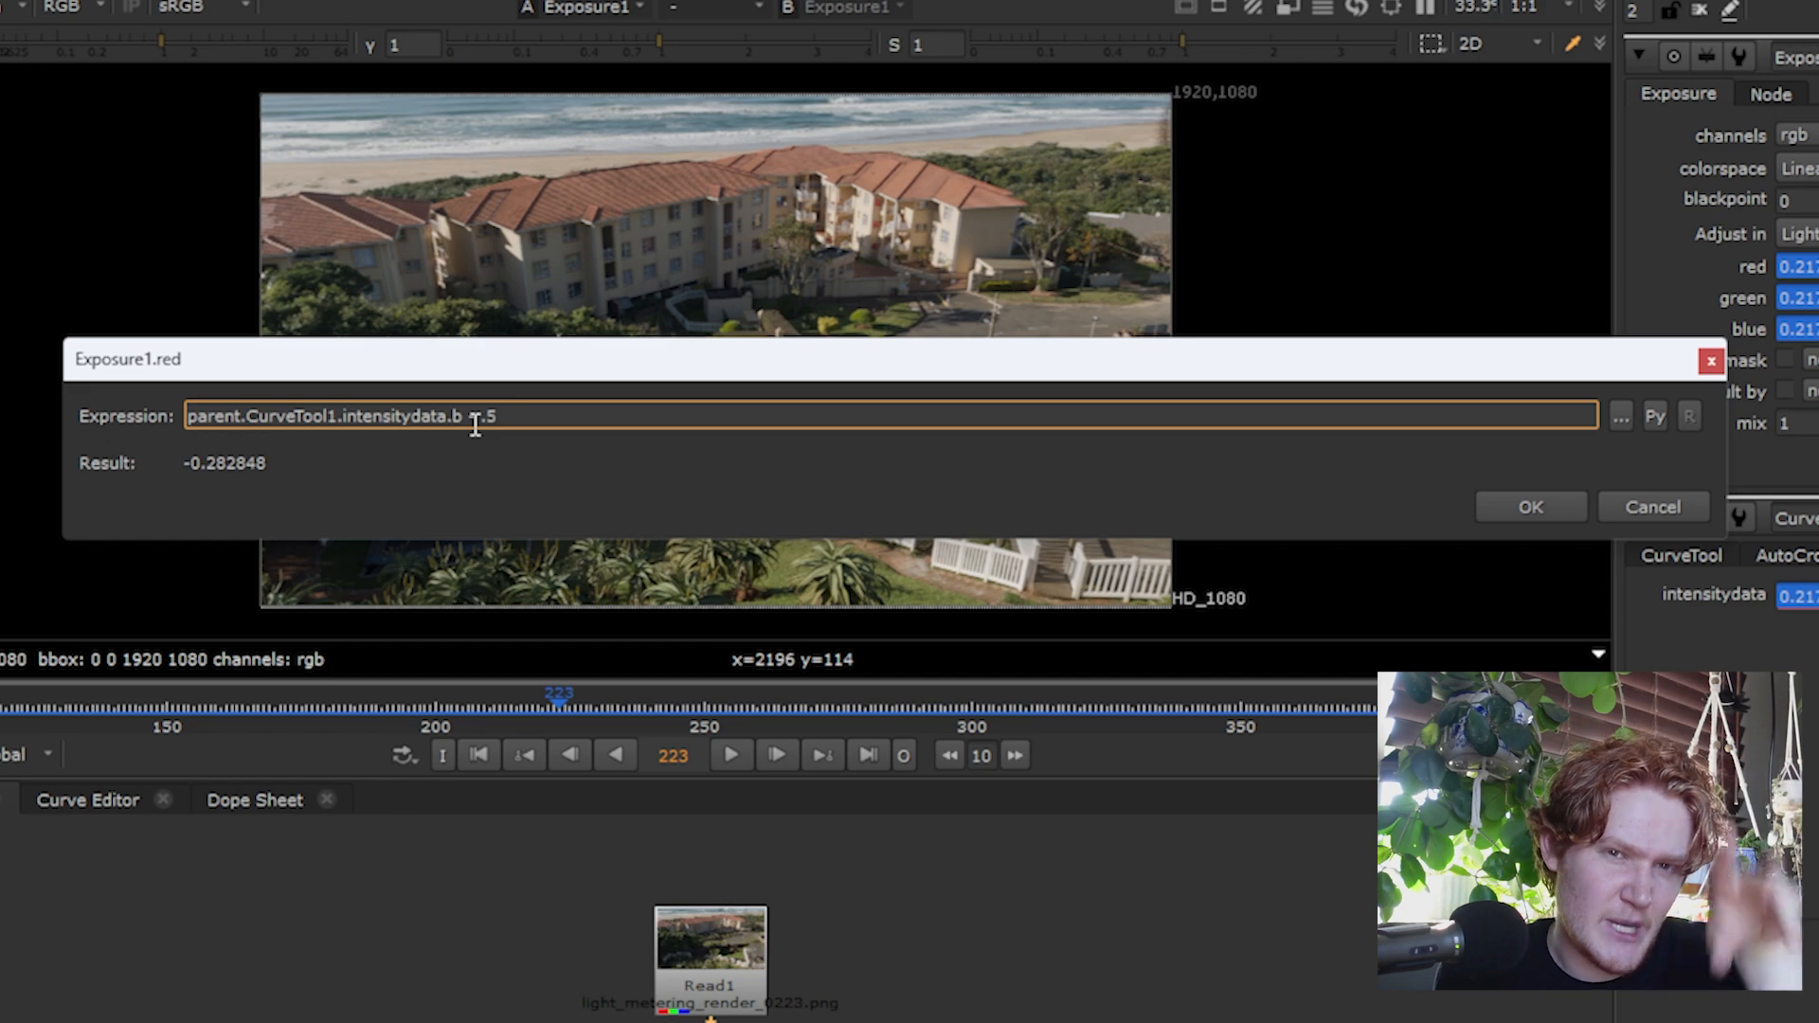
text())
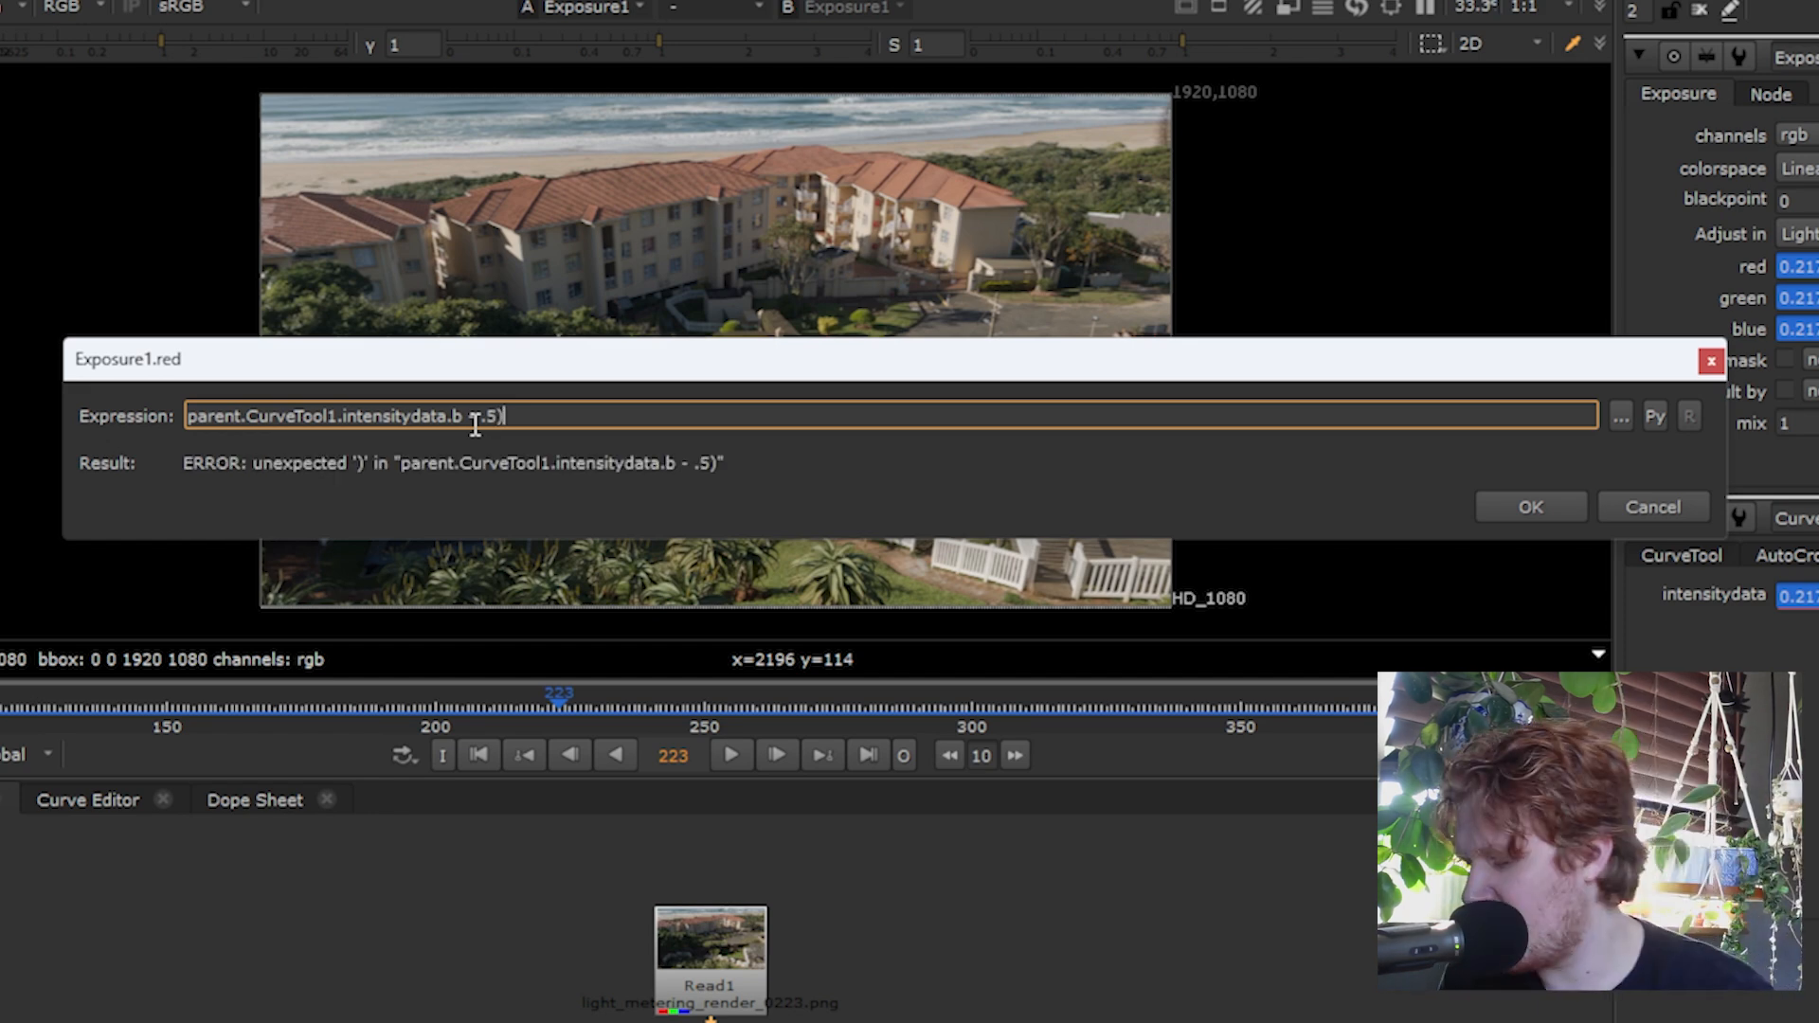
click(191, 417)
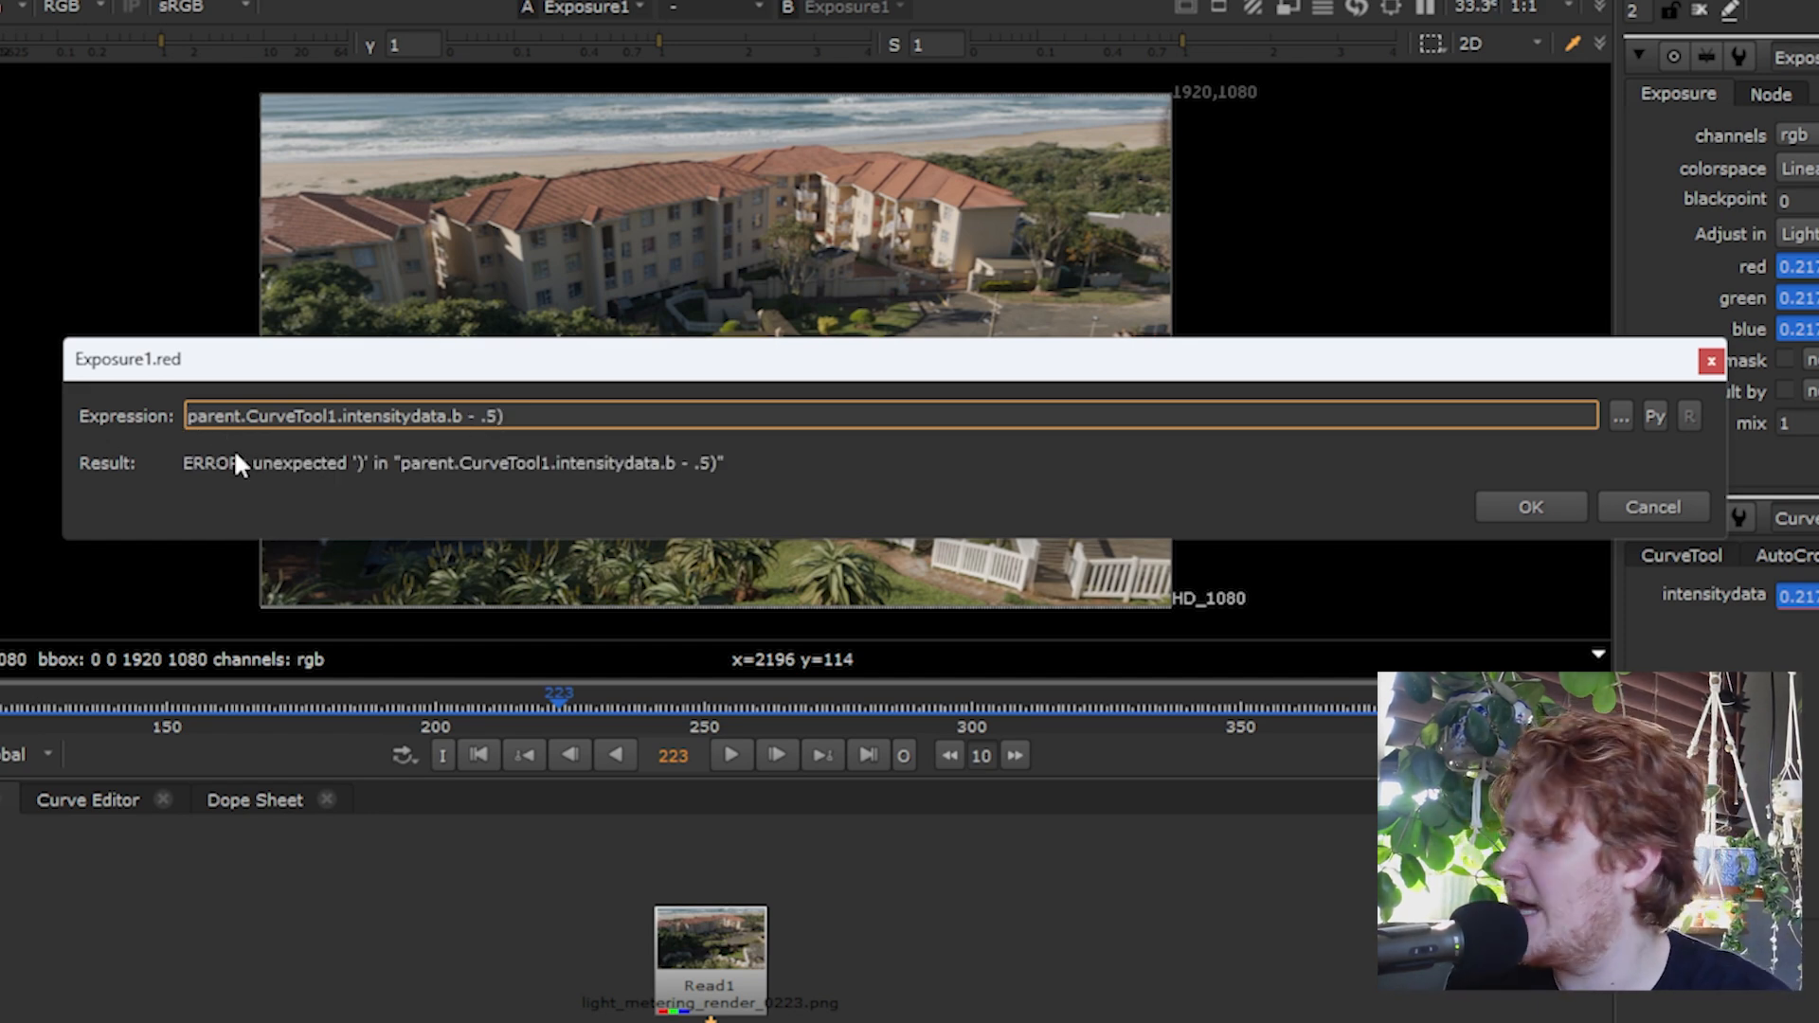
text(()
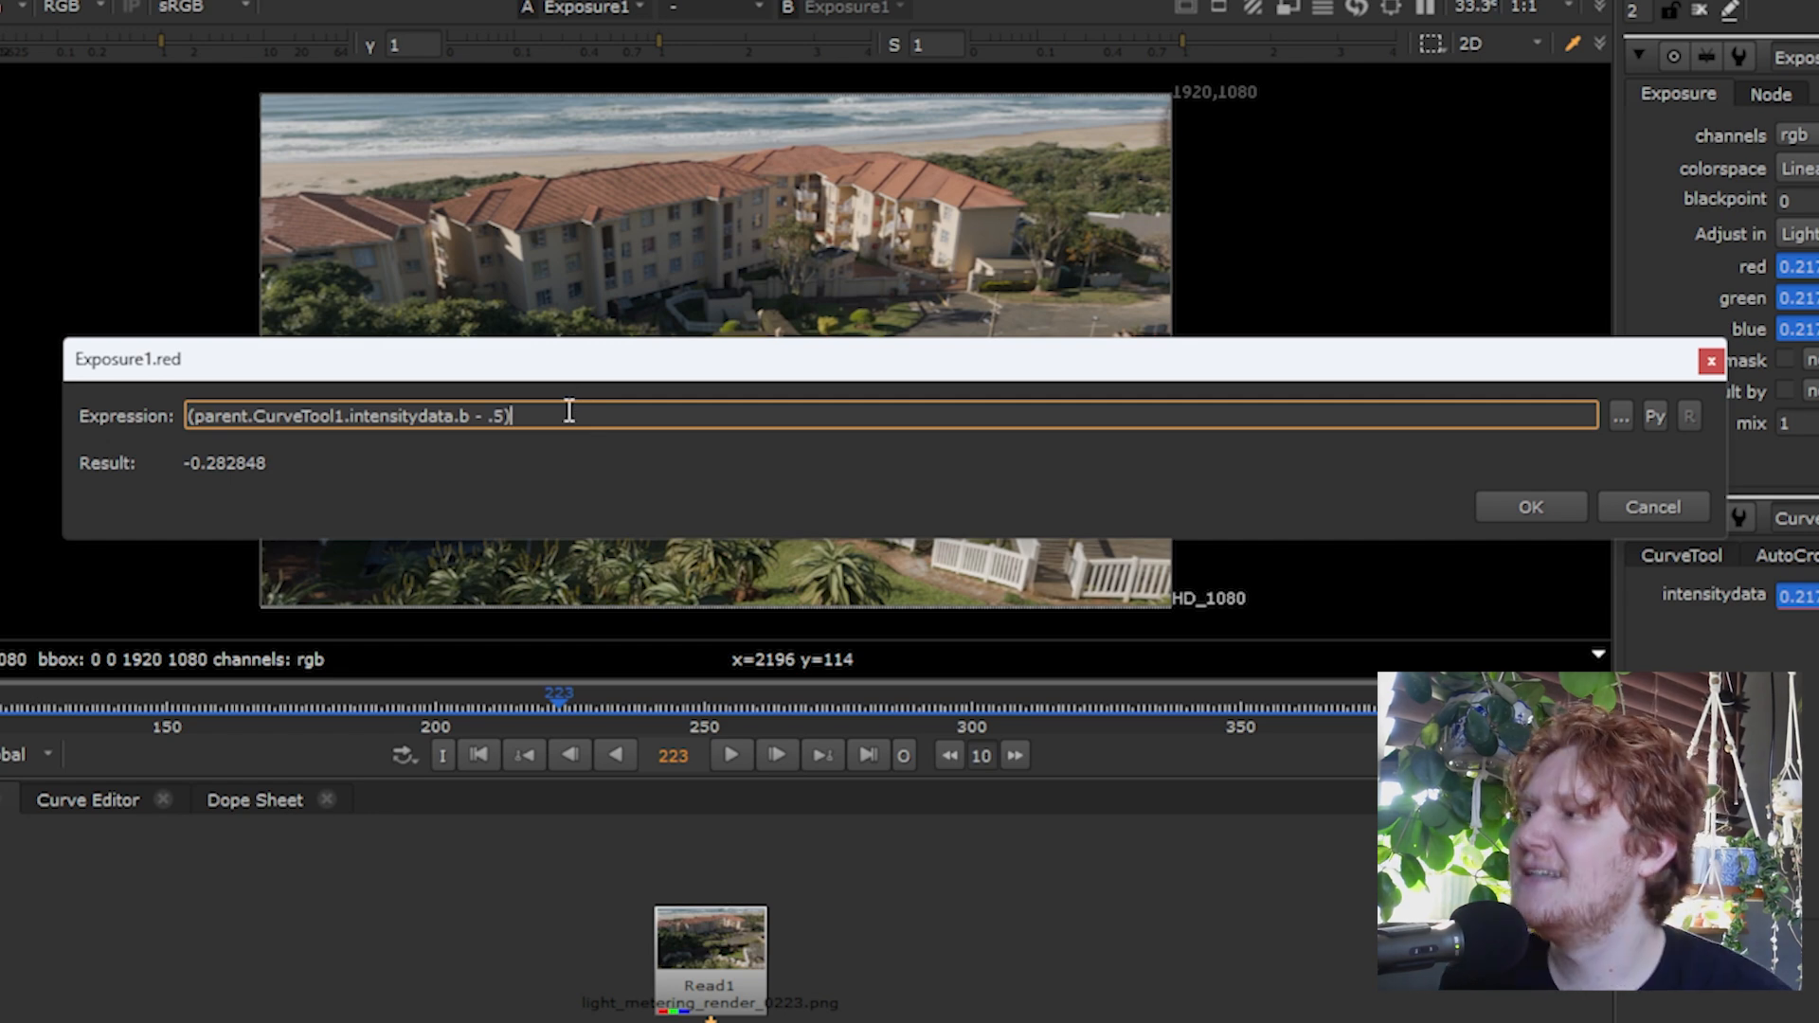
Step: Multiply the parenthesised red expression by exponent (3) and by 15
text( * )
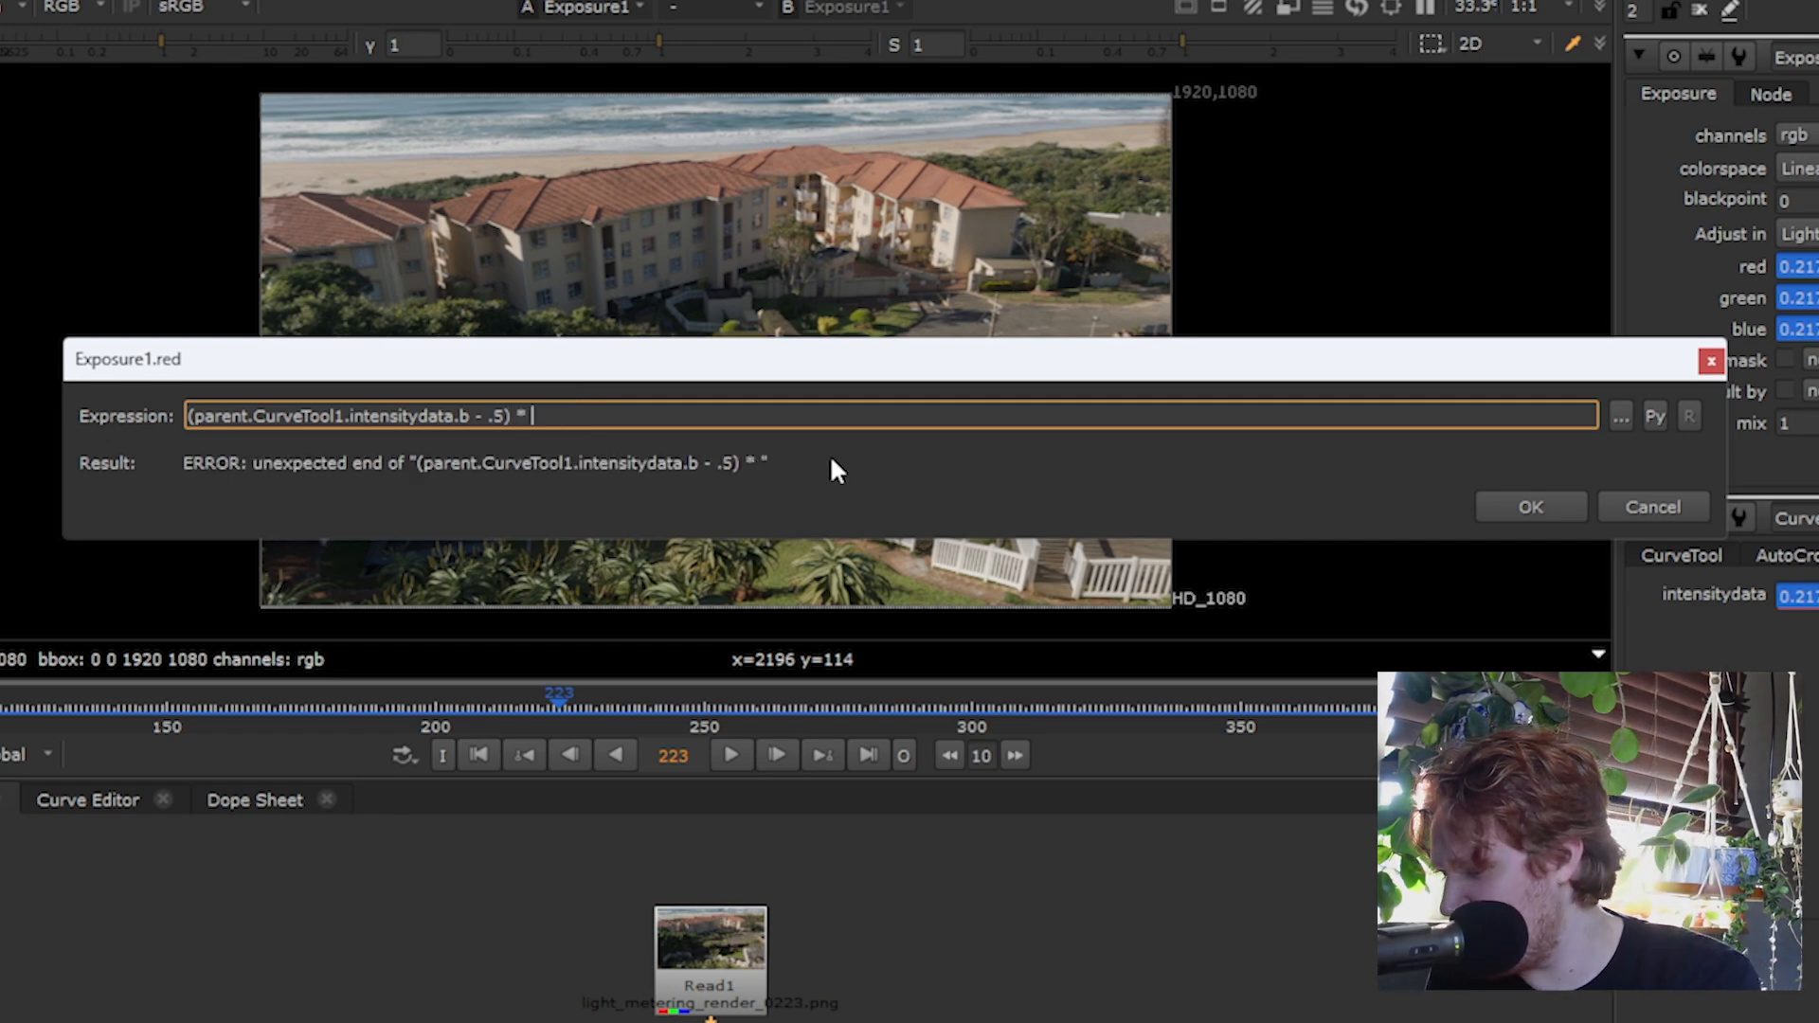
text(exponent (3))
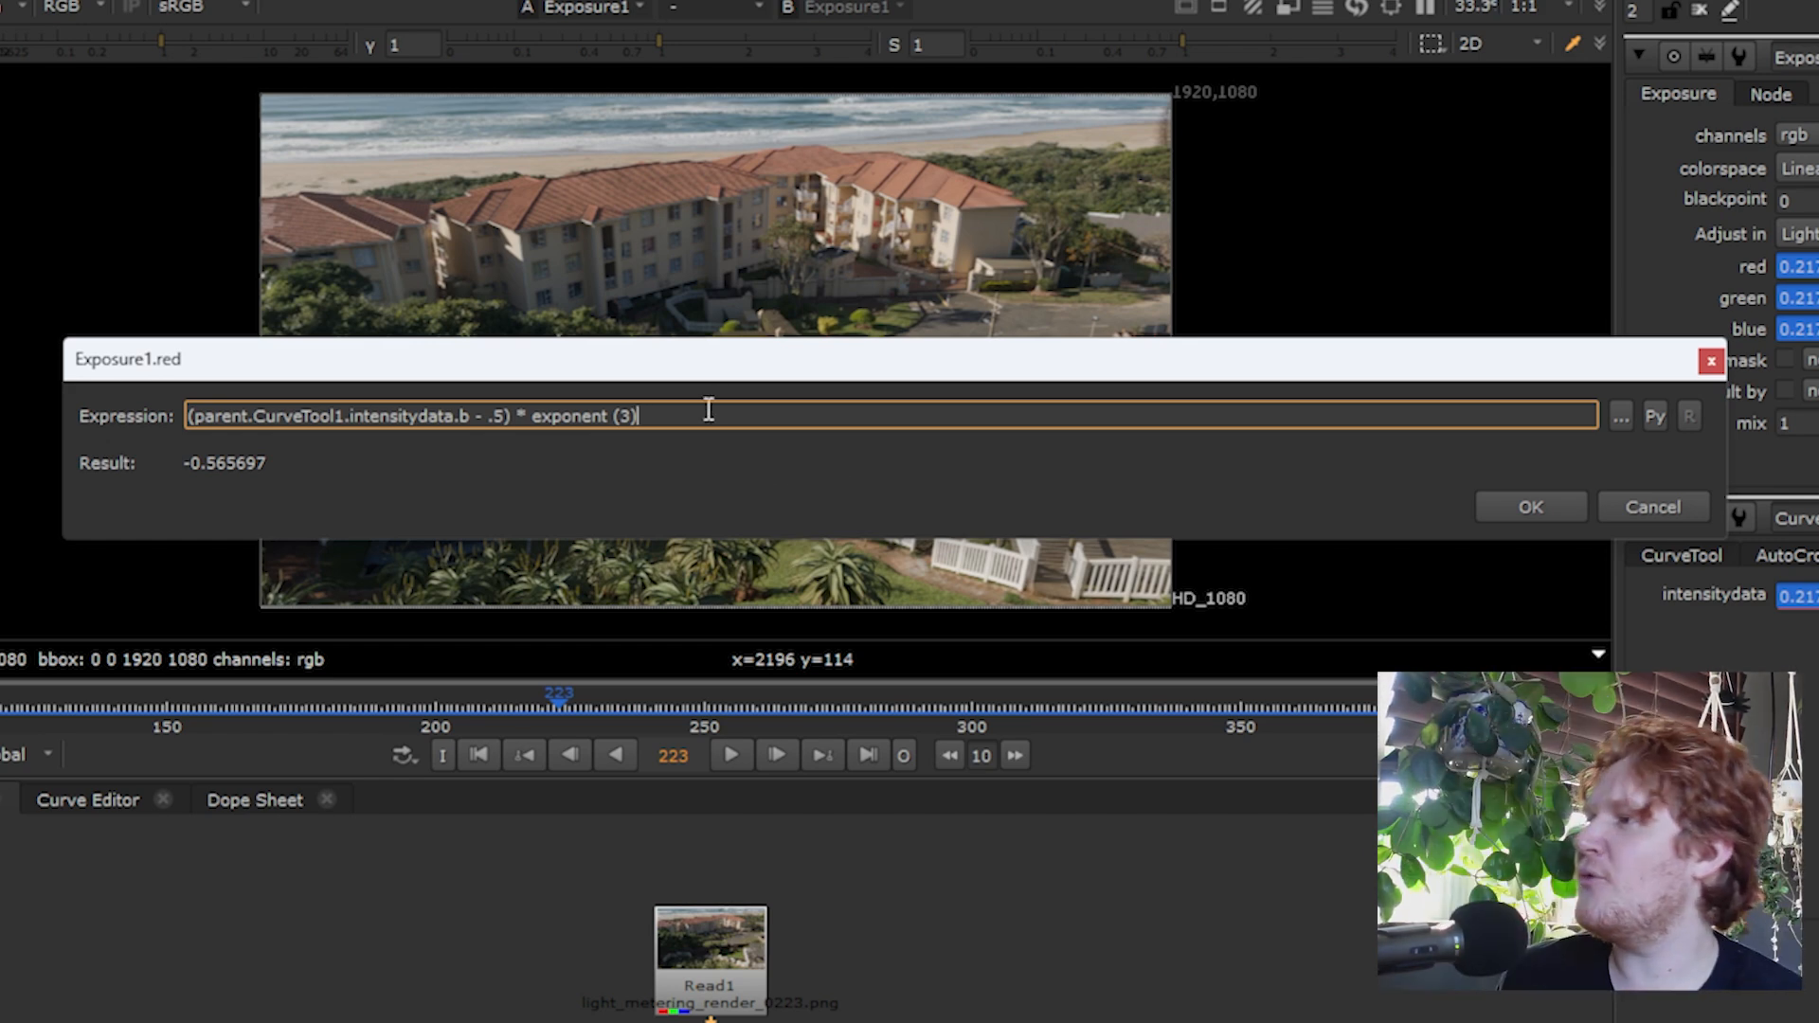
text(*)
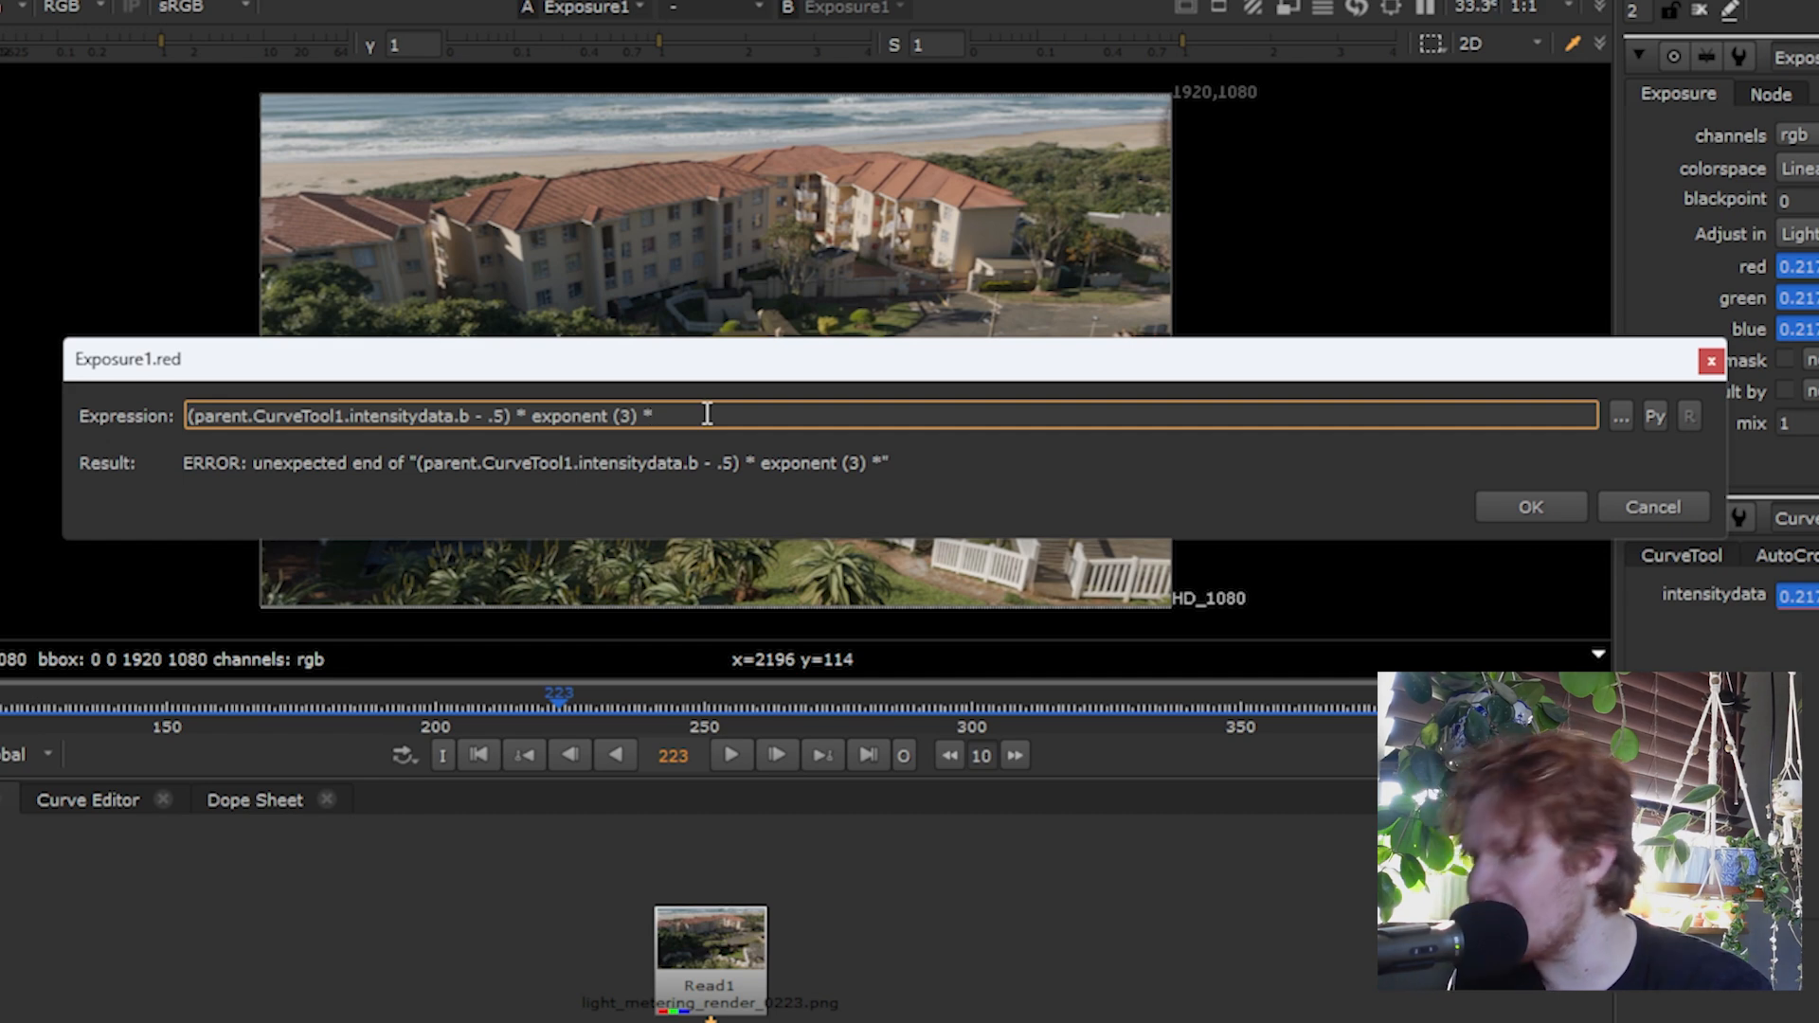
text( 15)
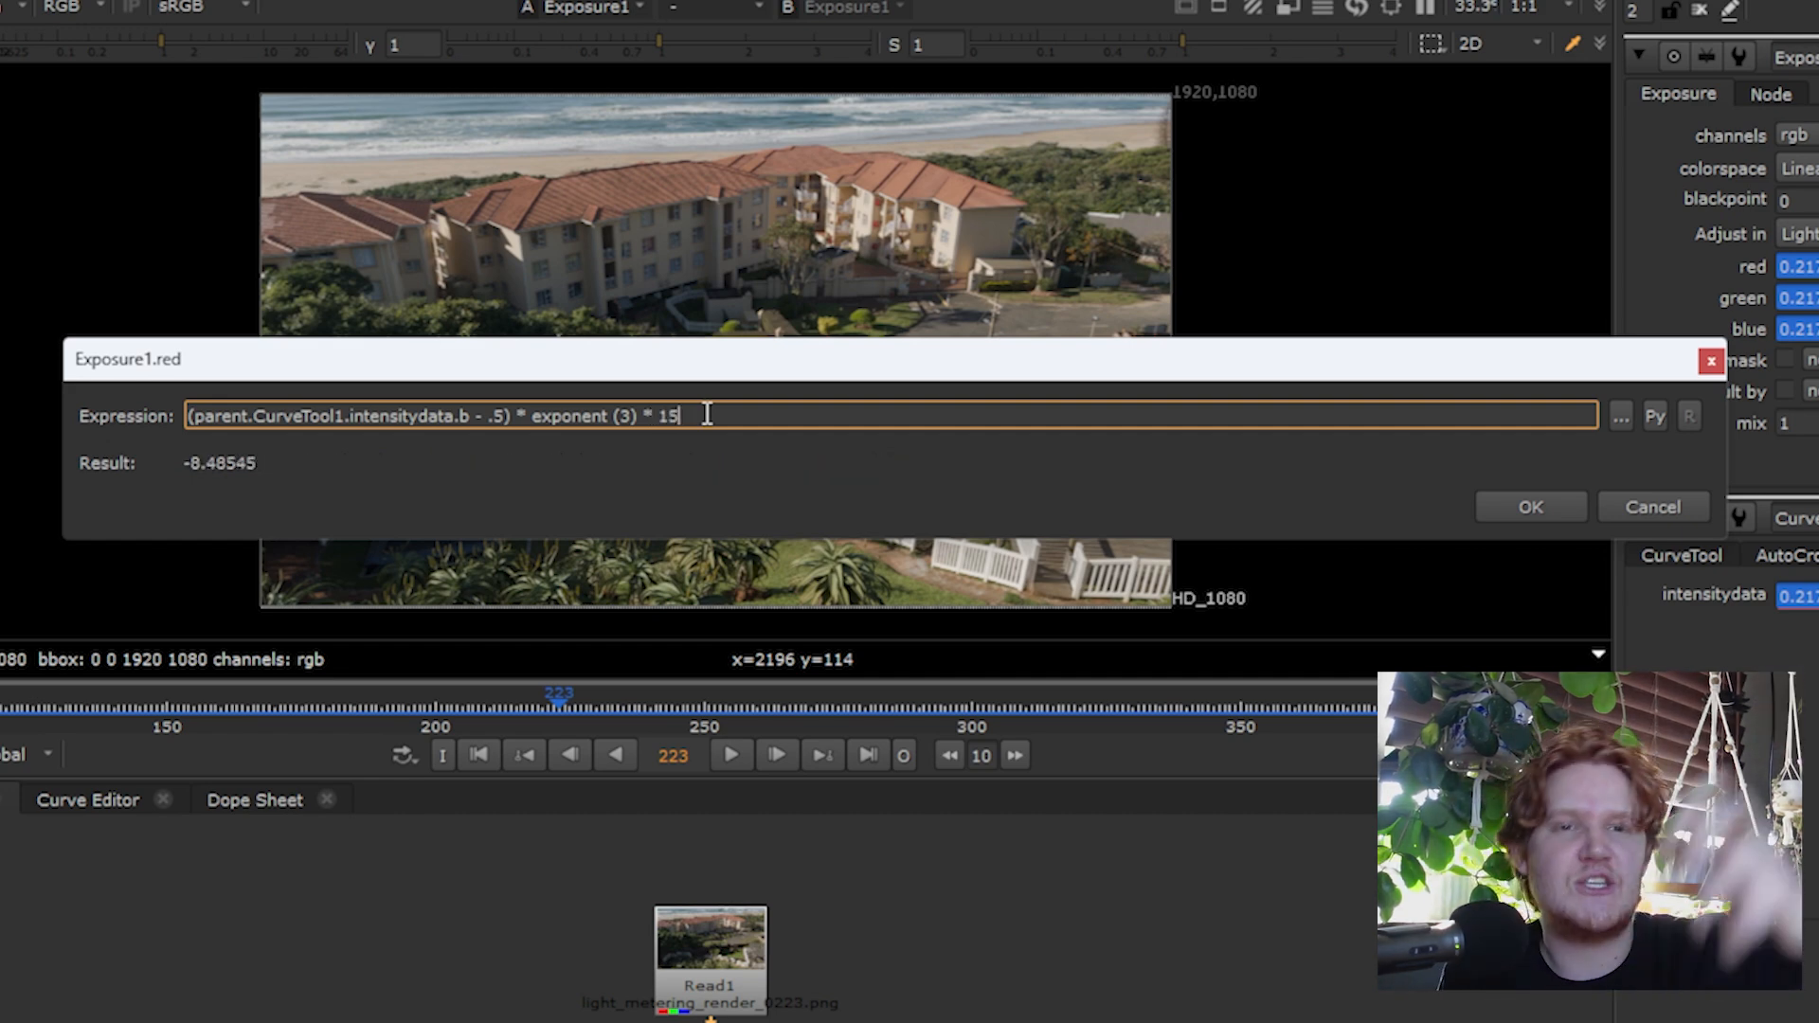
Step: Enclose the whole red expression in parentheses and negate it with a leading minus sign
text())
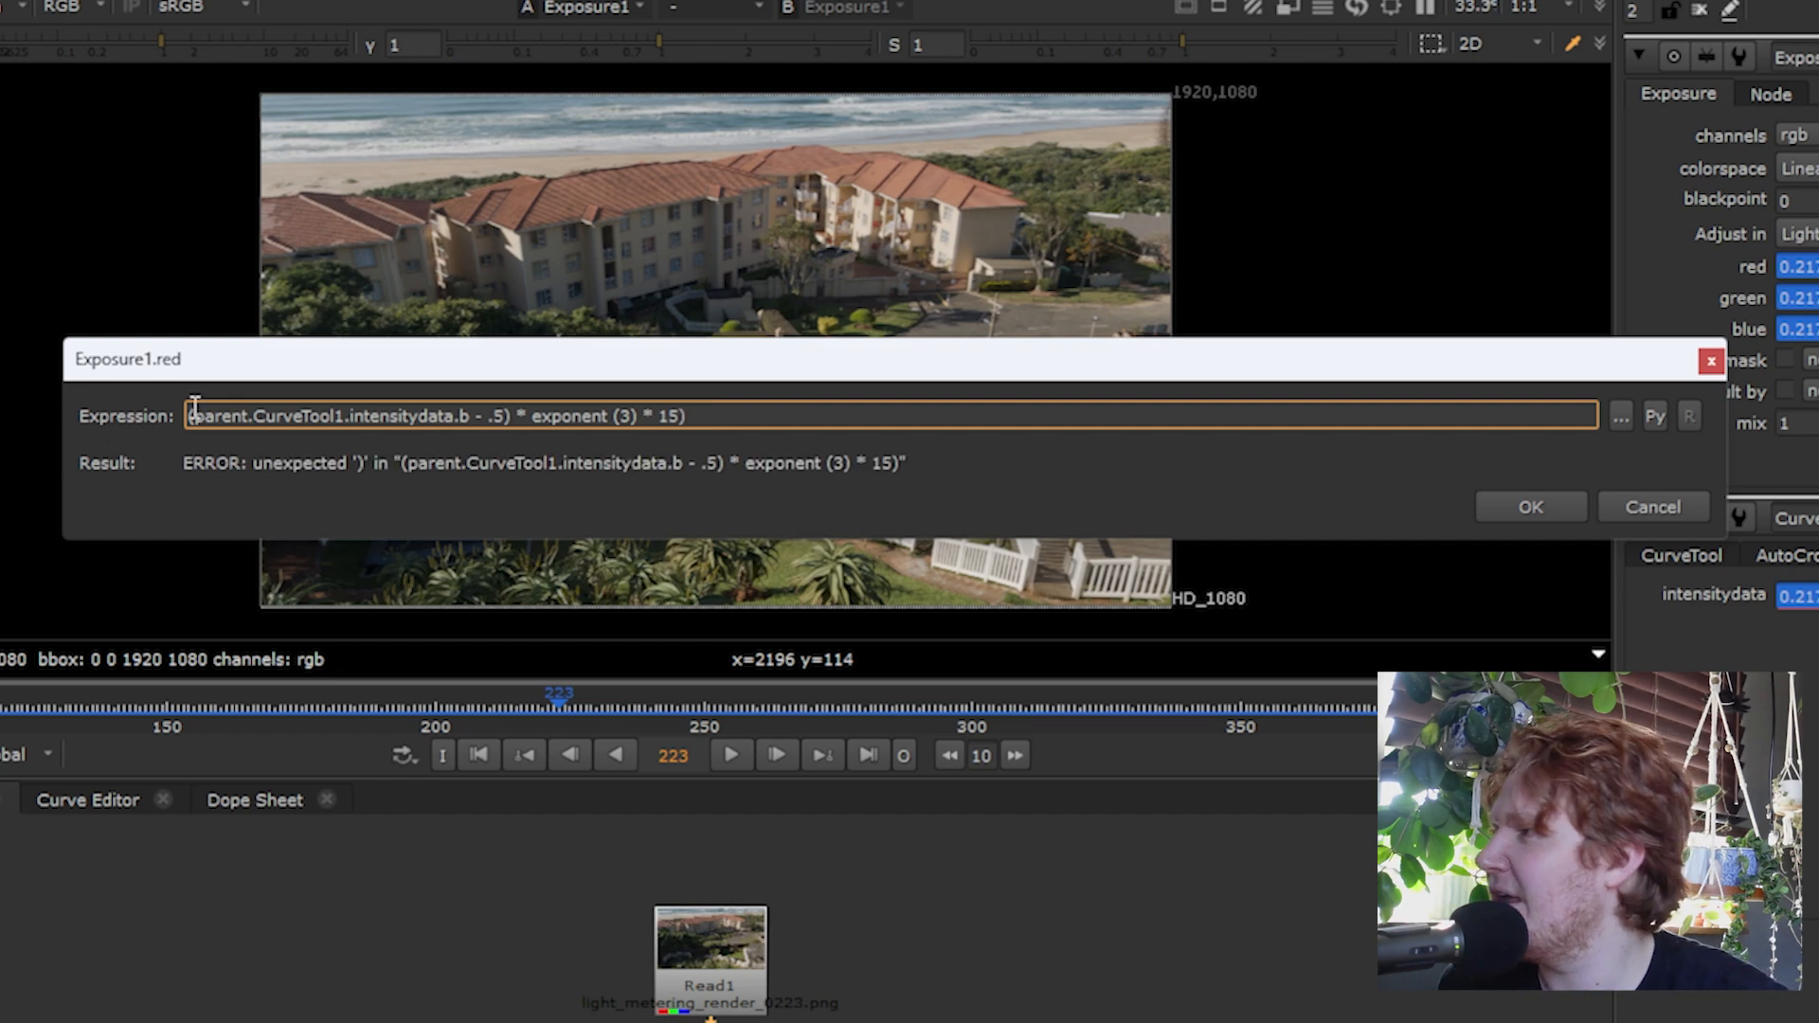
text(()
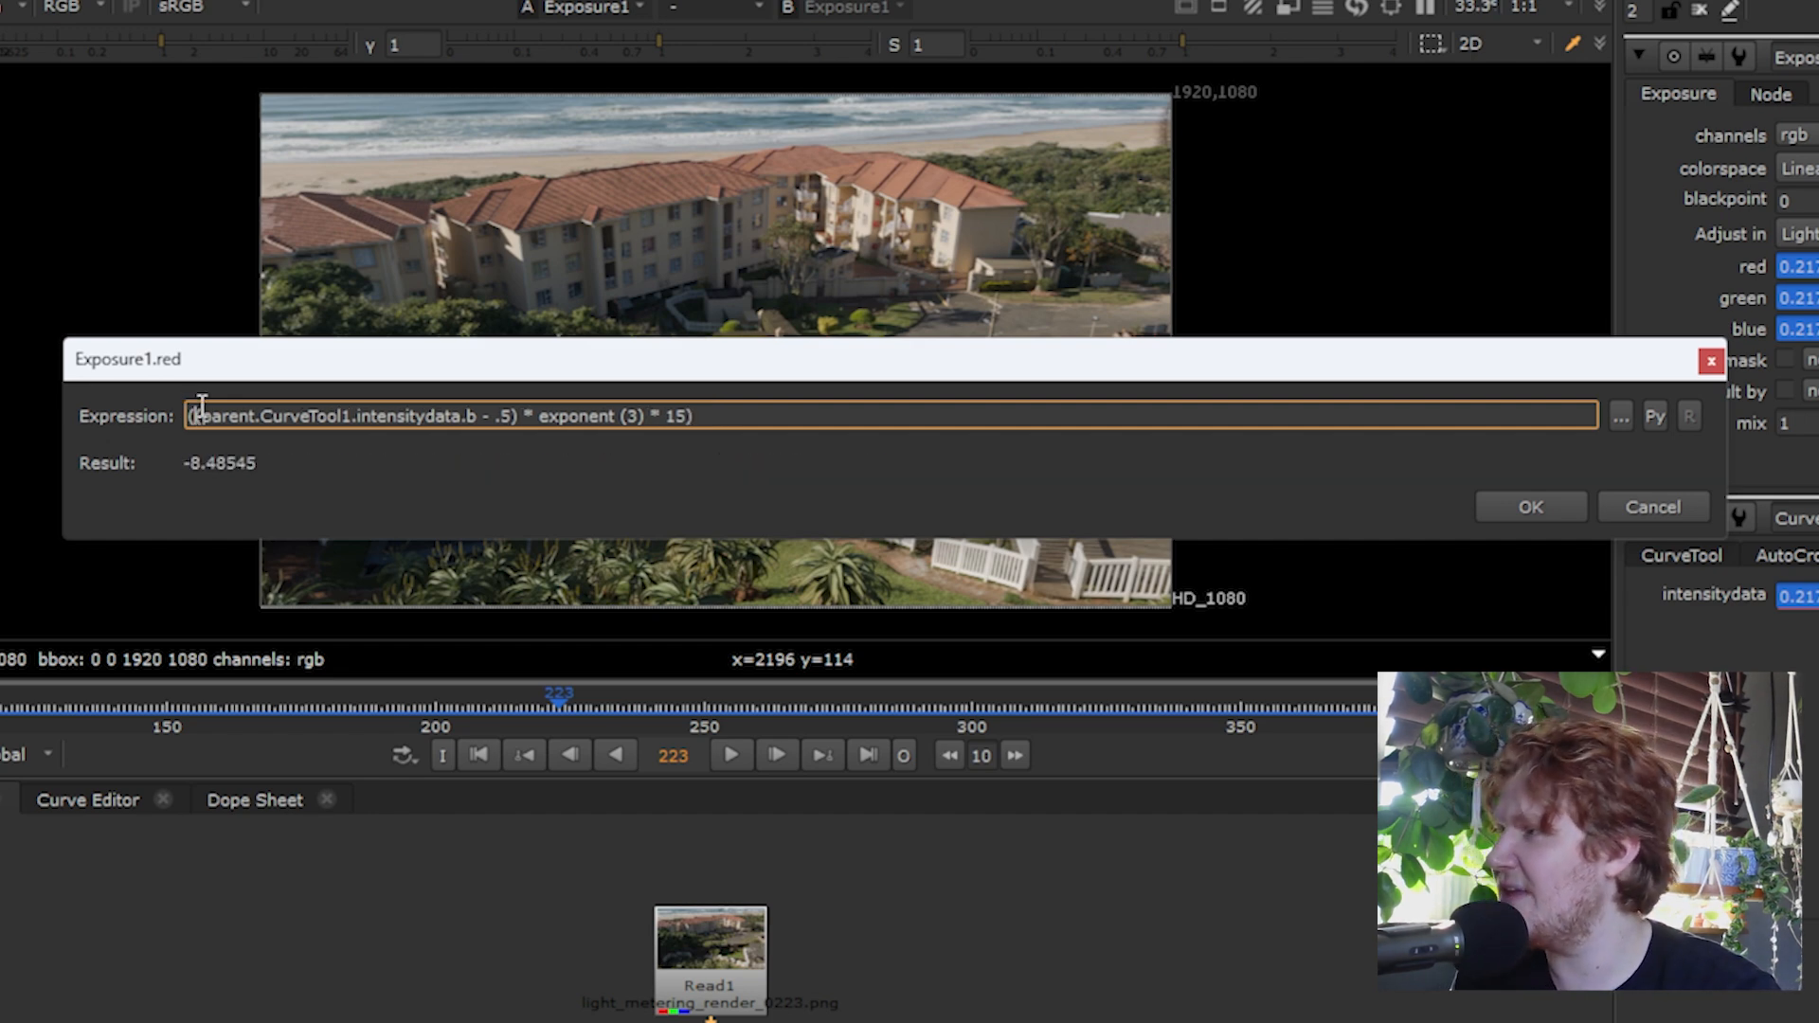
text(-)
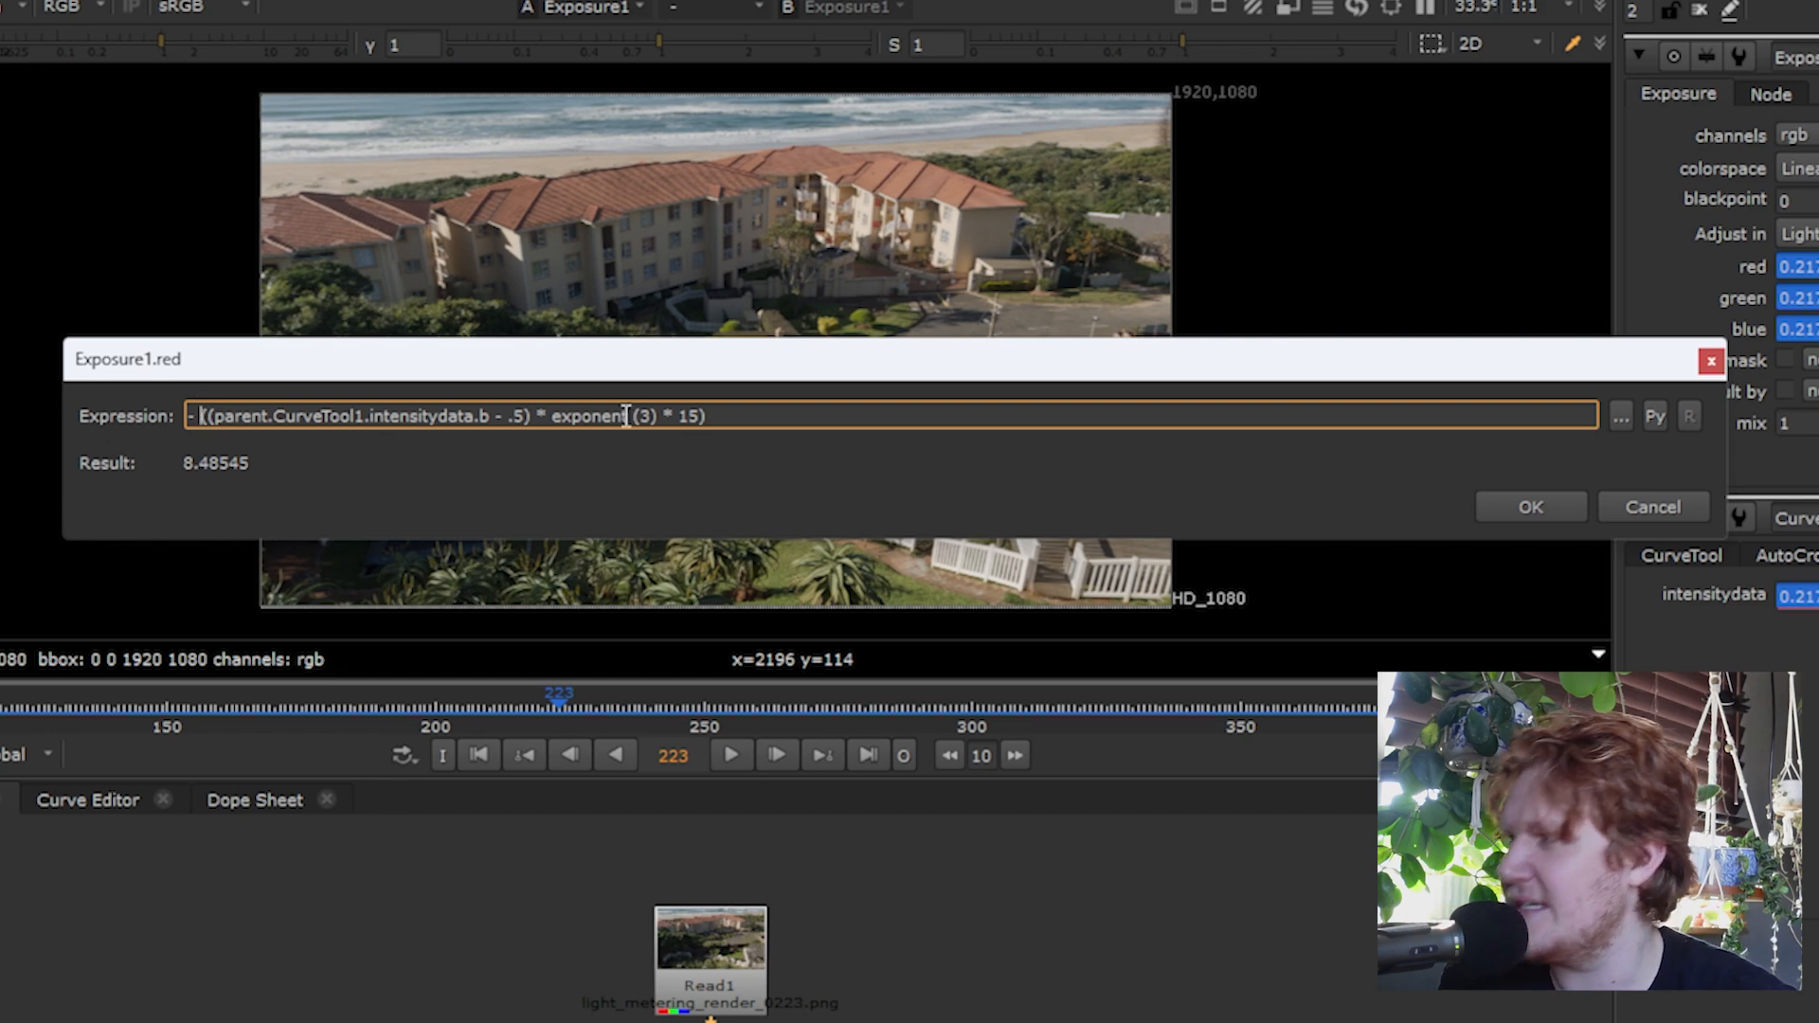
click(764, 416)
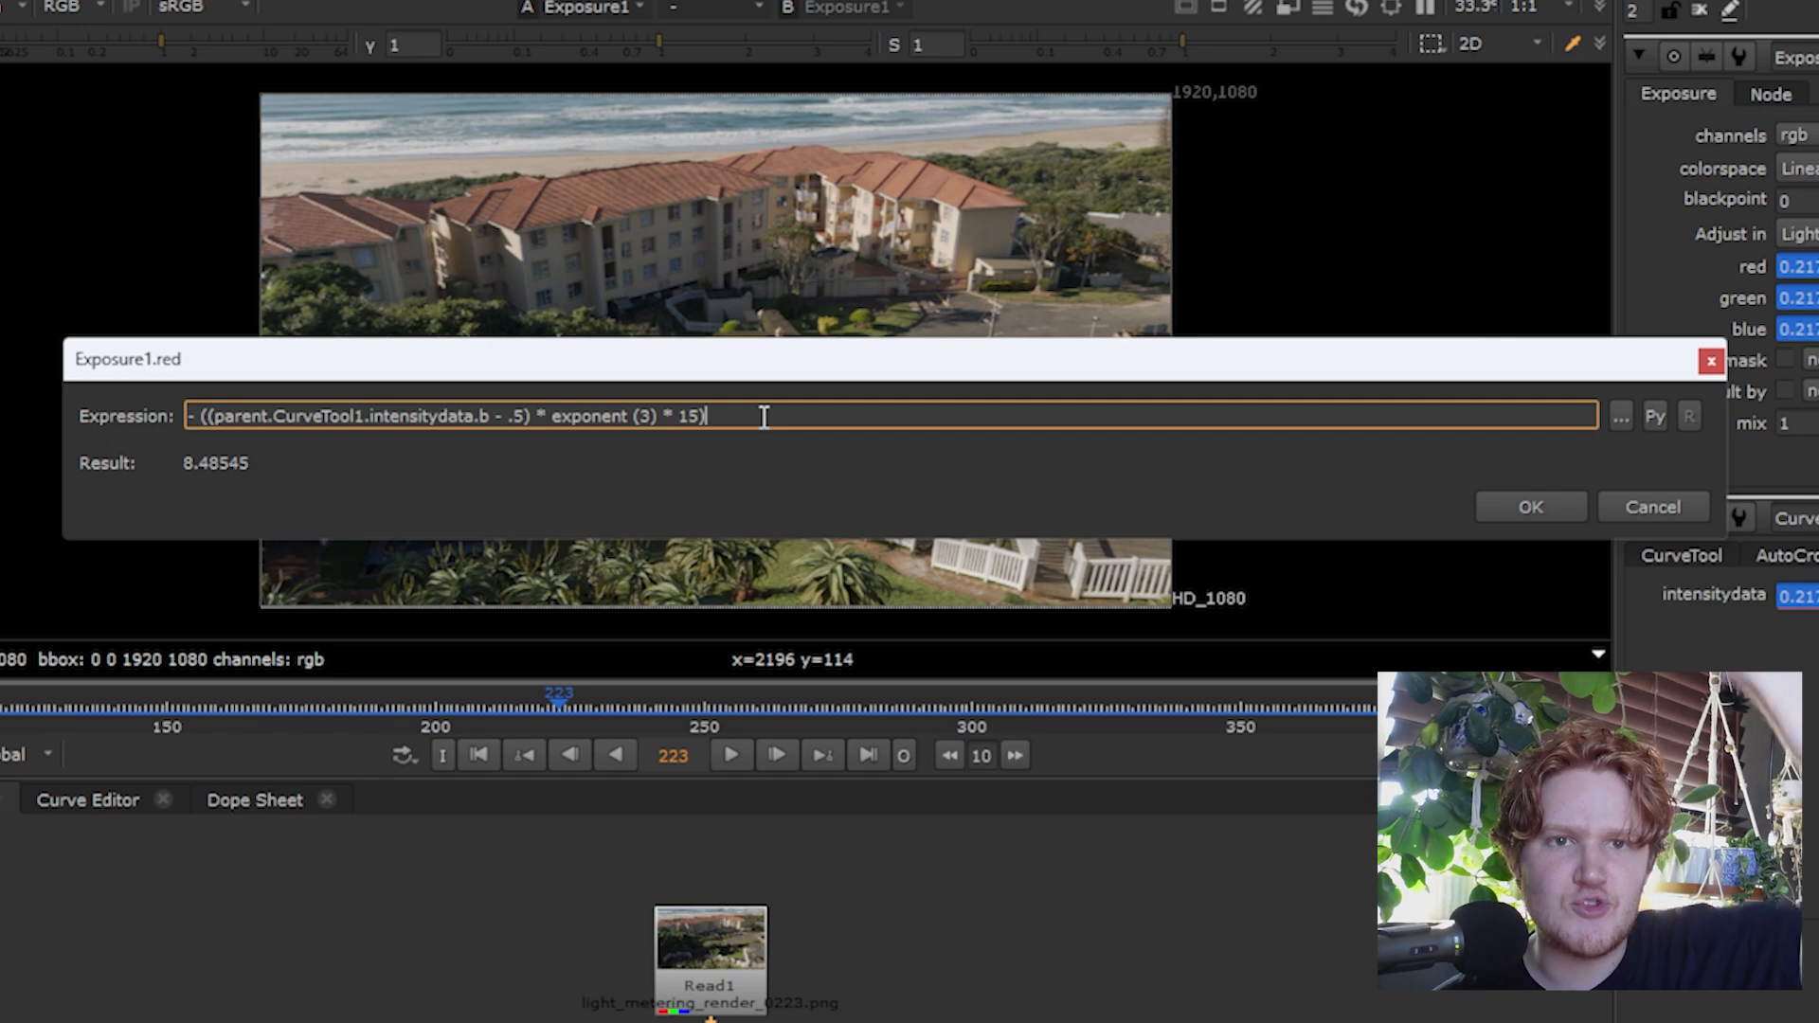
Step: Wrap the negated red expression in a clamp function with limits of -15 and 15
key(Home)
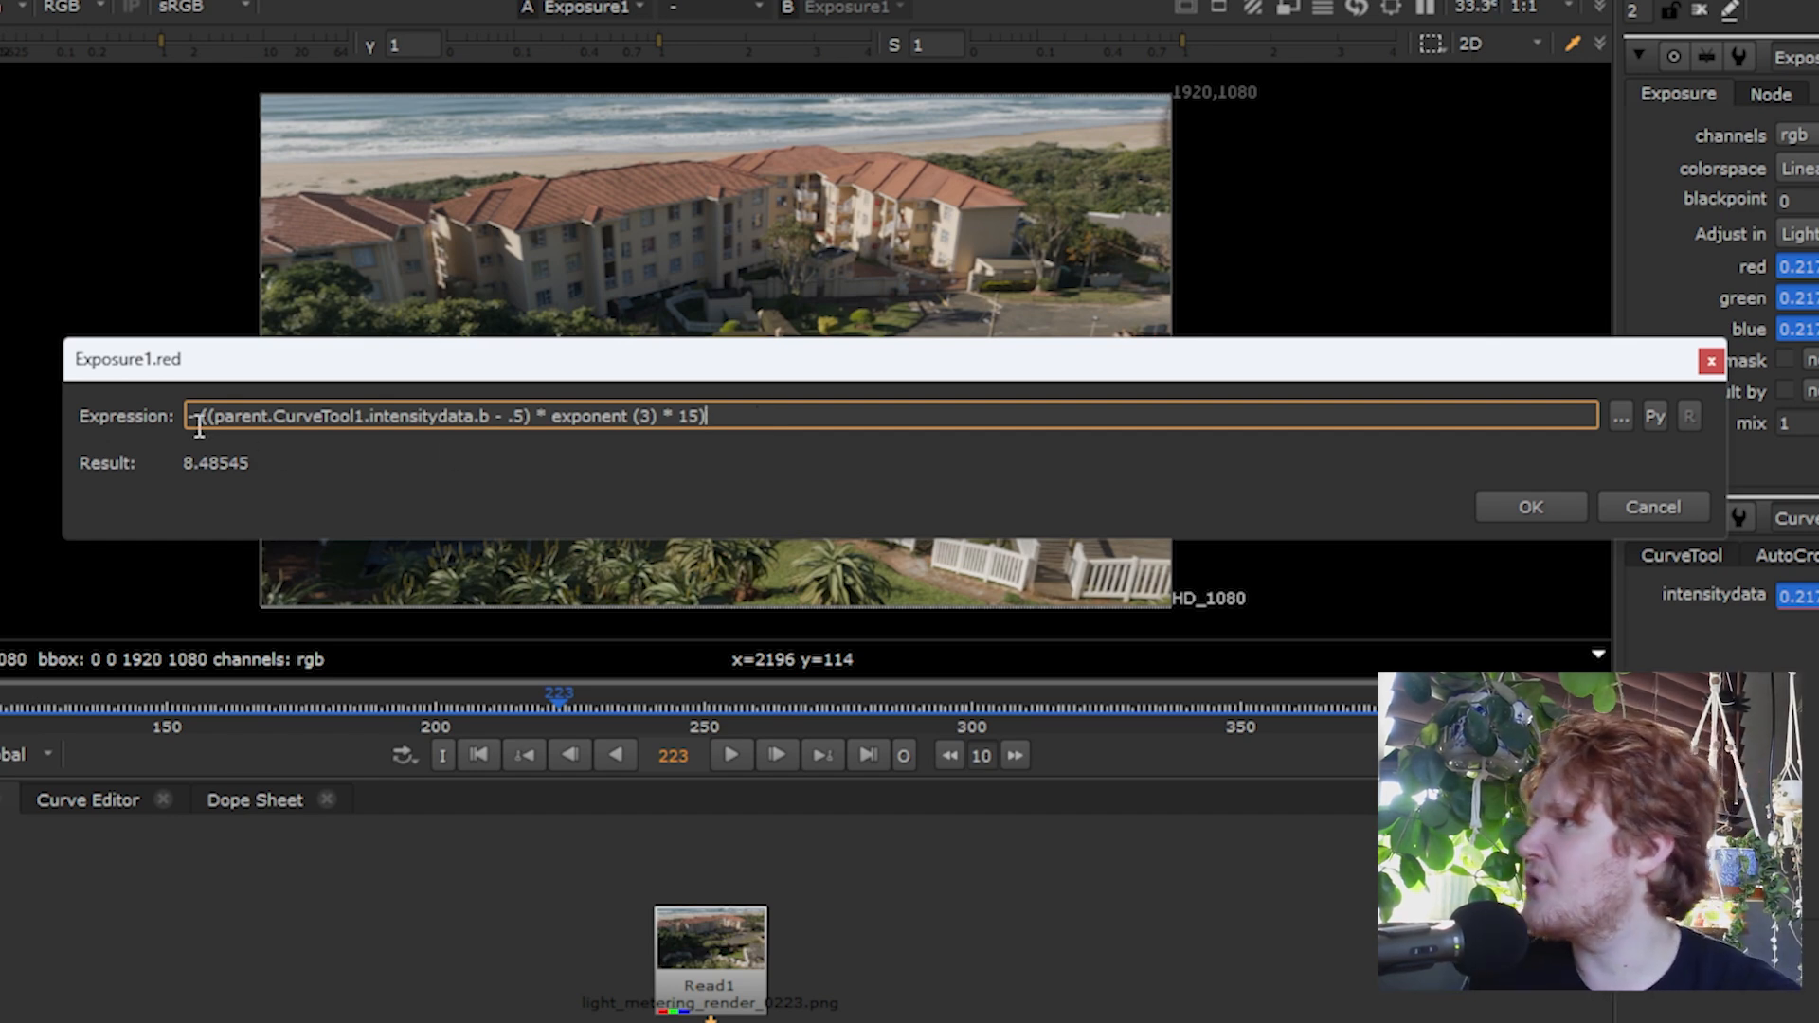
text(clamp )
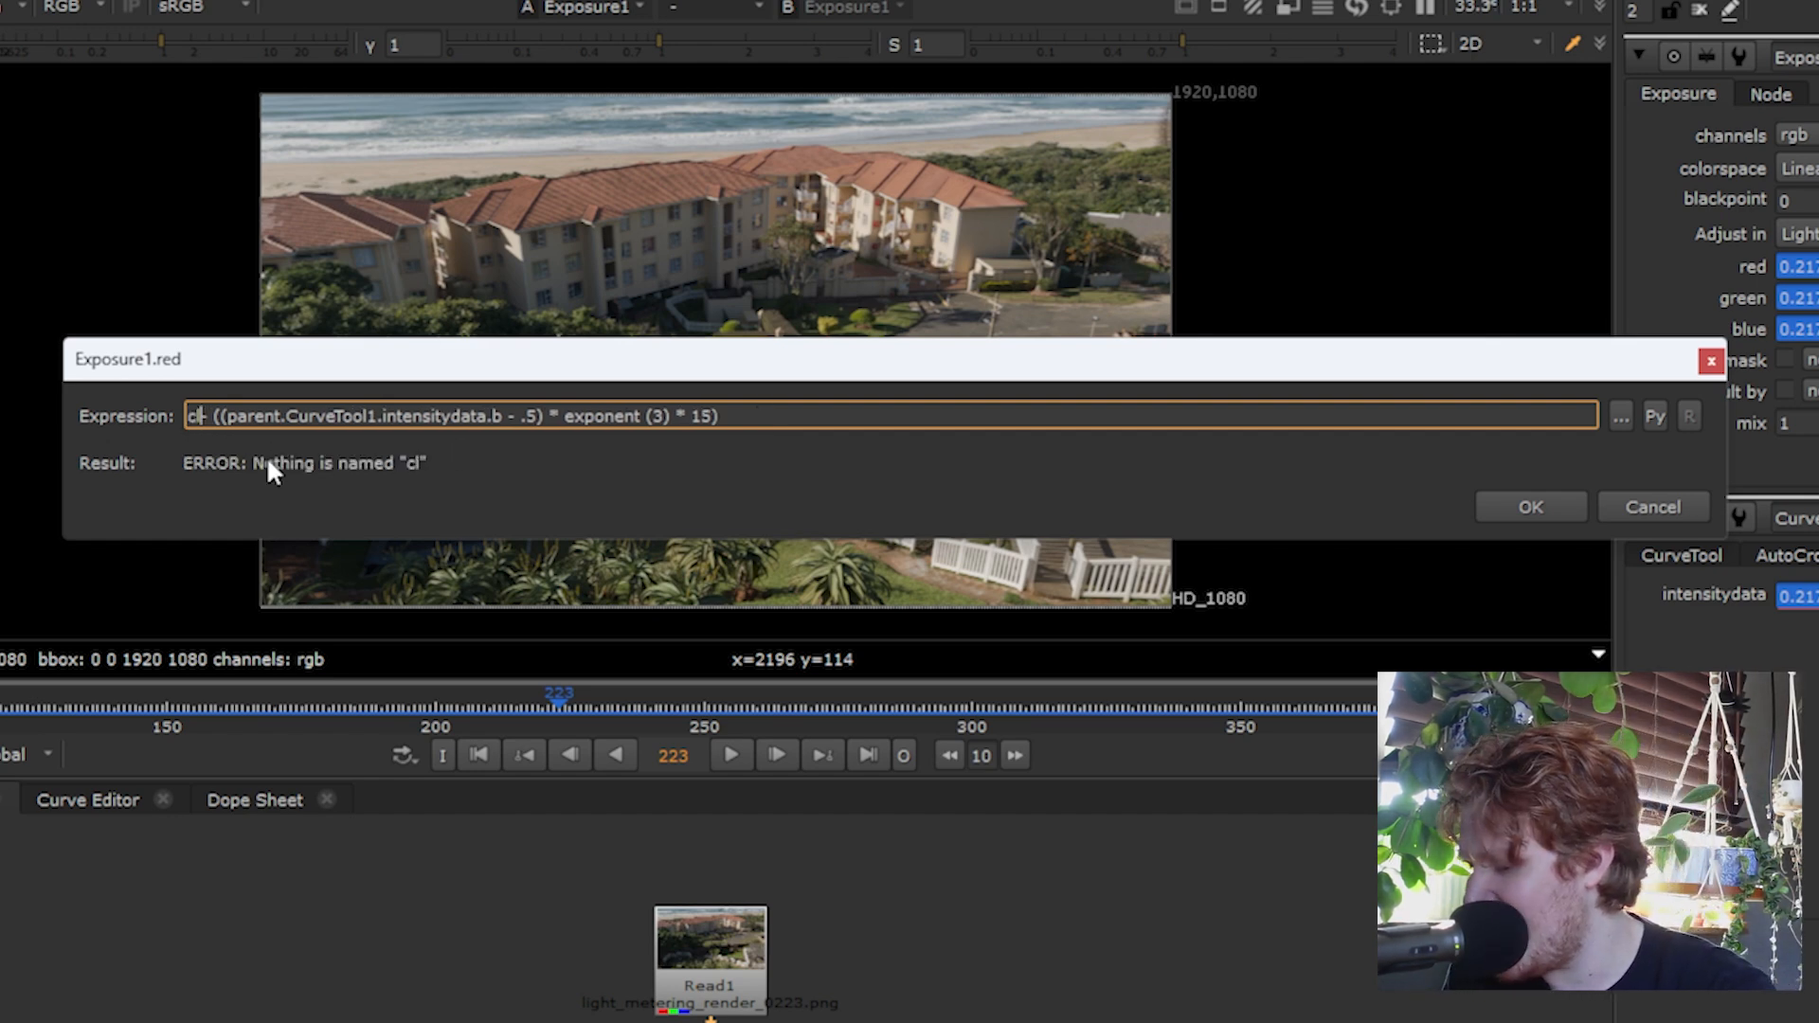
text((-)
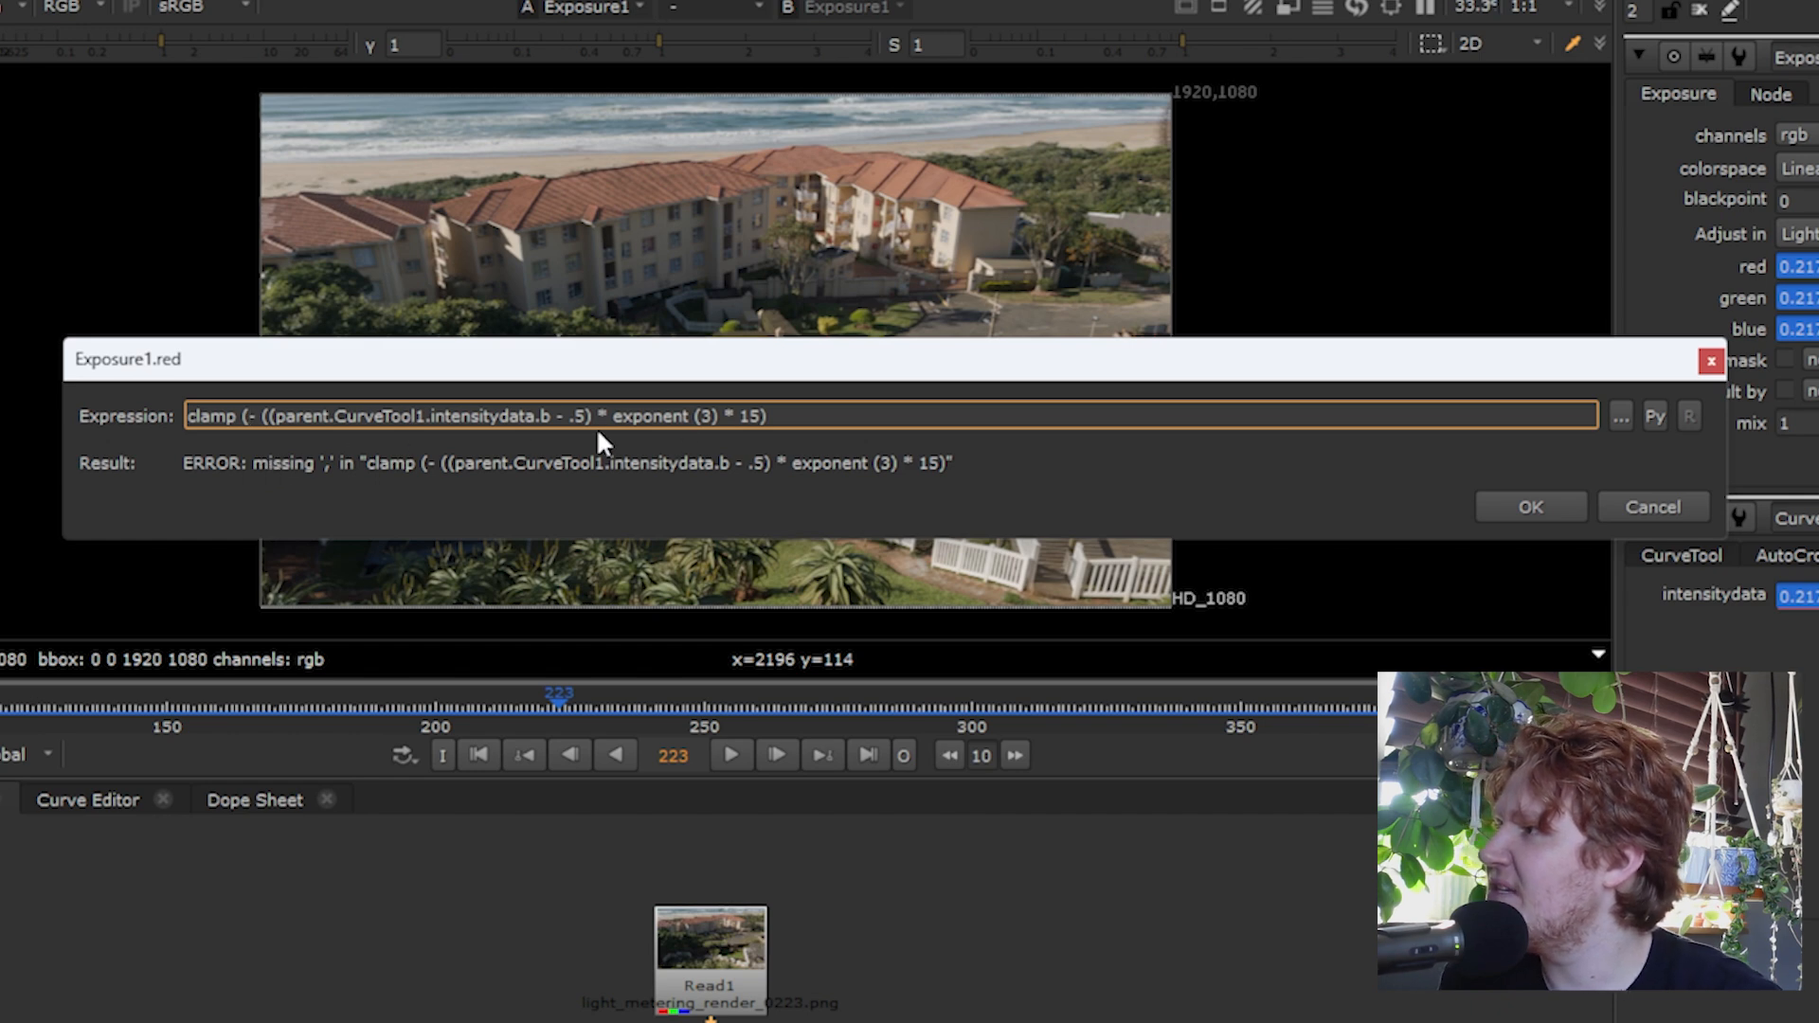
key(Left)
text((3))
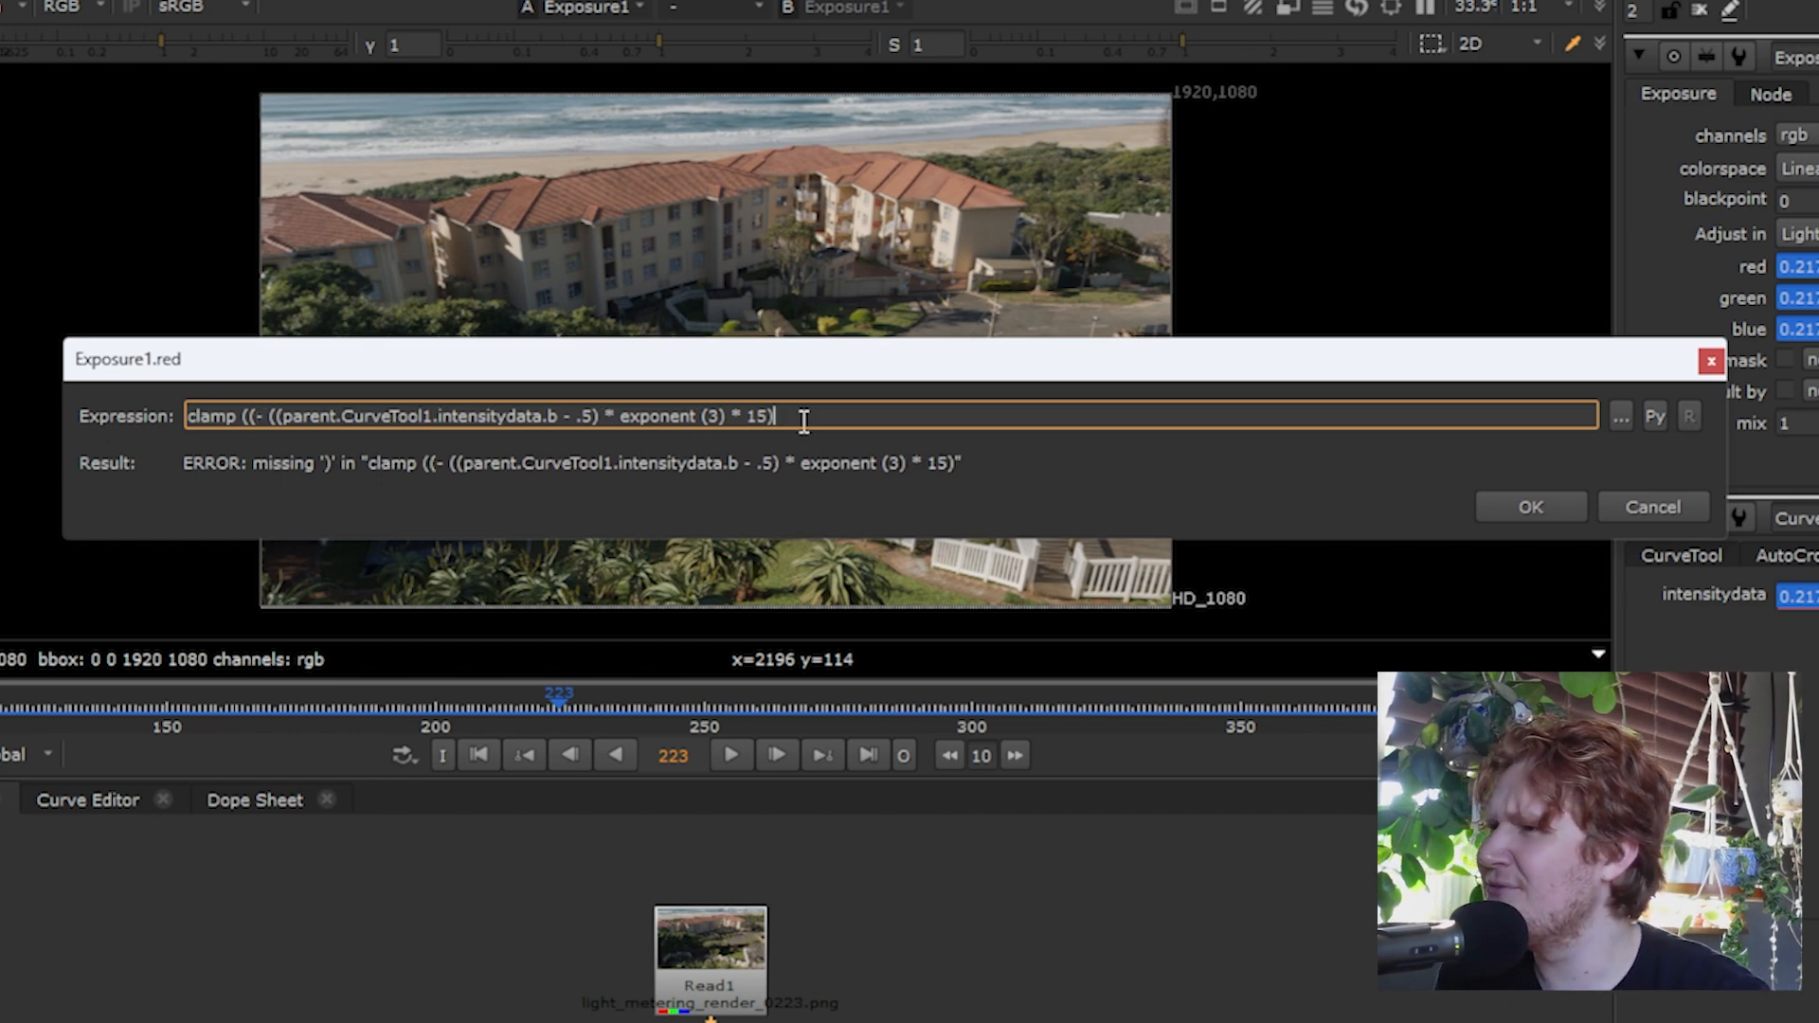
text( * 15) , )
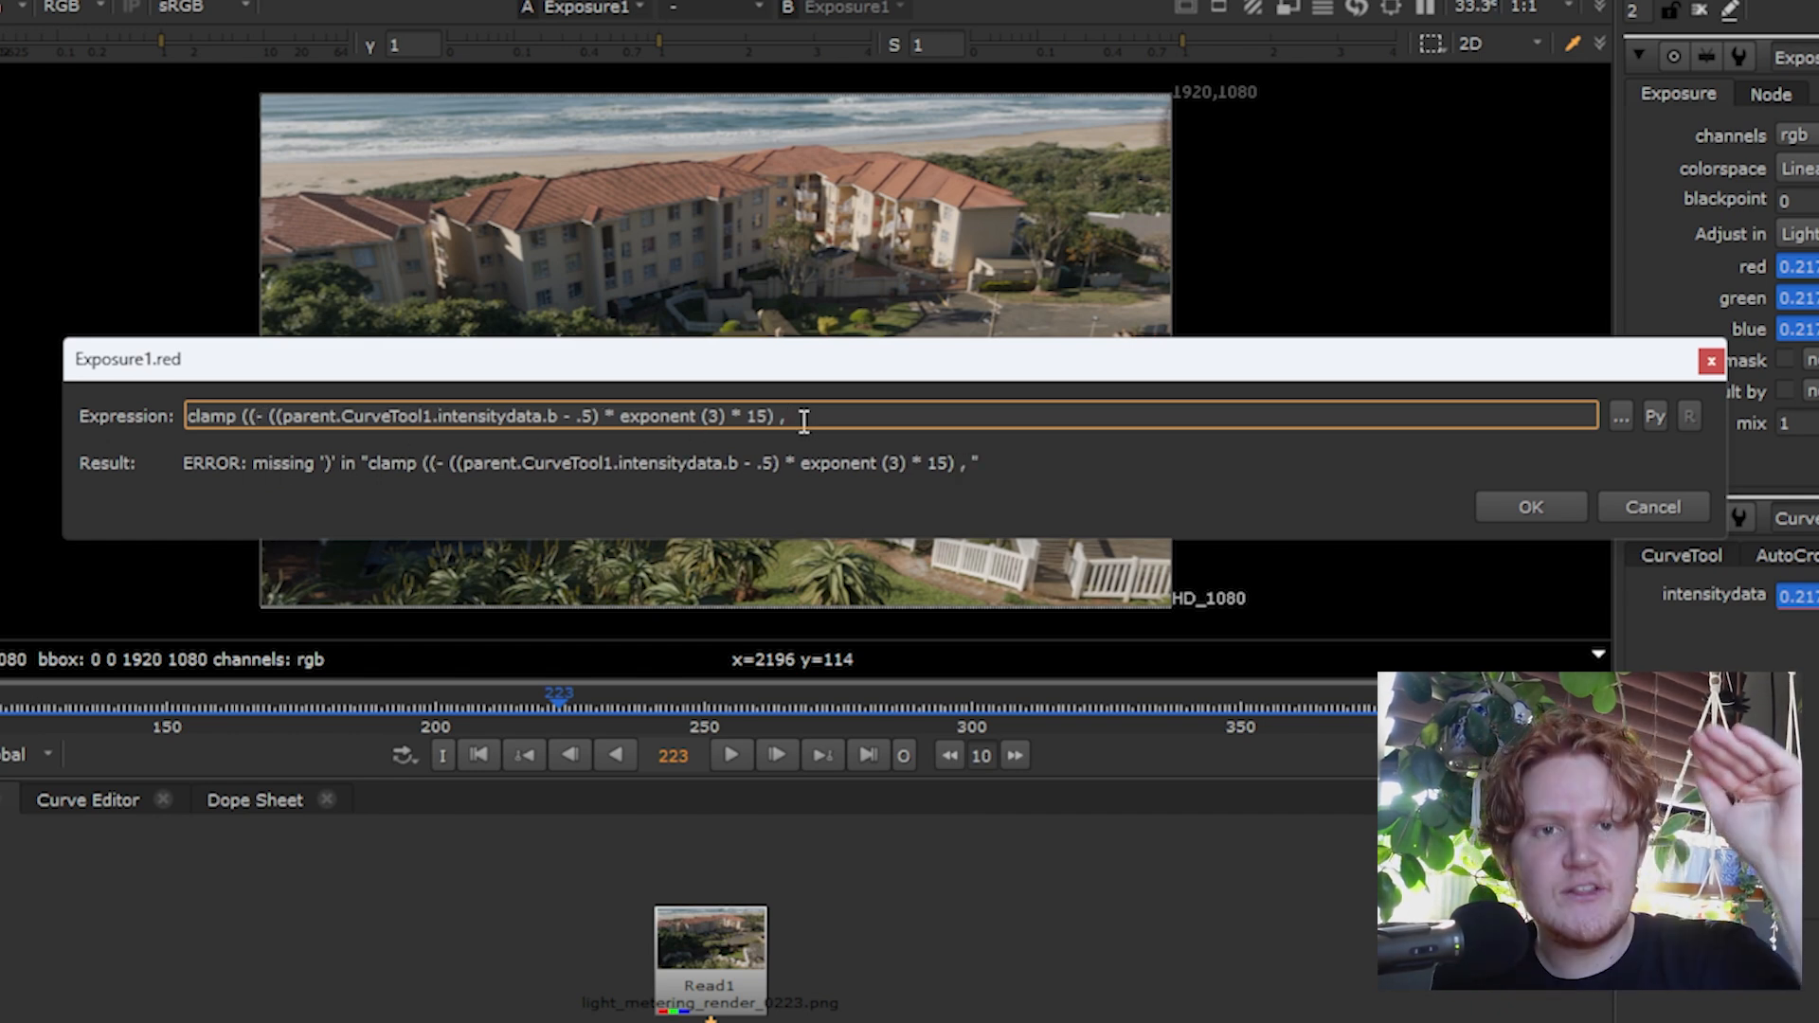
text(-15)
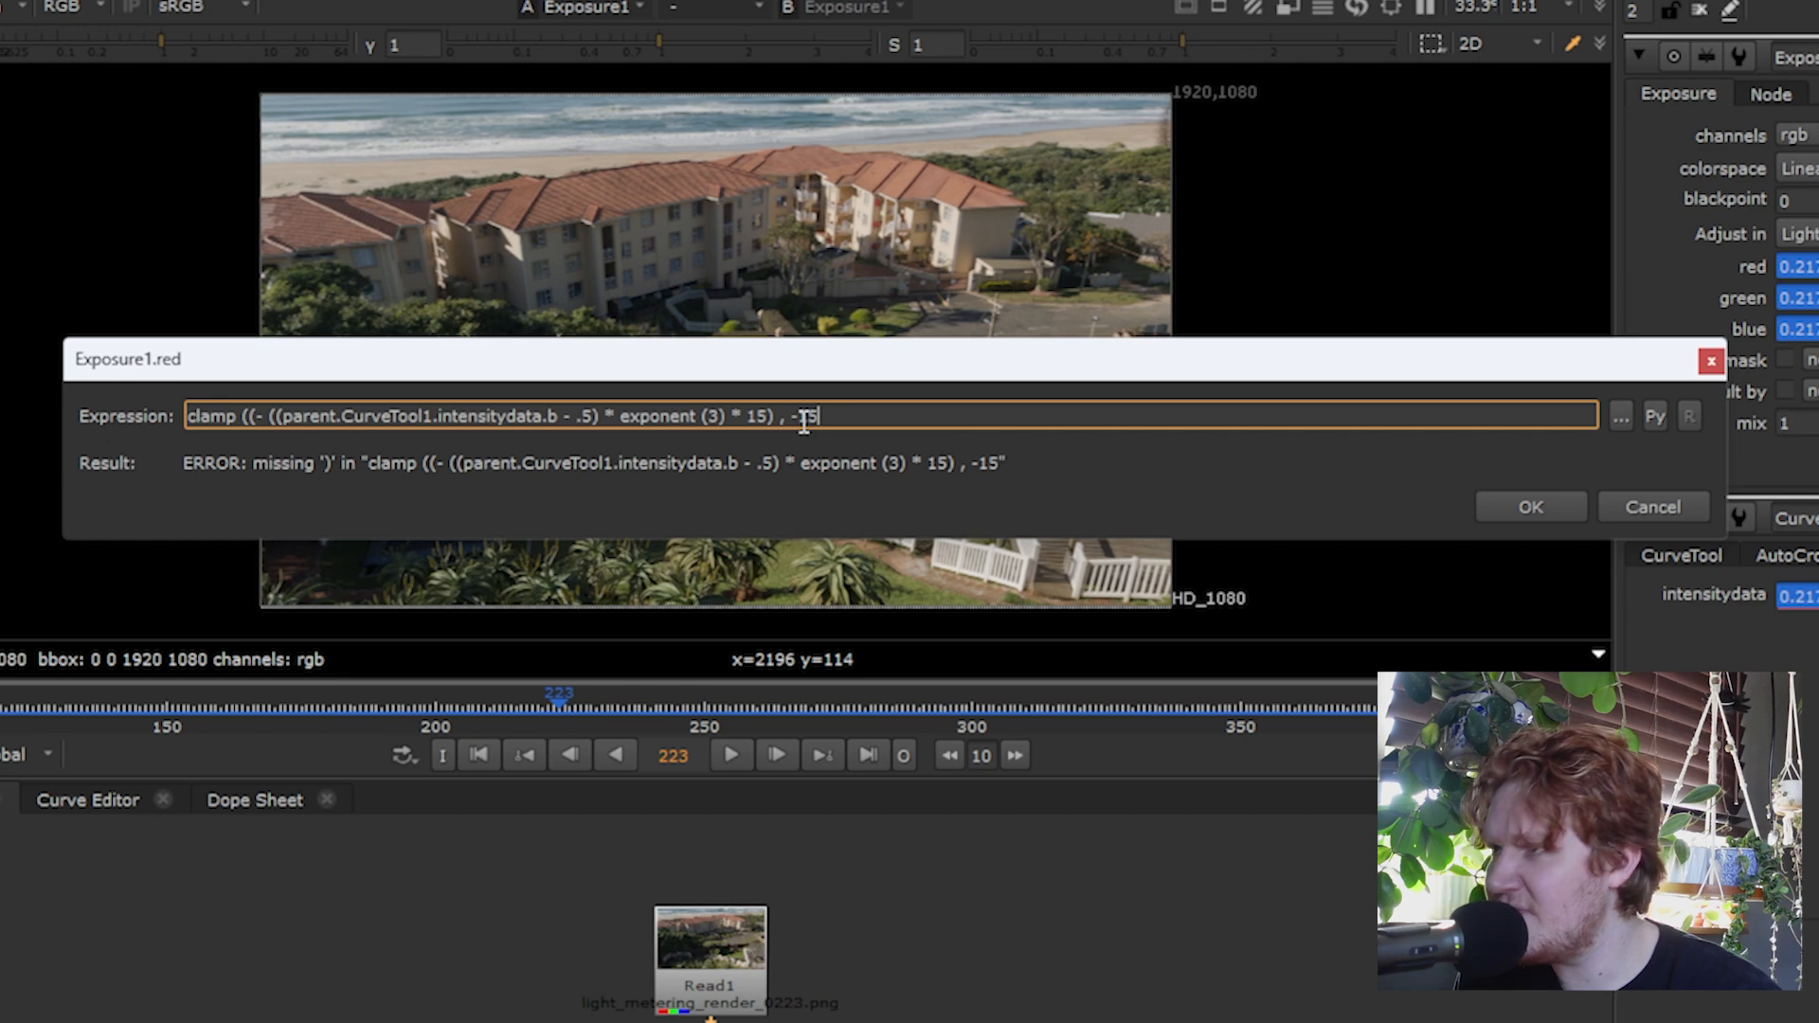
text( , 15 ))
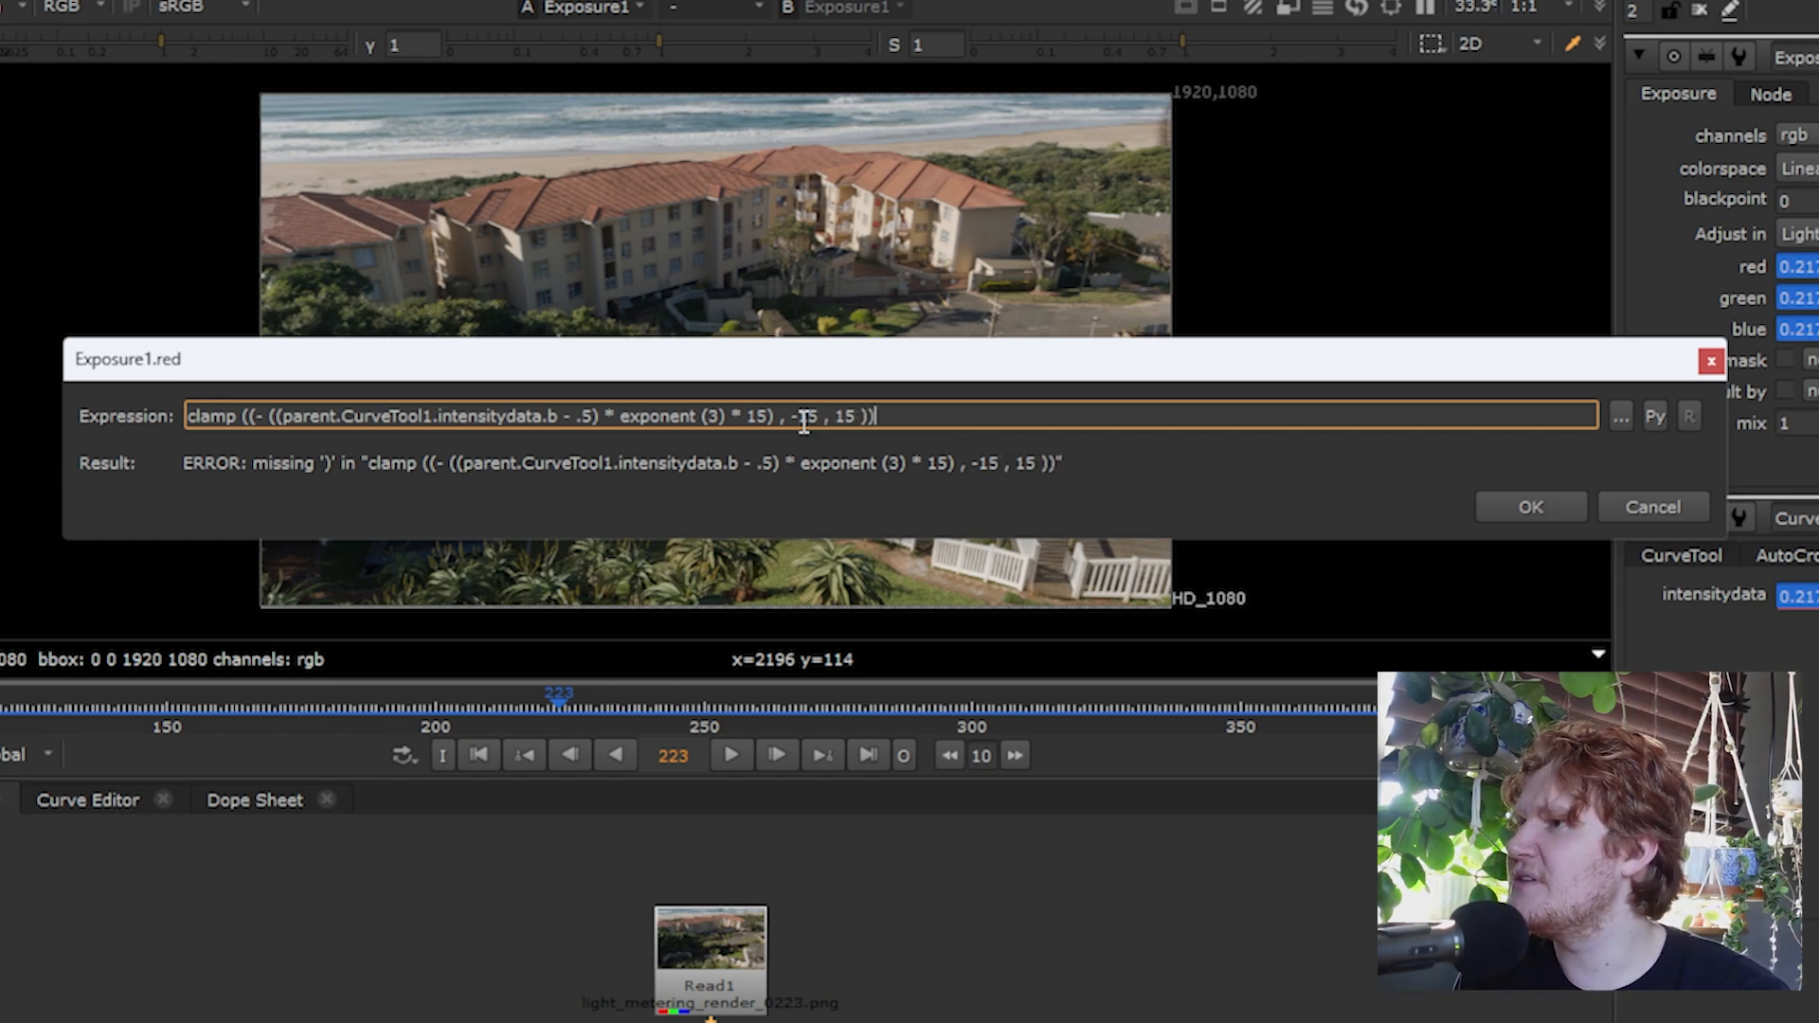
Step: Balance the parentheses so the red expression reads clamp ((- ((parent.CurveTool1.intensitydata.b - .5) * exponent (3)) * 15) , -15 , 15 )
click(731, 430)
text())
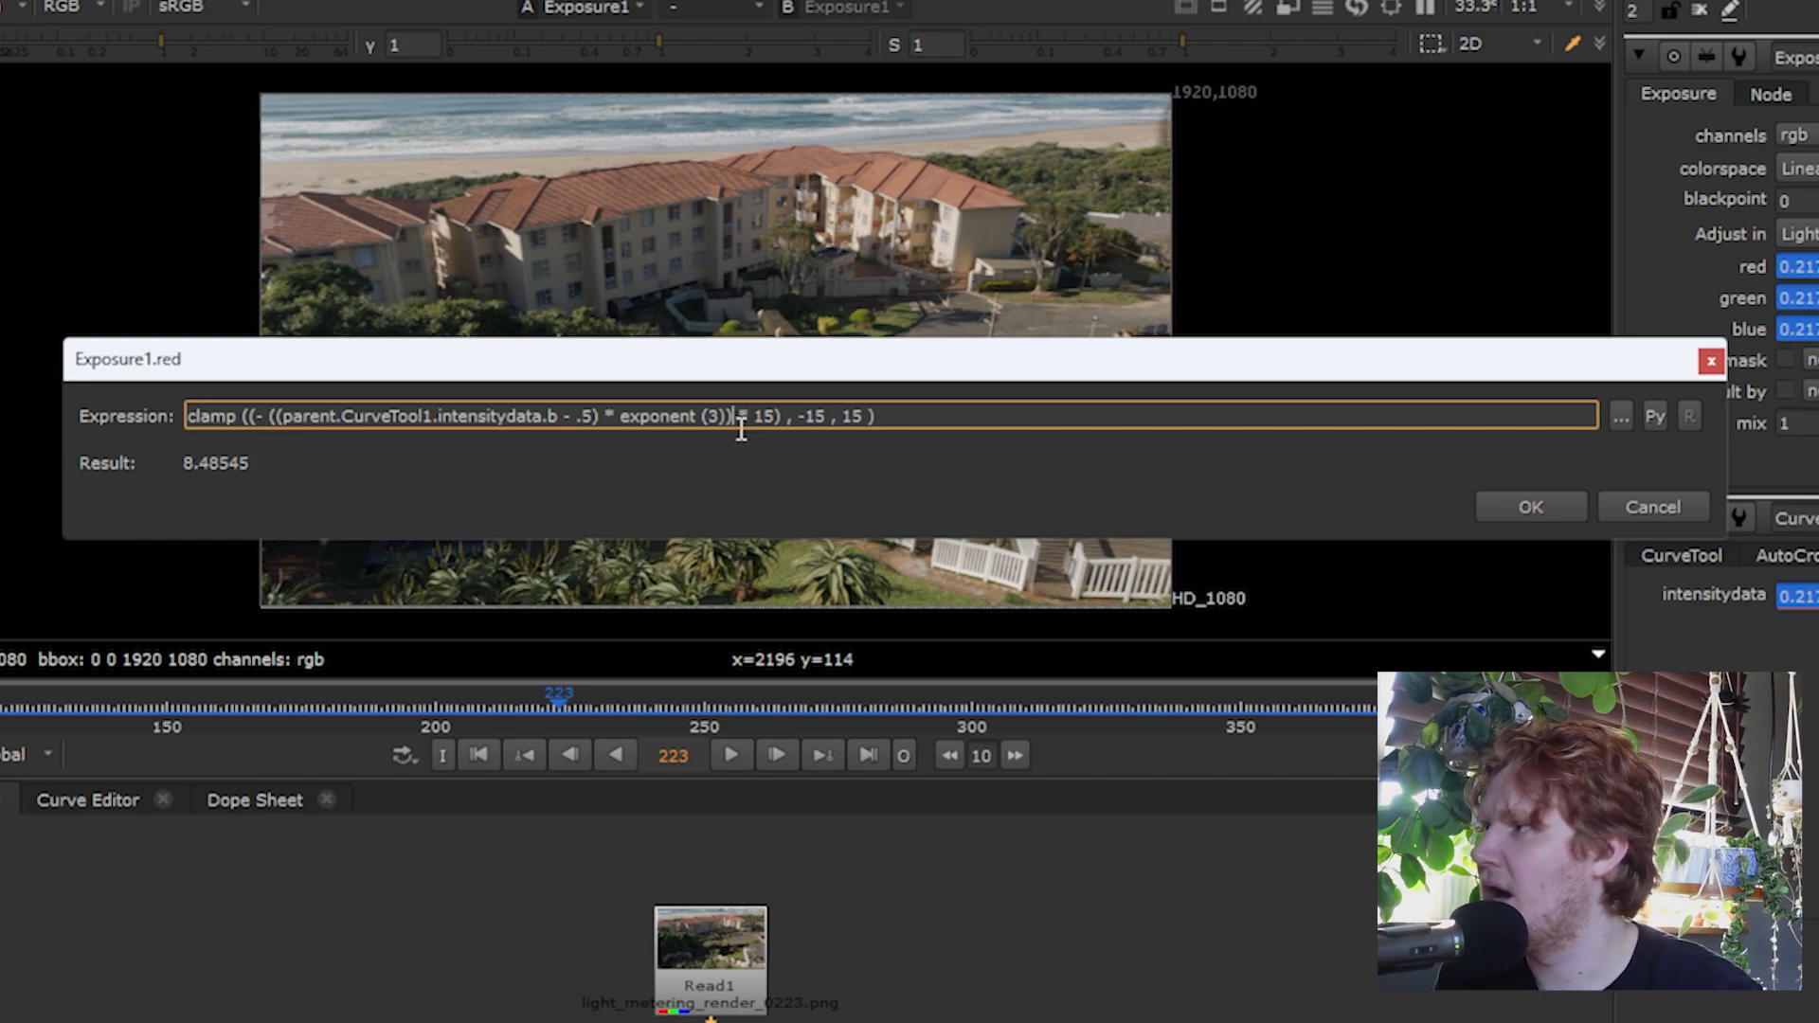
key(BackSpace)
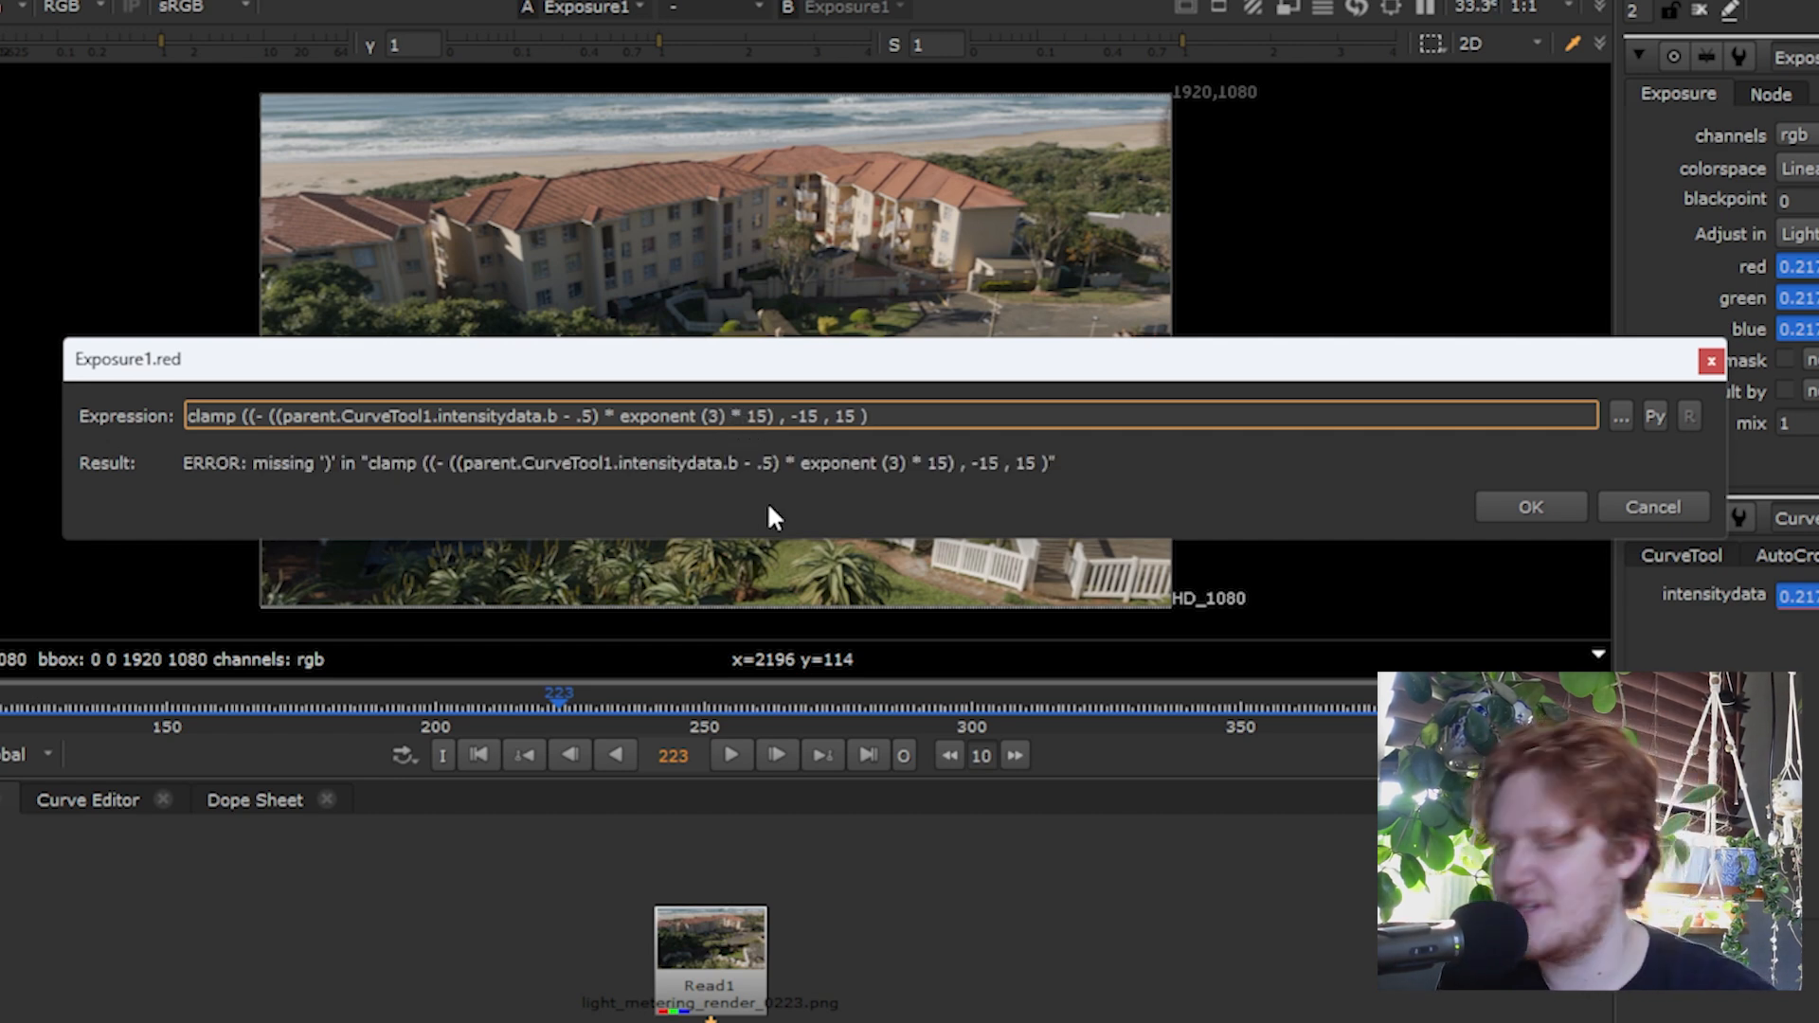
text())
key(ctrl+a)
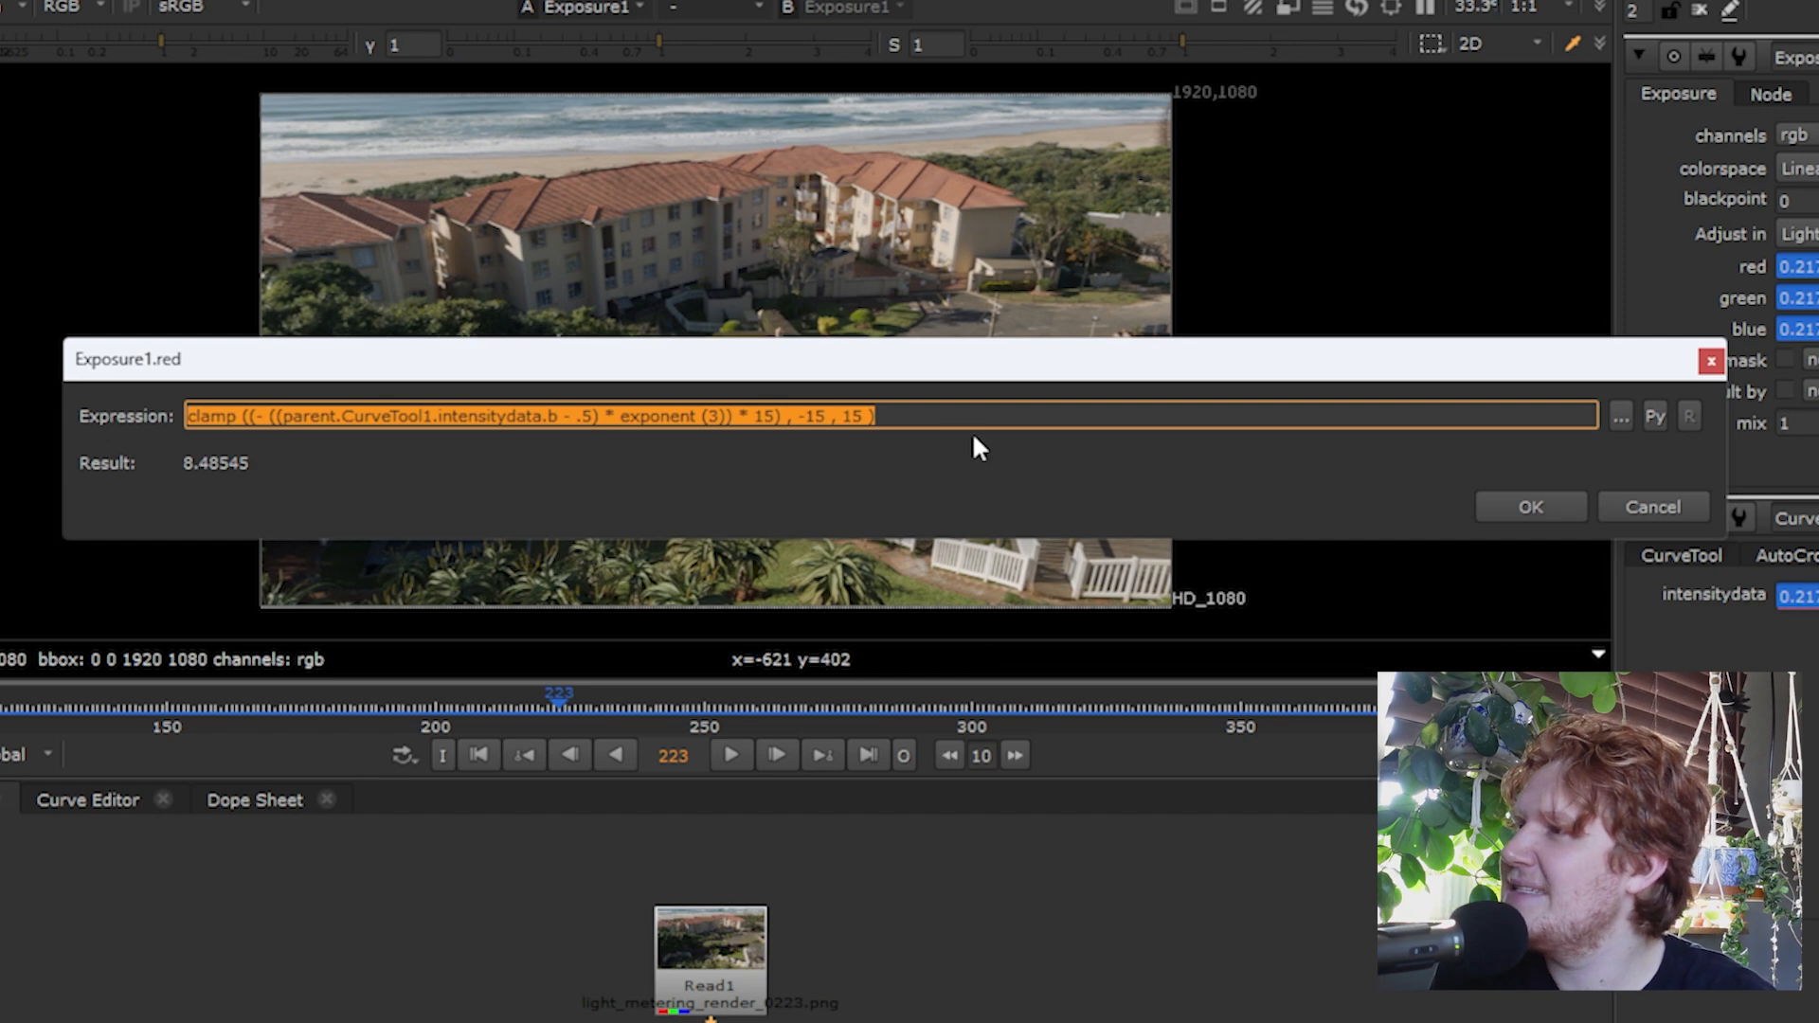
click(960, 417)
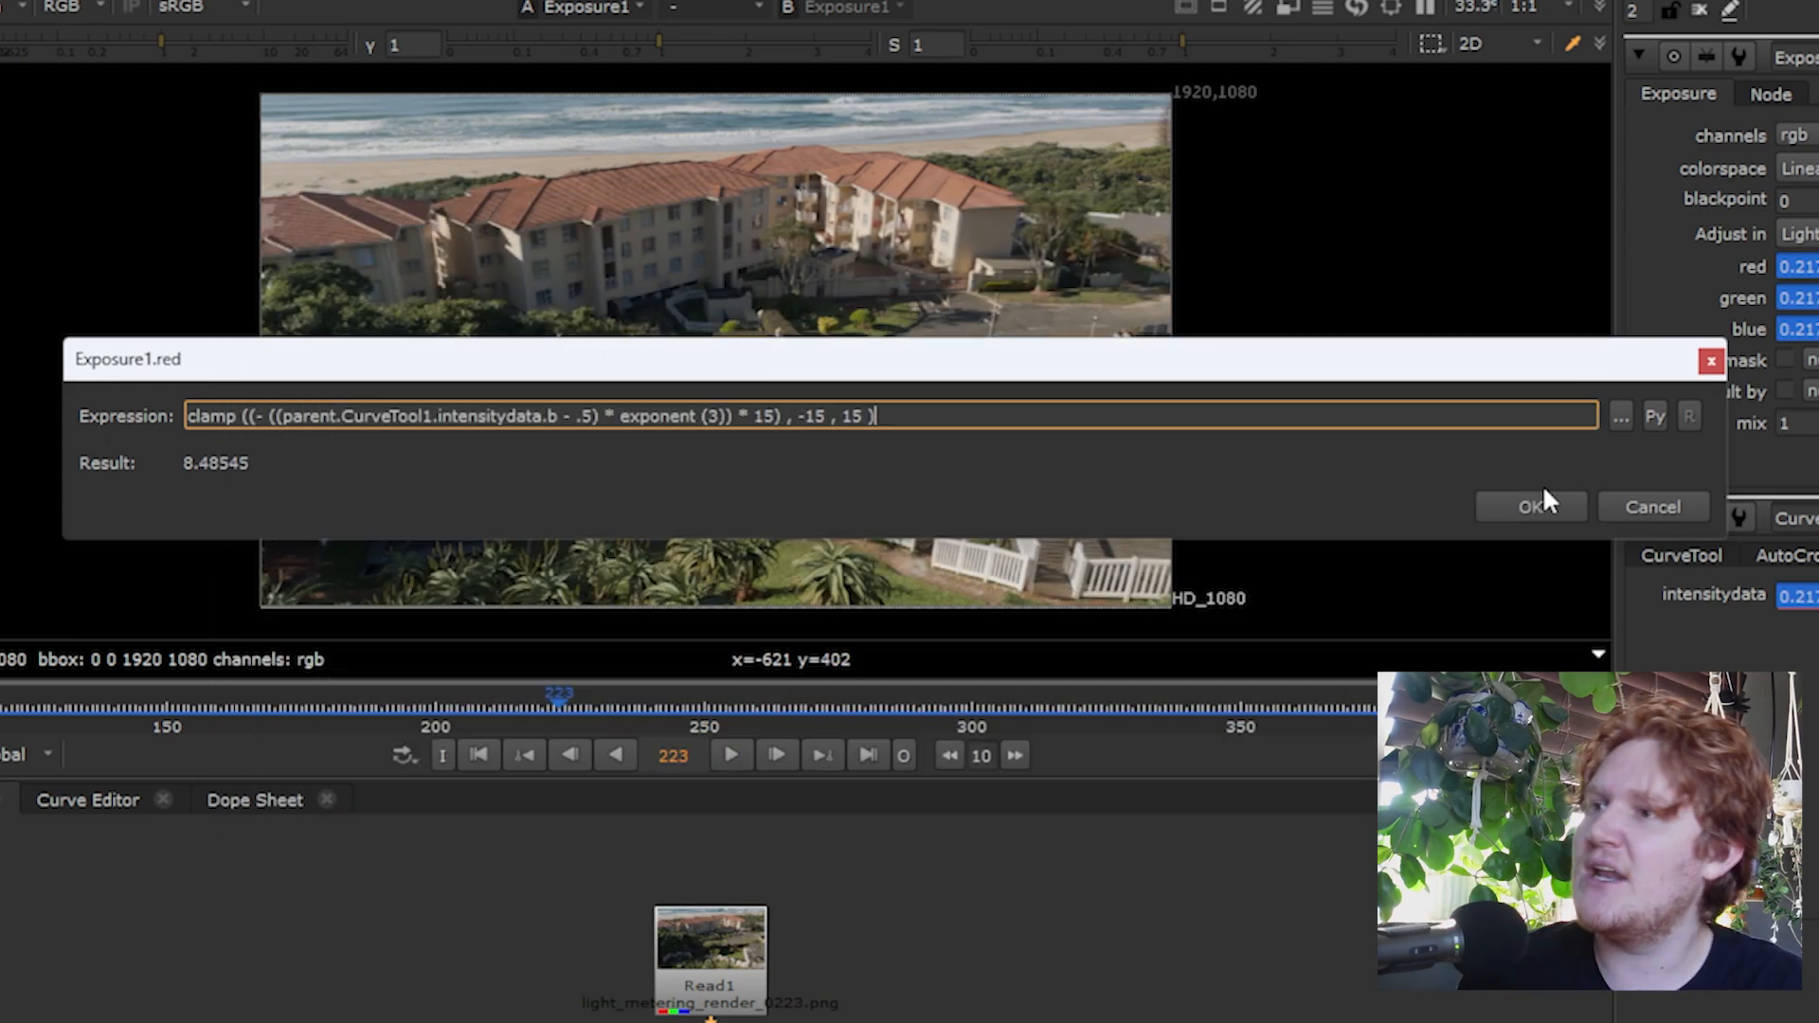
Step: Apply the clamped red expression and play the footage forwards and backwards to review the automatic exposure
click(1544, 501)
click(97, 559)
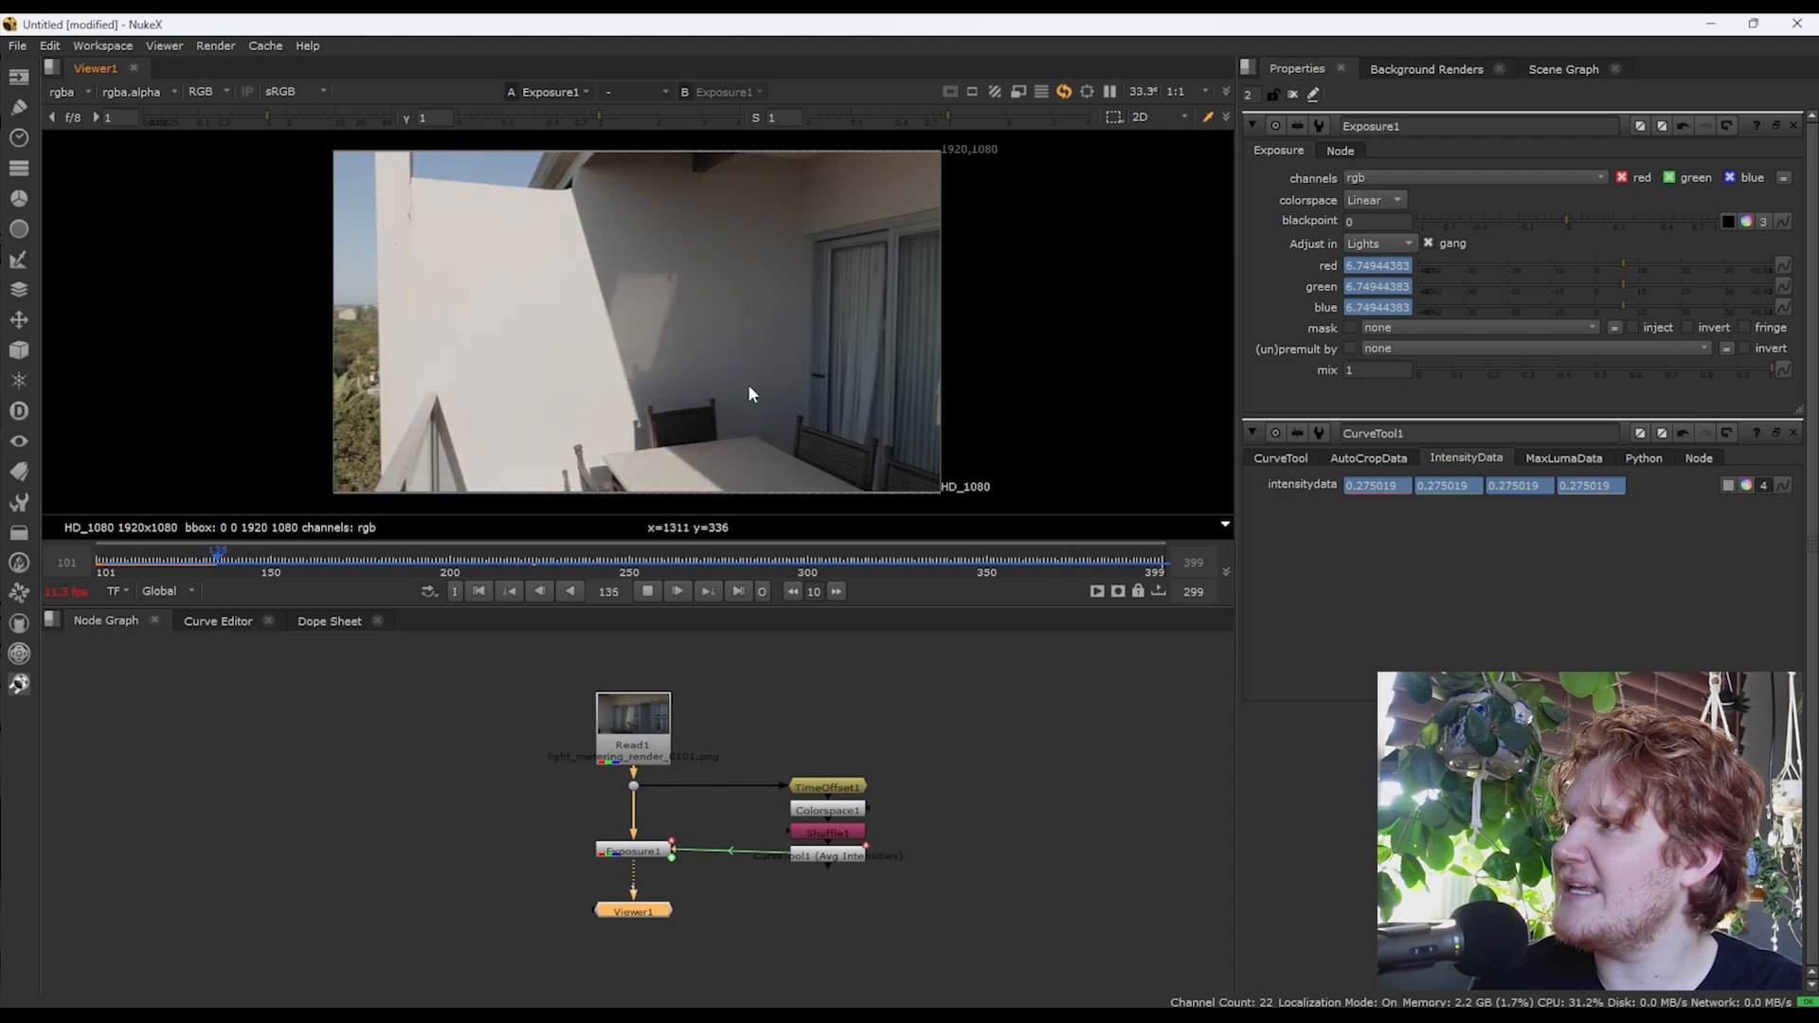
key(k)
key(j)
key(k)
key(l)
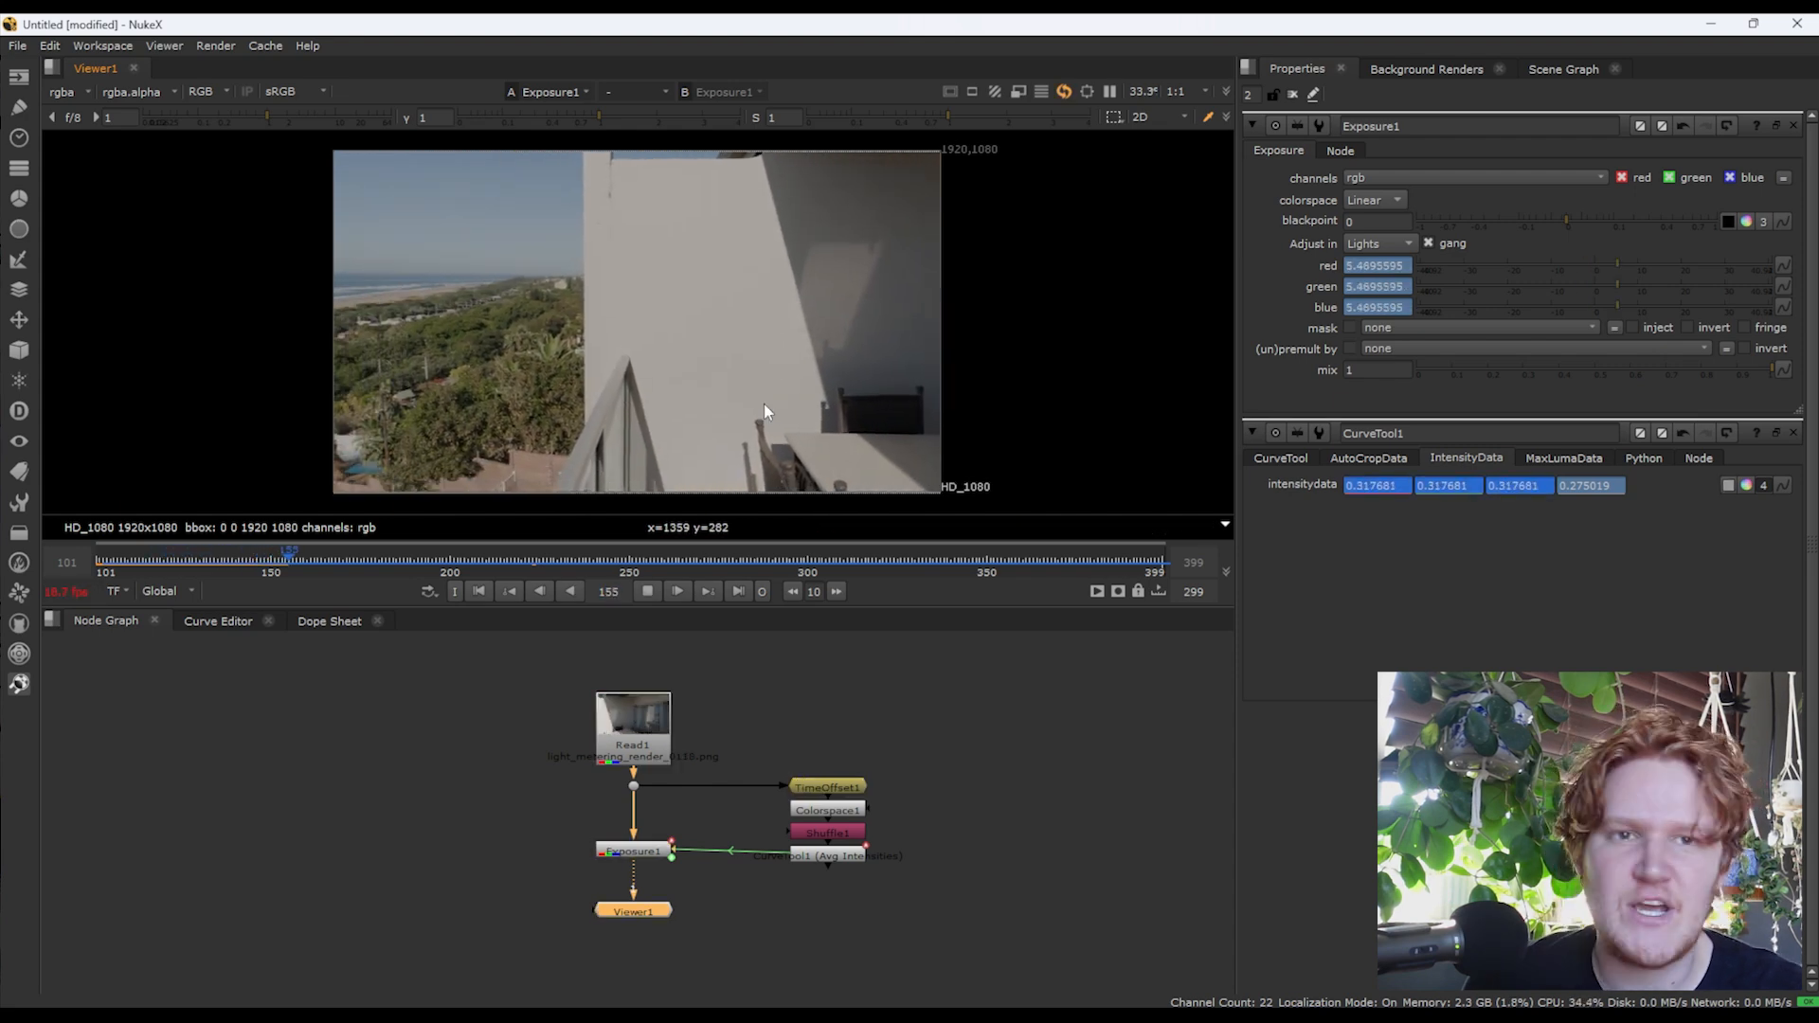
key(j)
key(k)
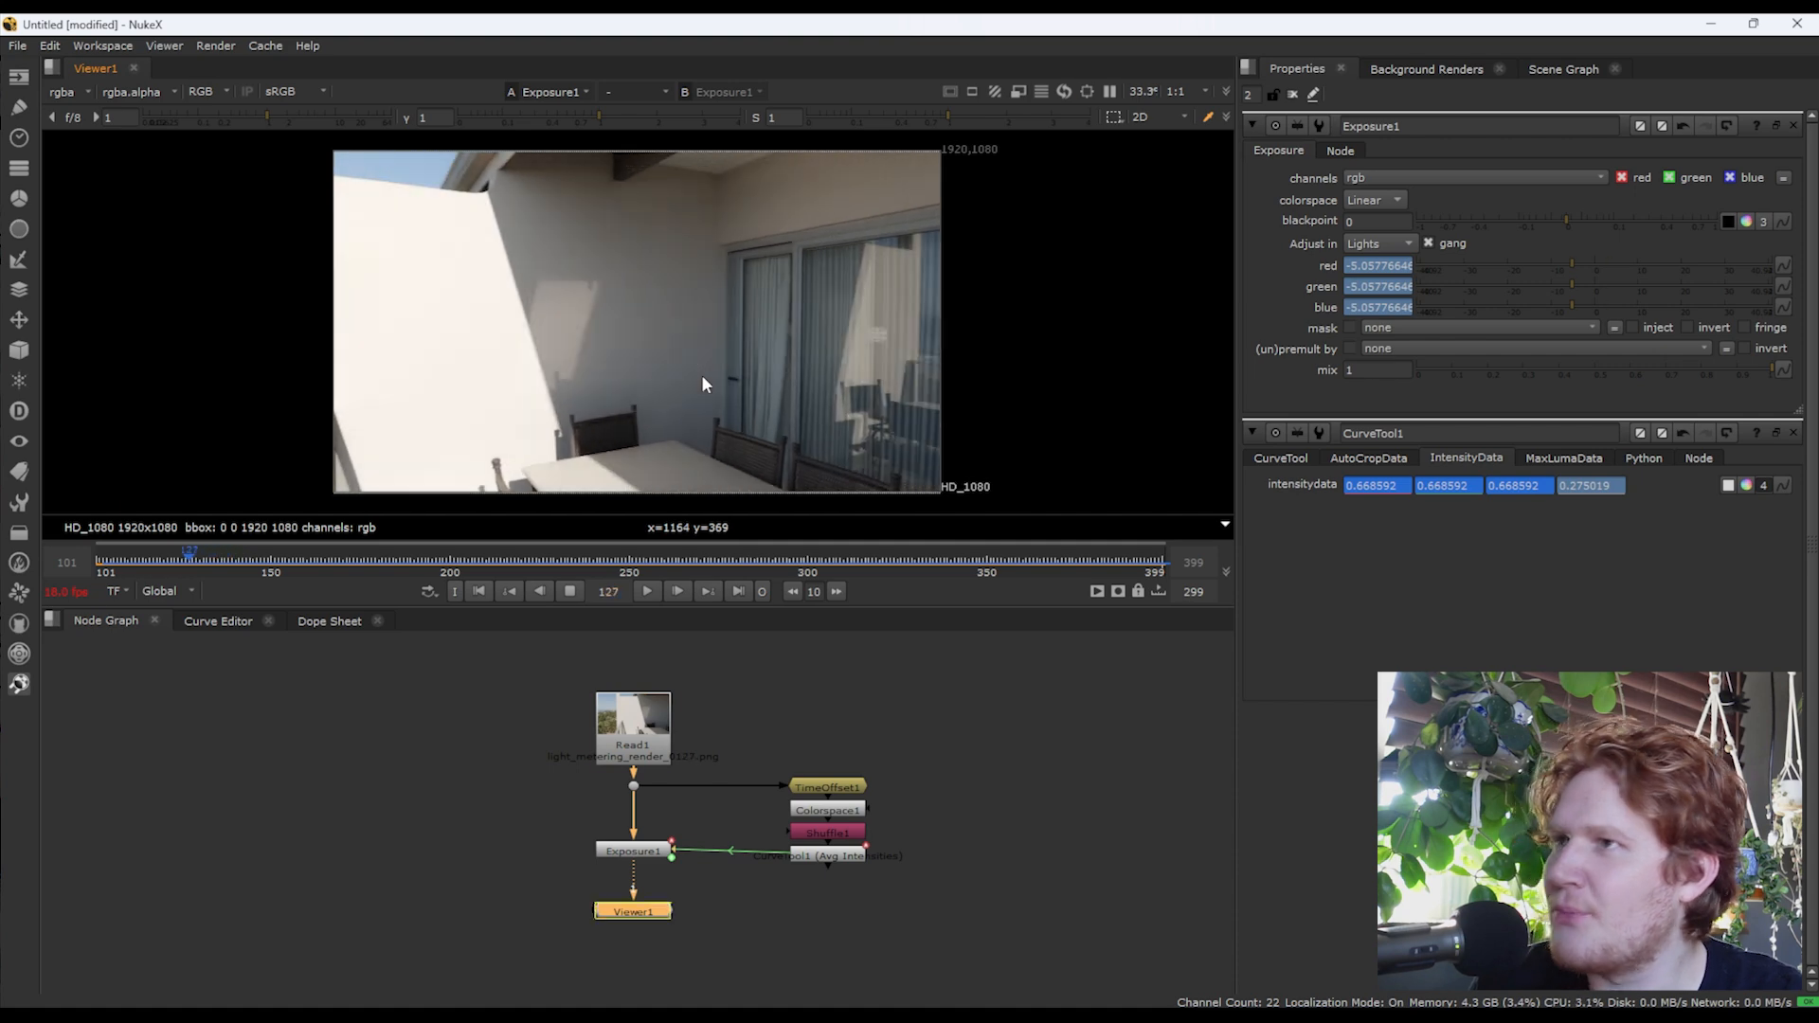
key(l)
key(k)
Step: Change the value subtracted from the CurveTool intensity in the Exposure node's red expression to .4
right_click(1362, 268)
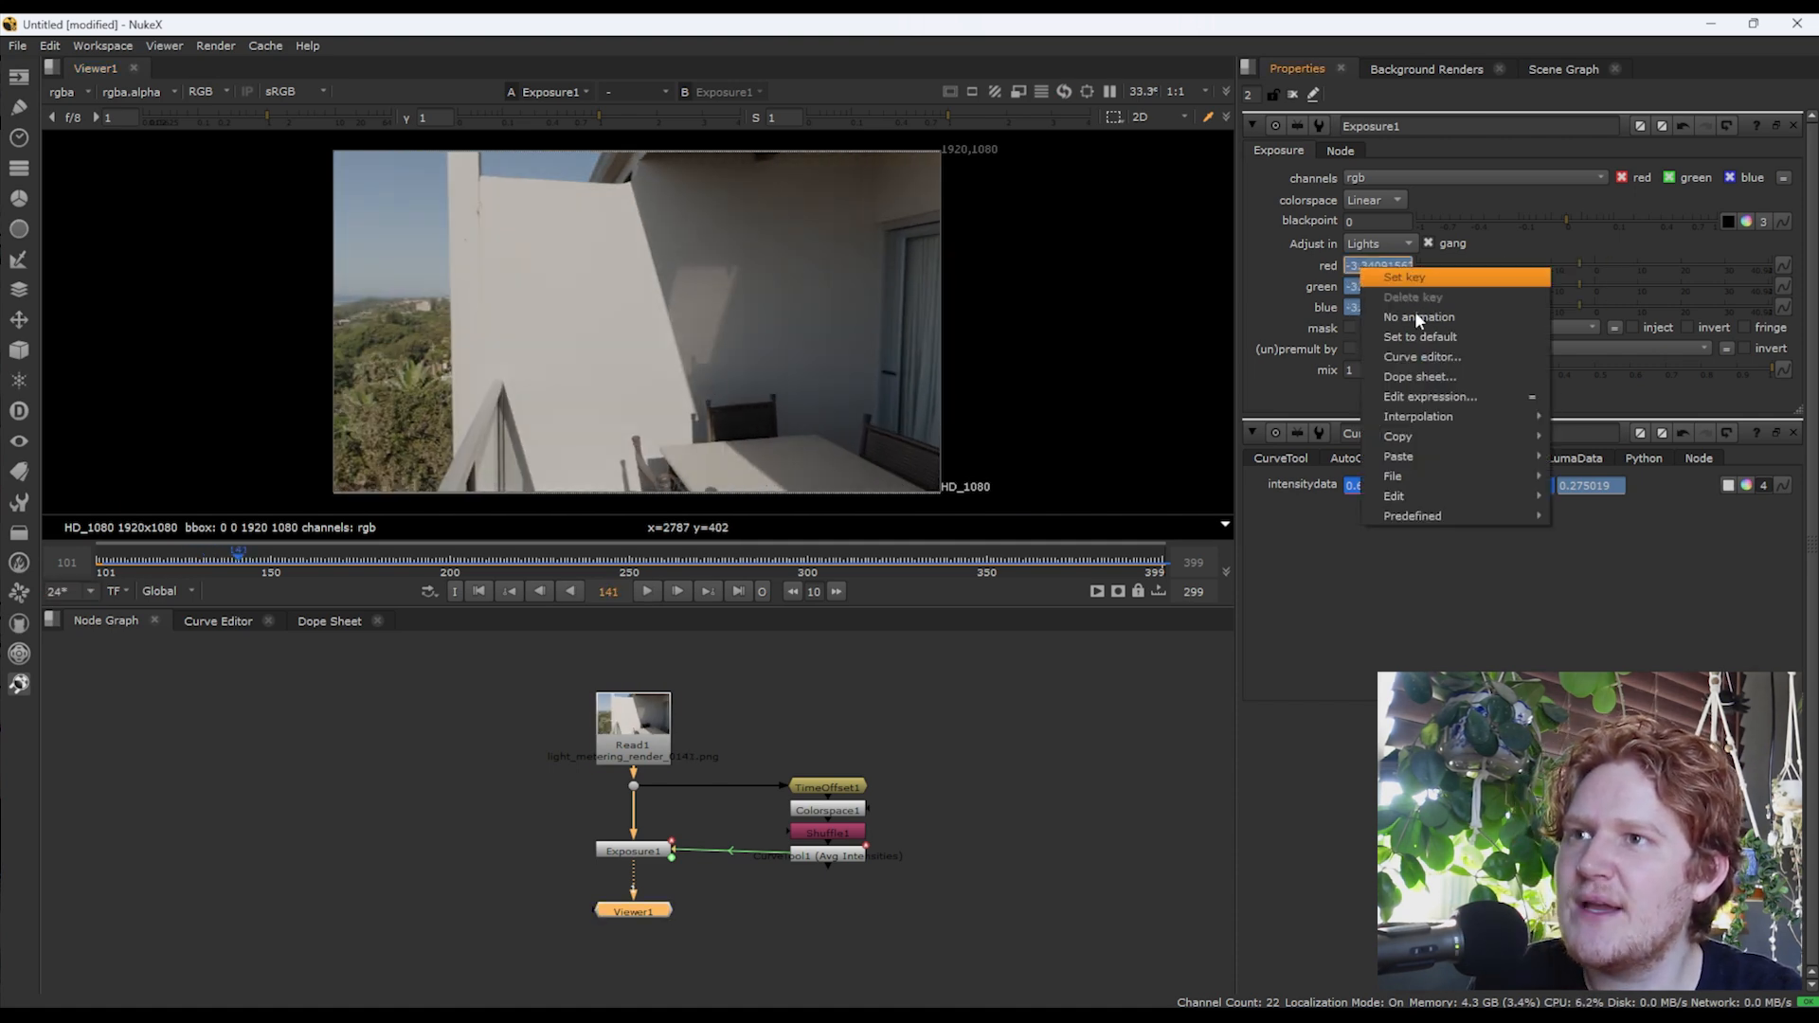
click(1411, 360)
click(864, 391)
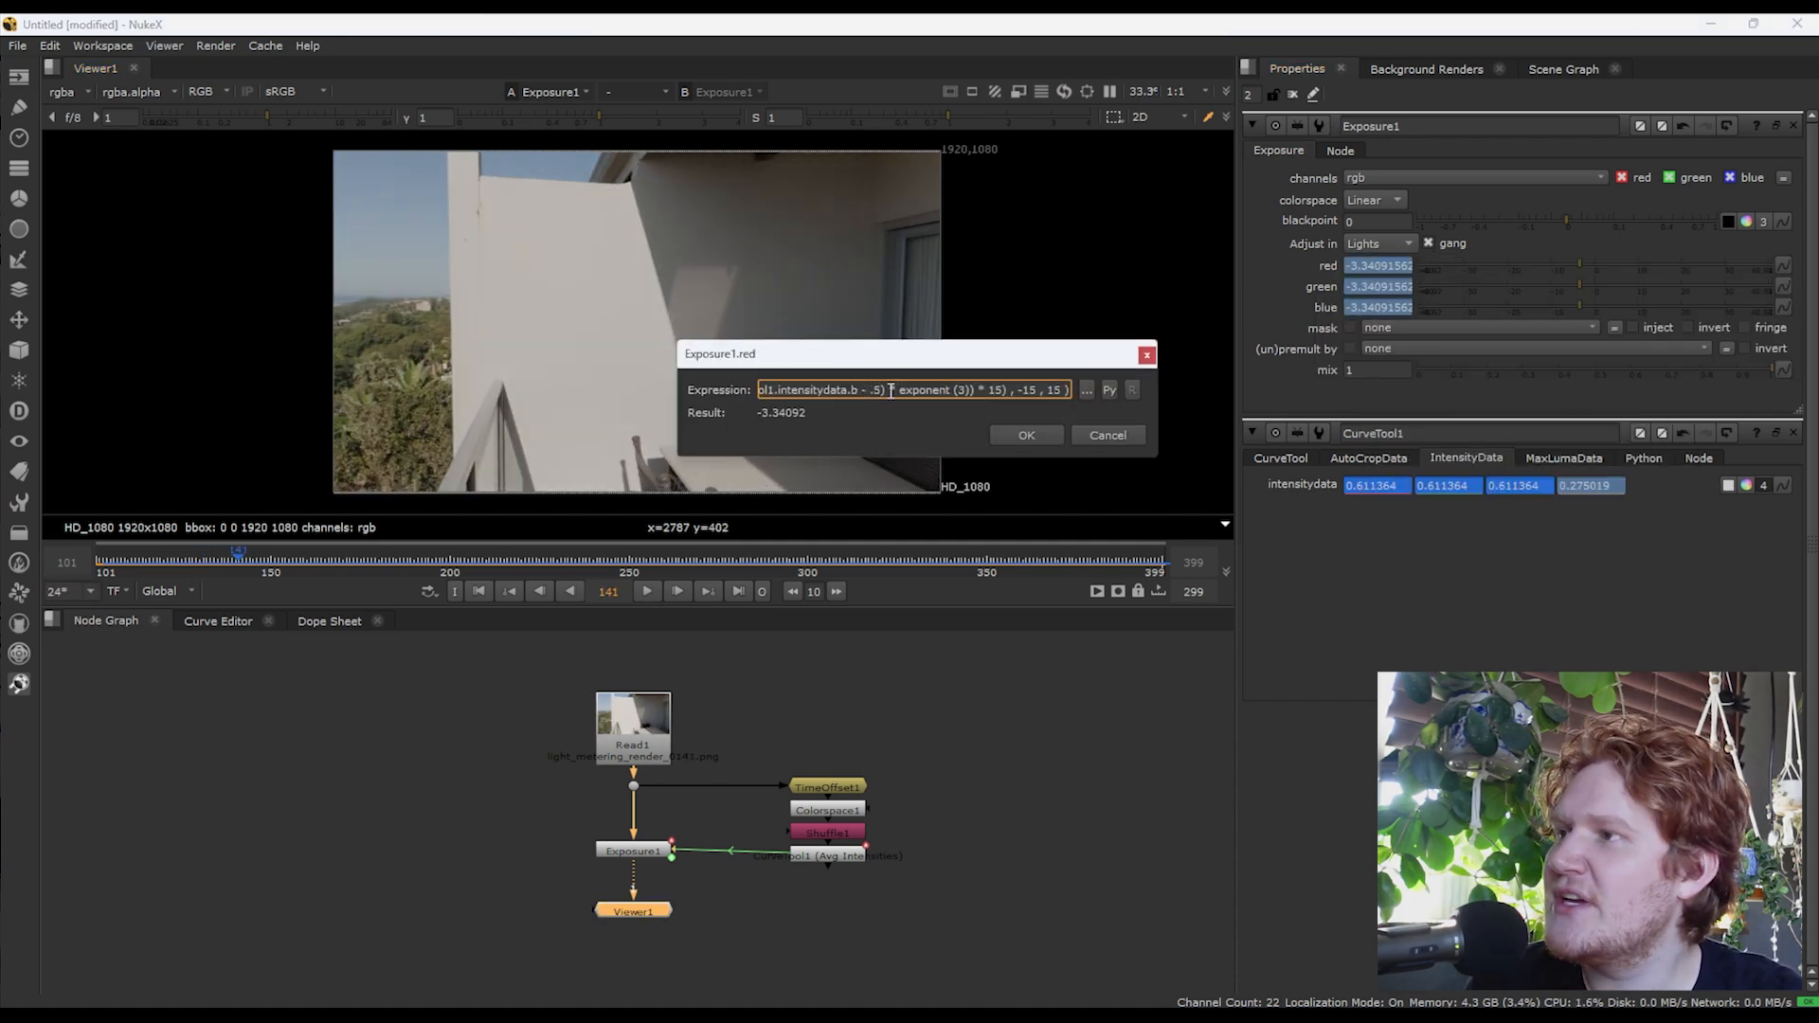
text(4)
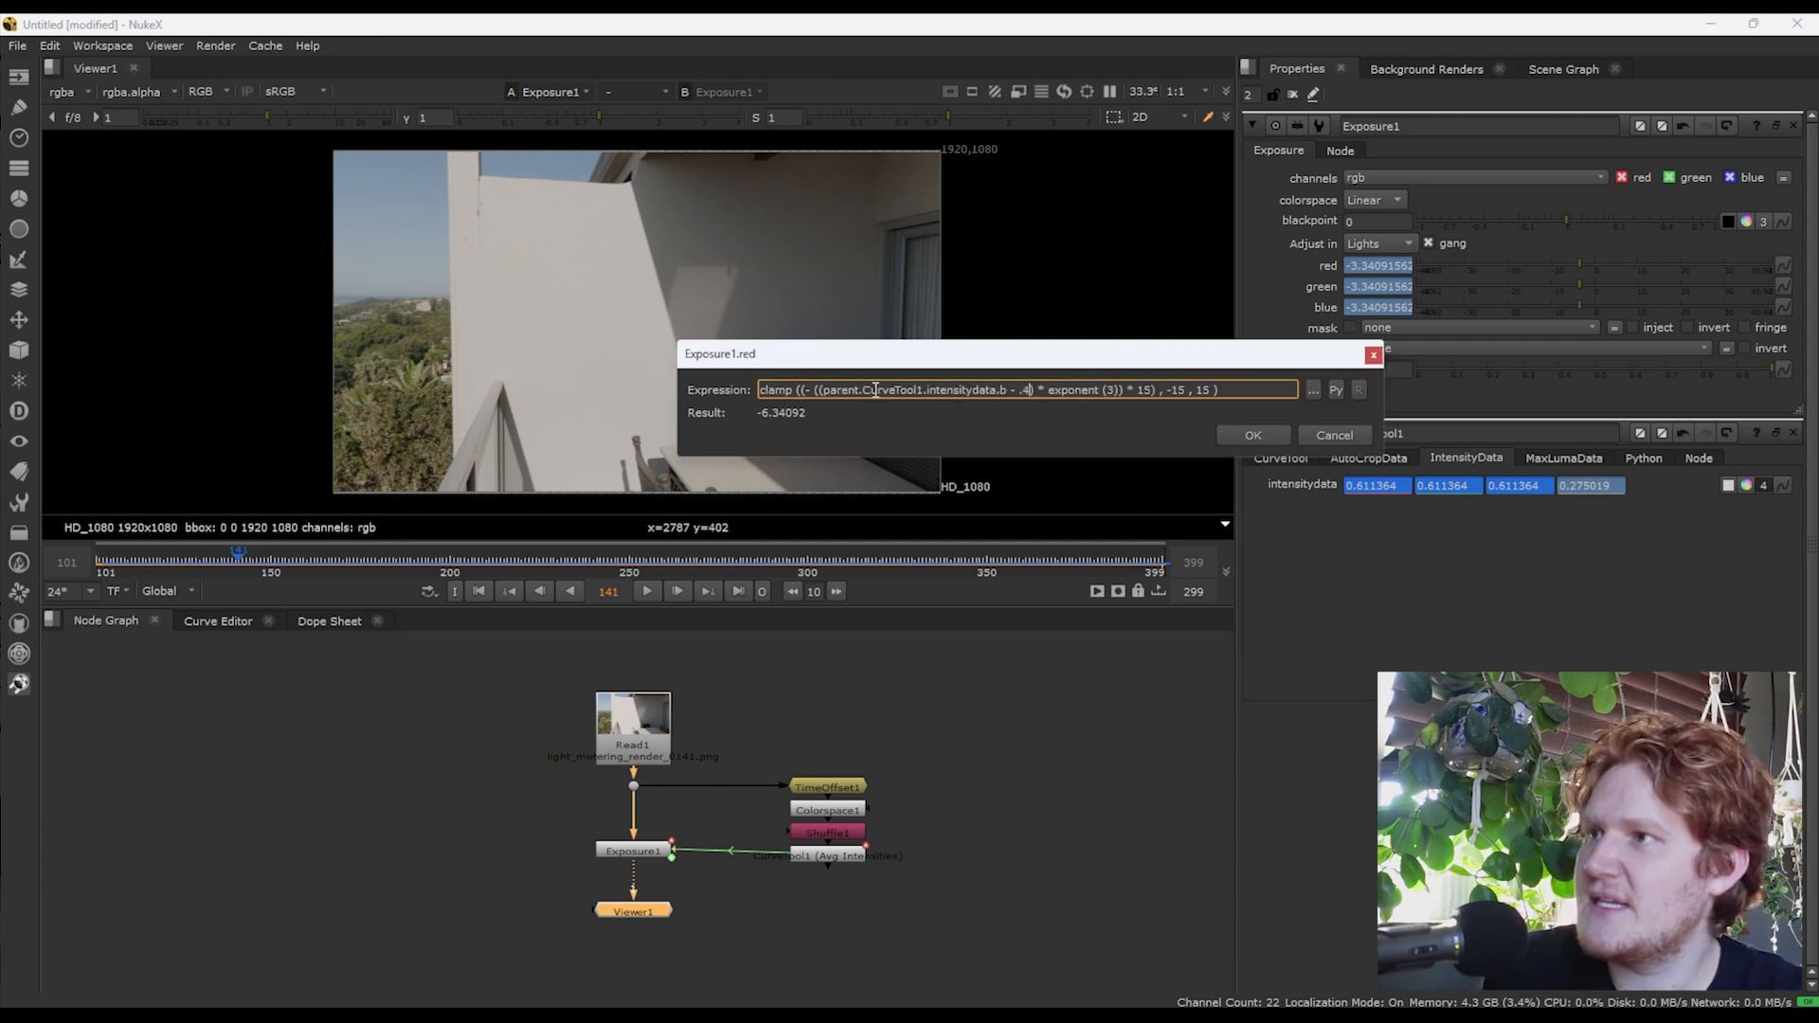
key(Return)
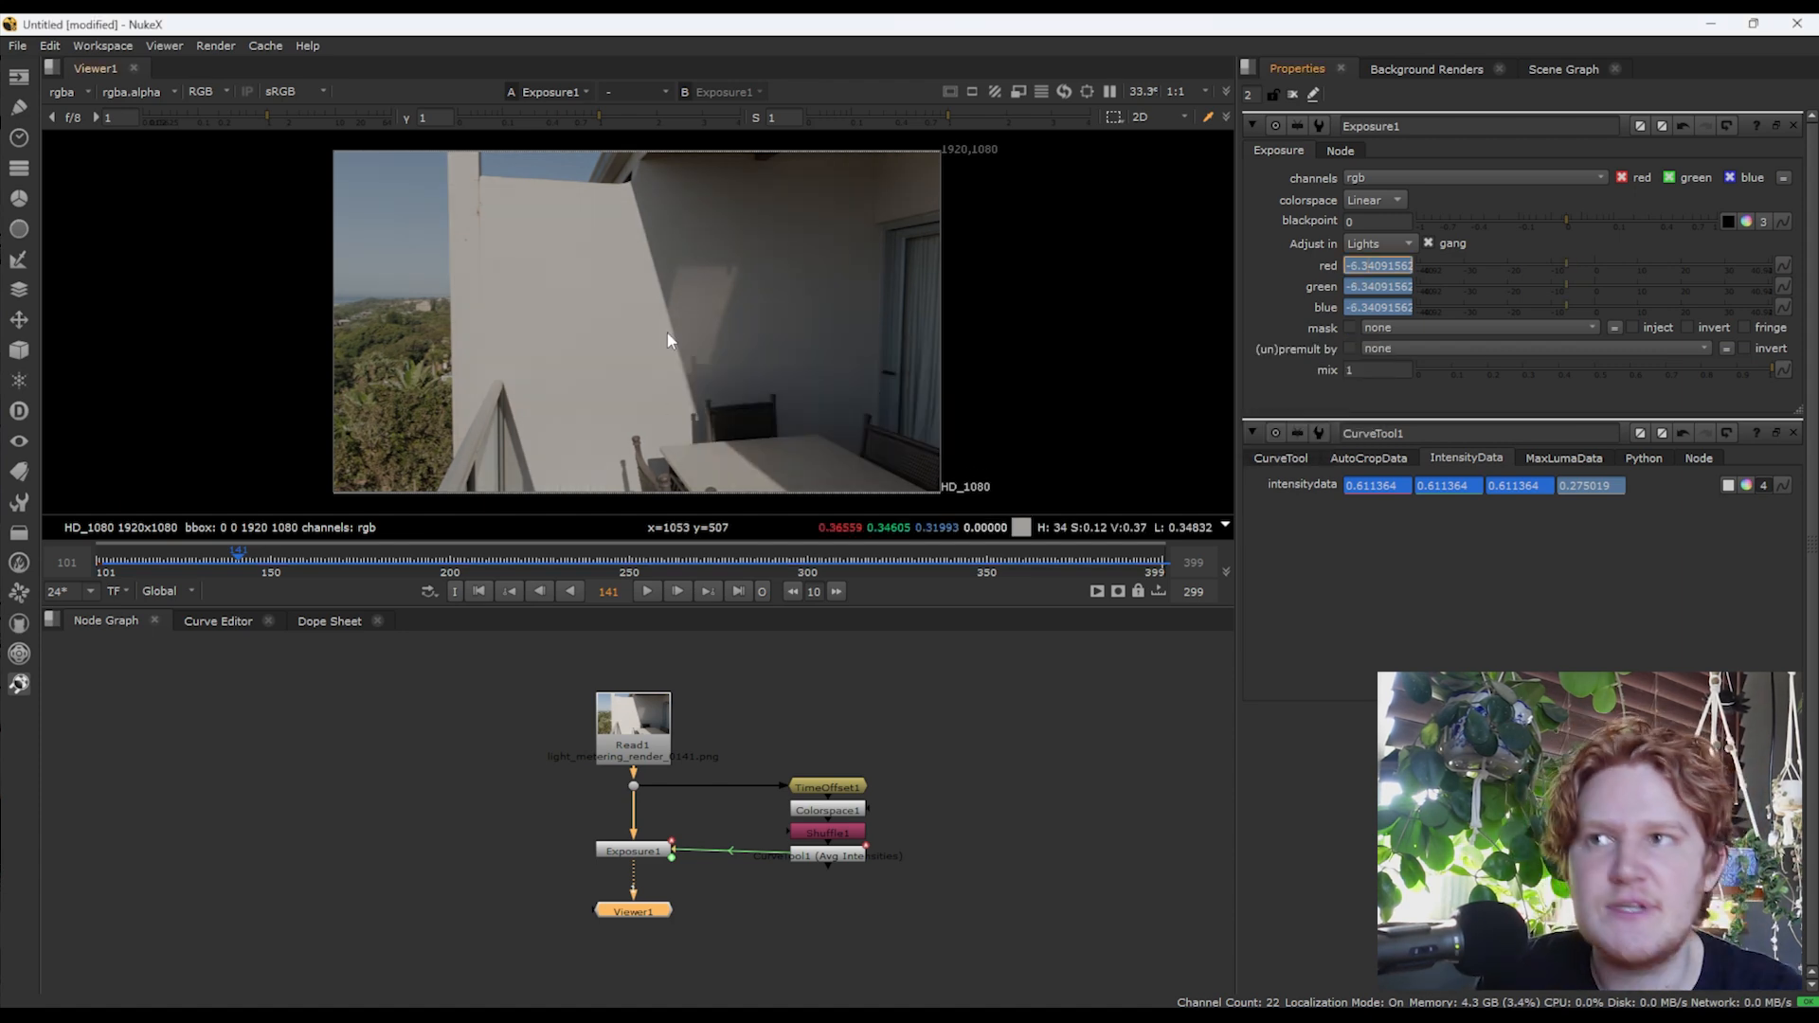
Step: Review the settings of the CurveTool and TimeOffset nodes, and close all open node properties
click(838, 859)
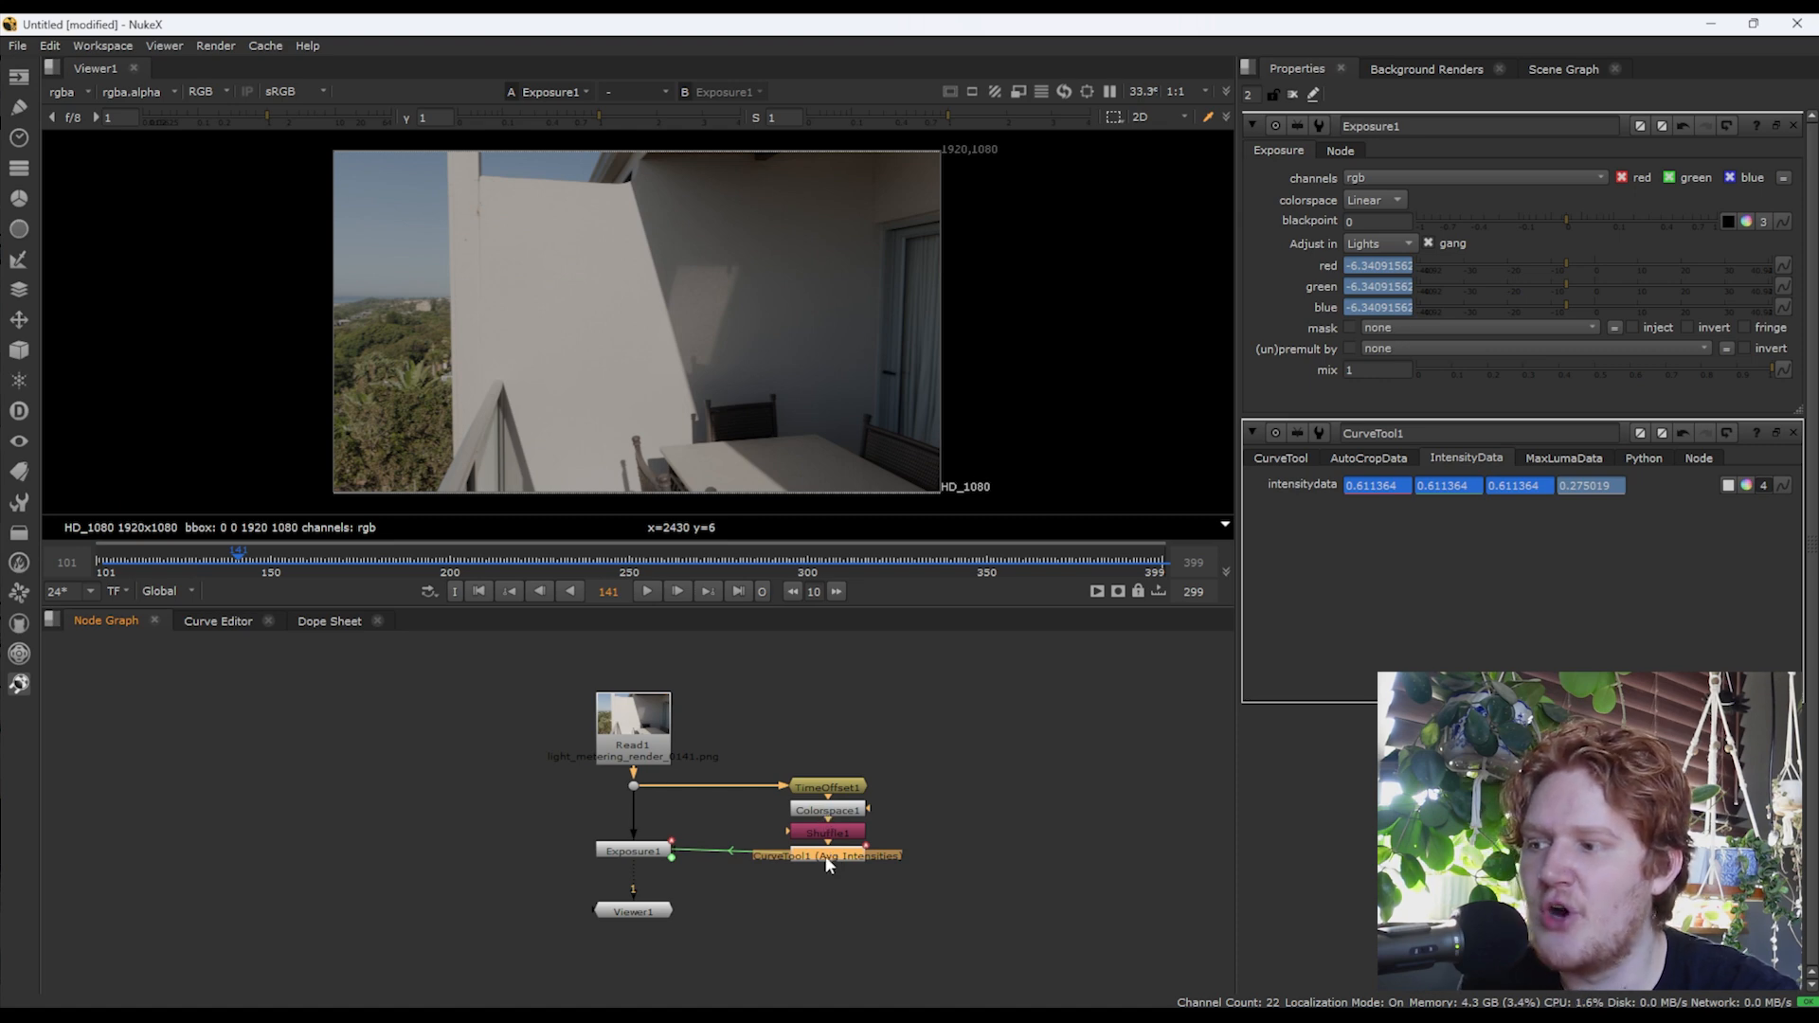
double_click(832, 860)
click(1279, 152)
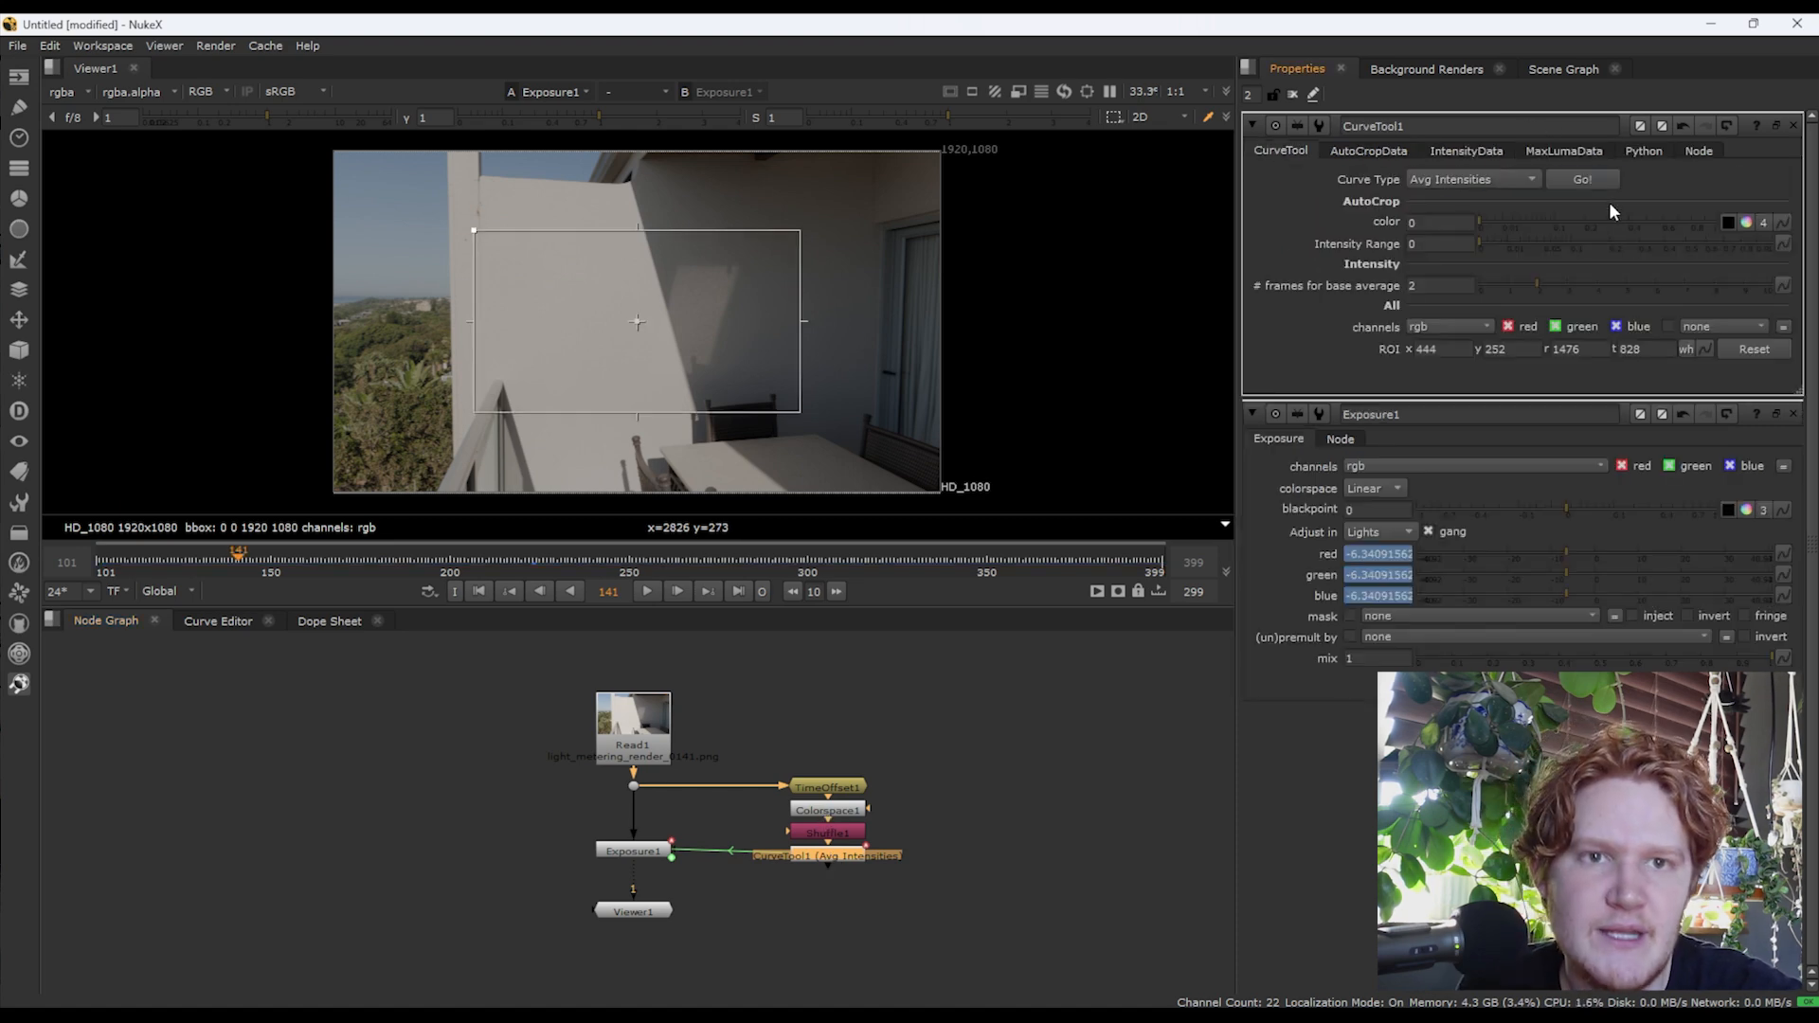
double_click(825, 787)
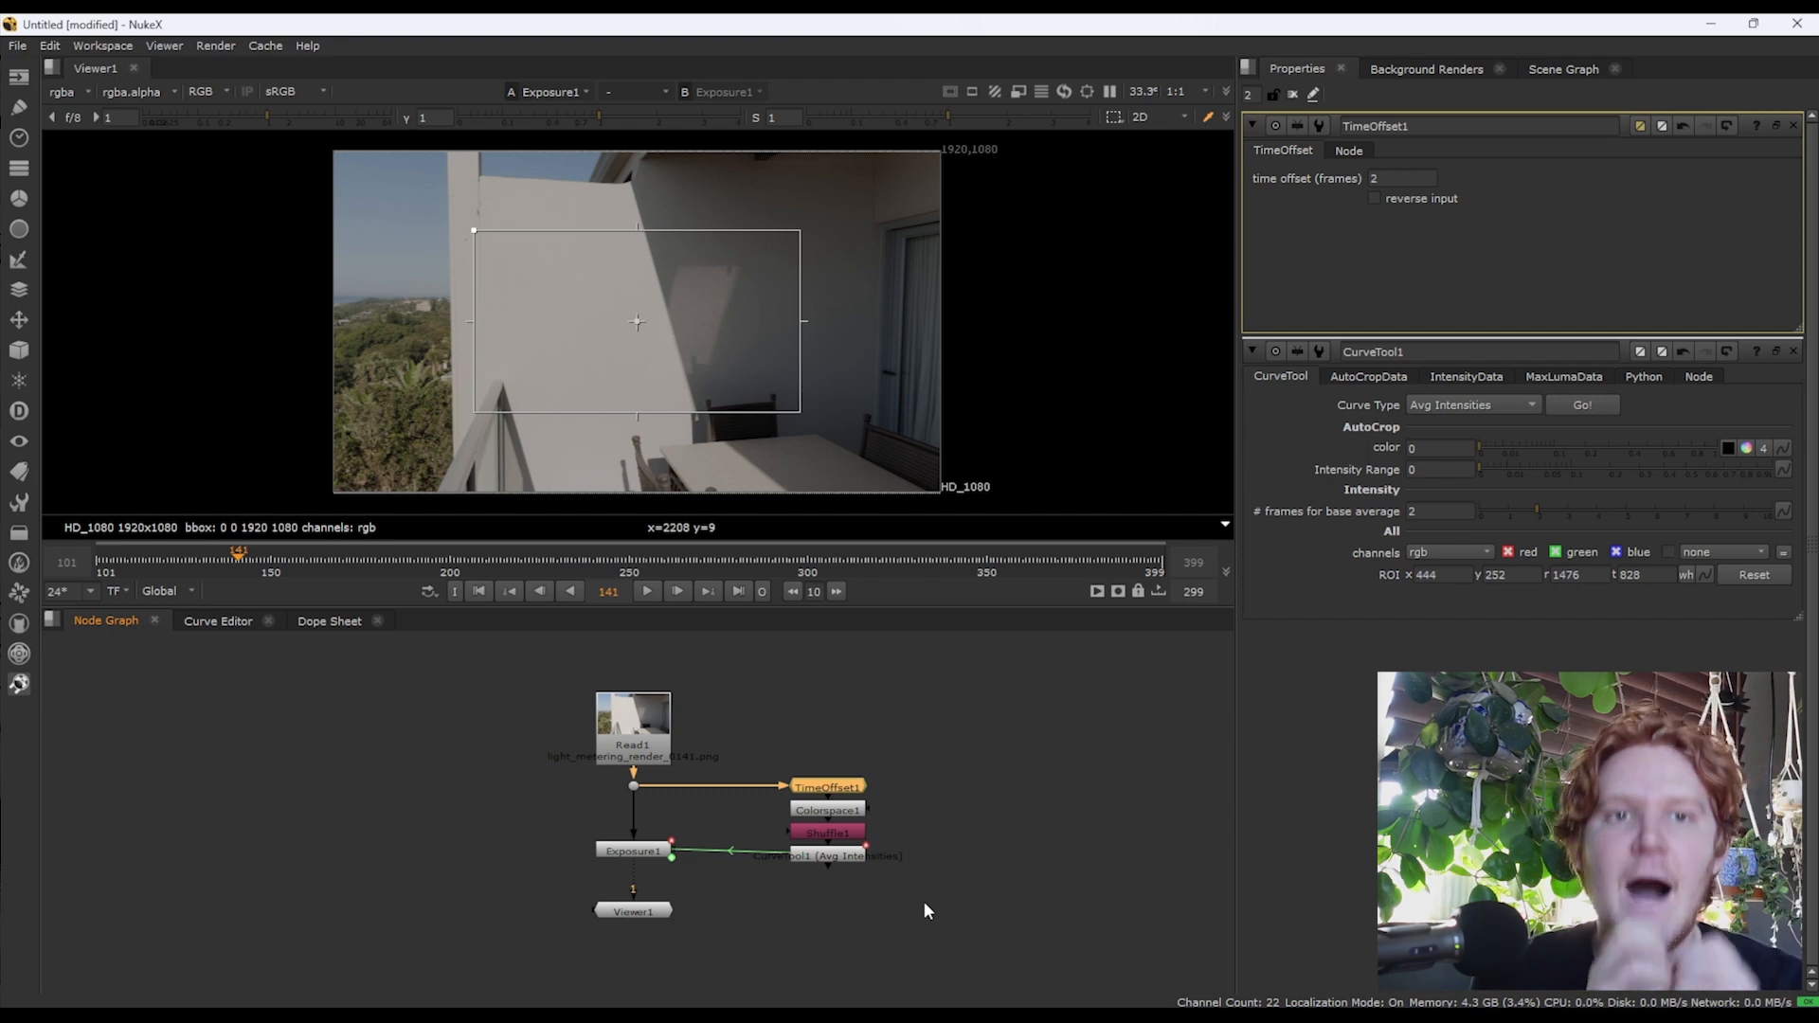
click(1292, 94)
Step: Add a Grade node after the Exposure node, with blackpoint 0.012 and whitepoint 0.86
click(465, 560)
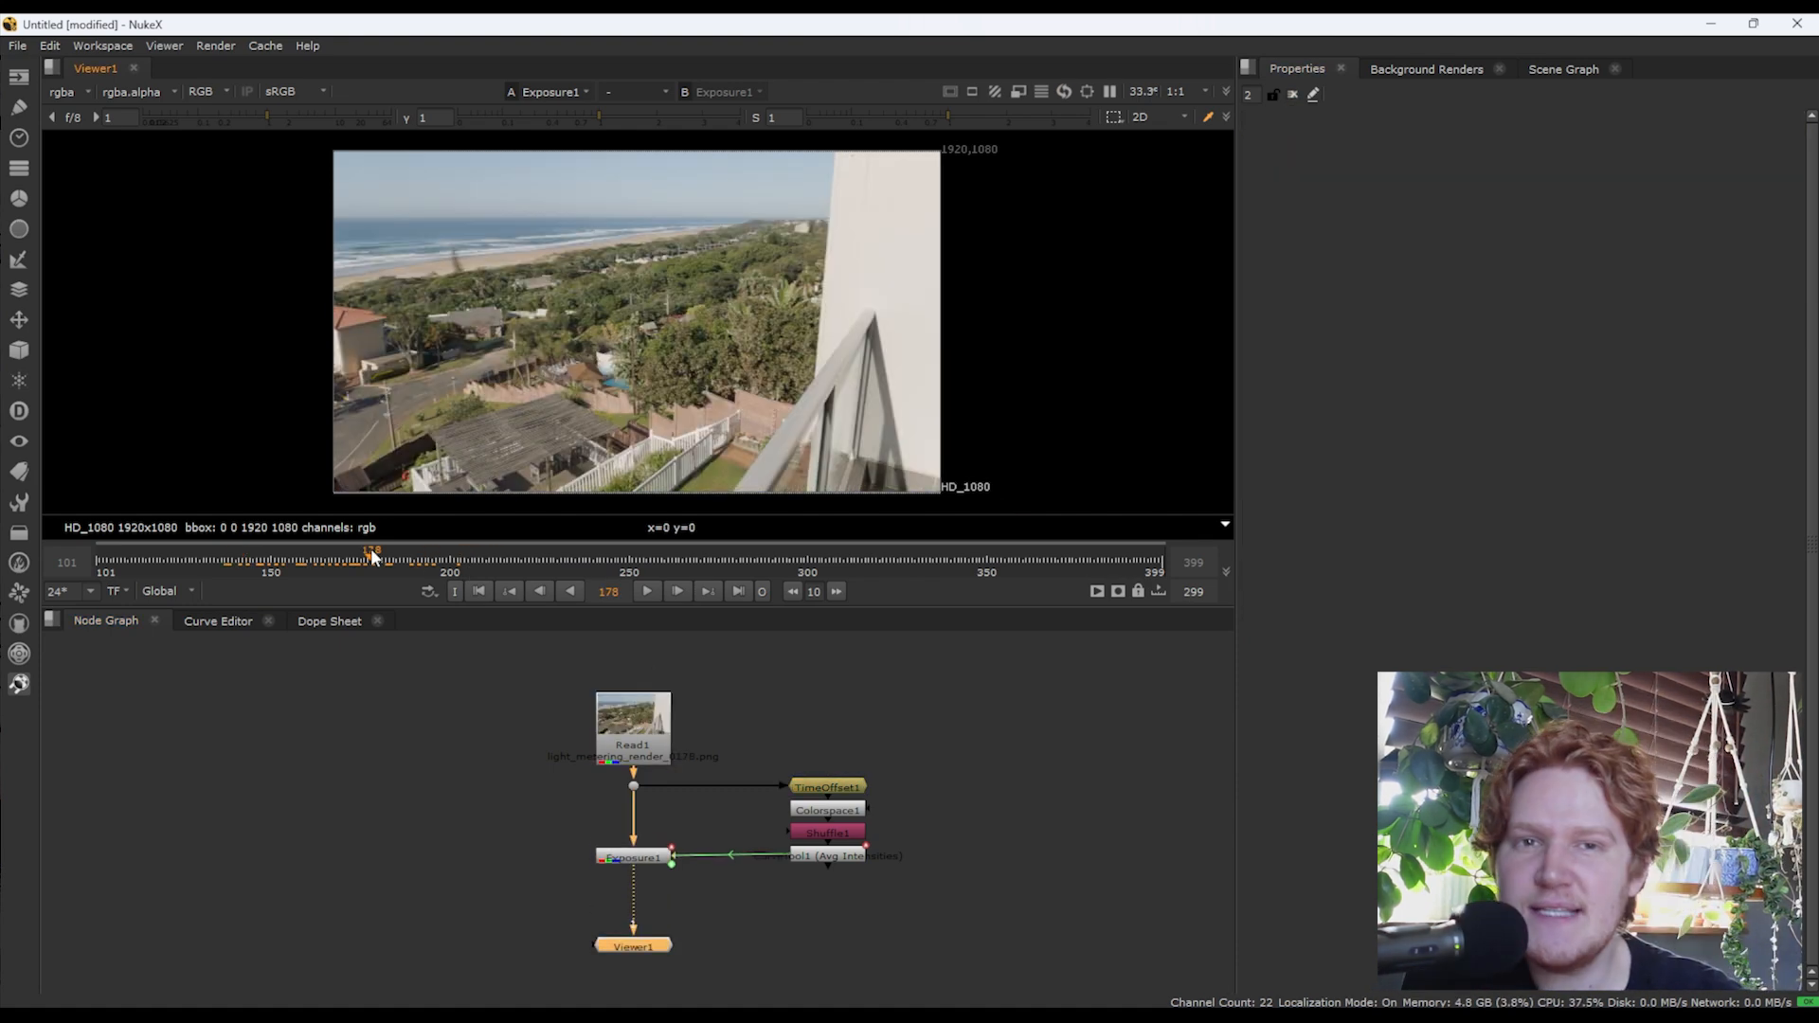
drag(372, 558, 316, 560)
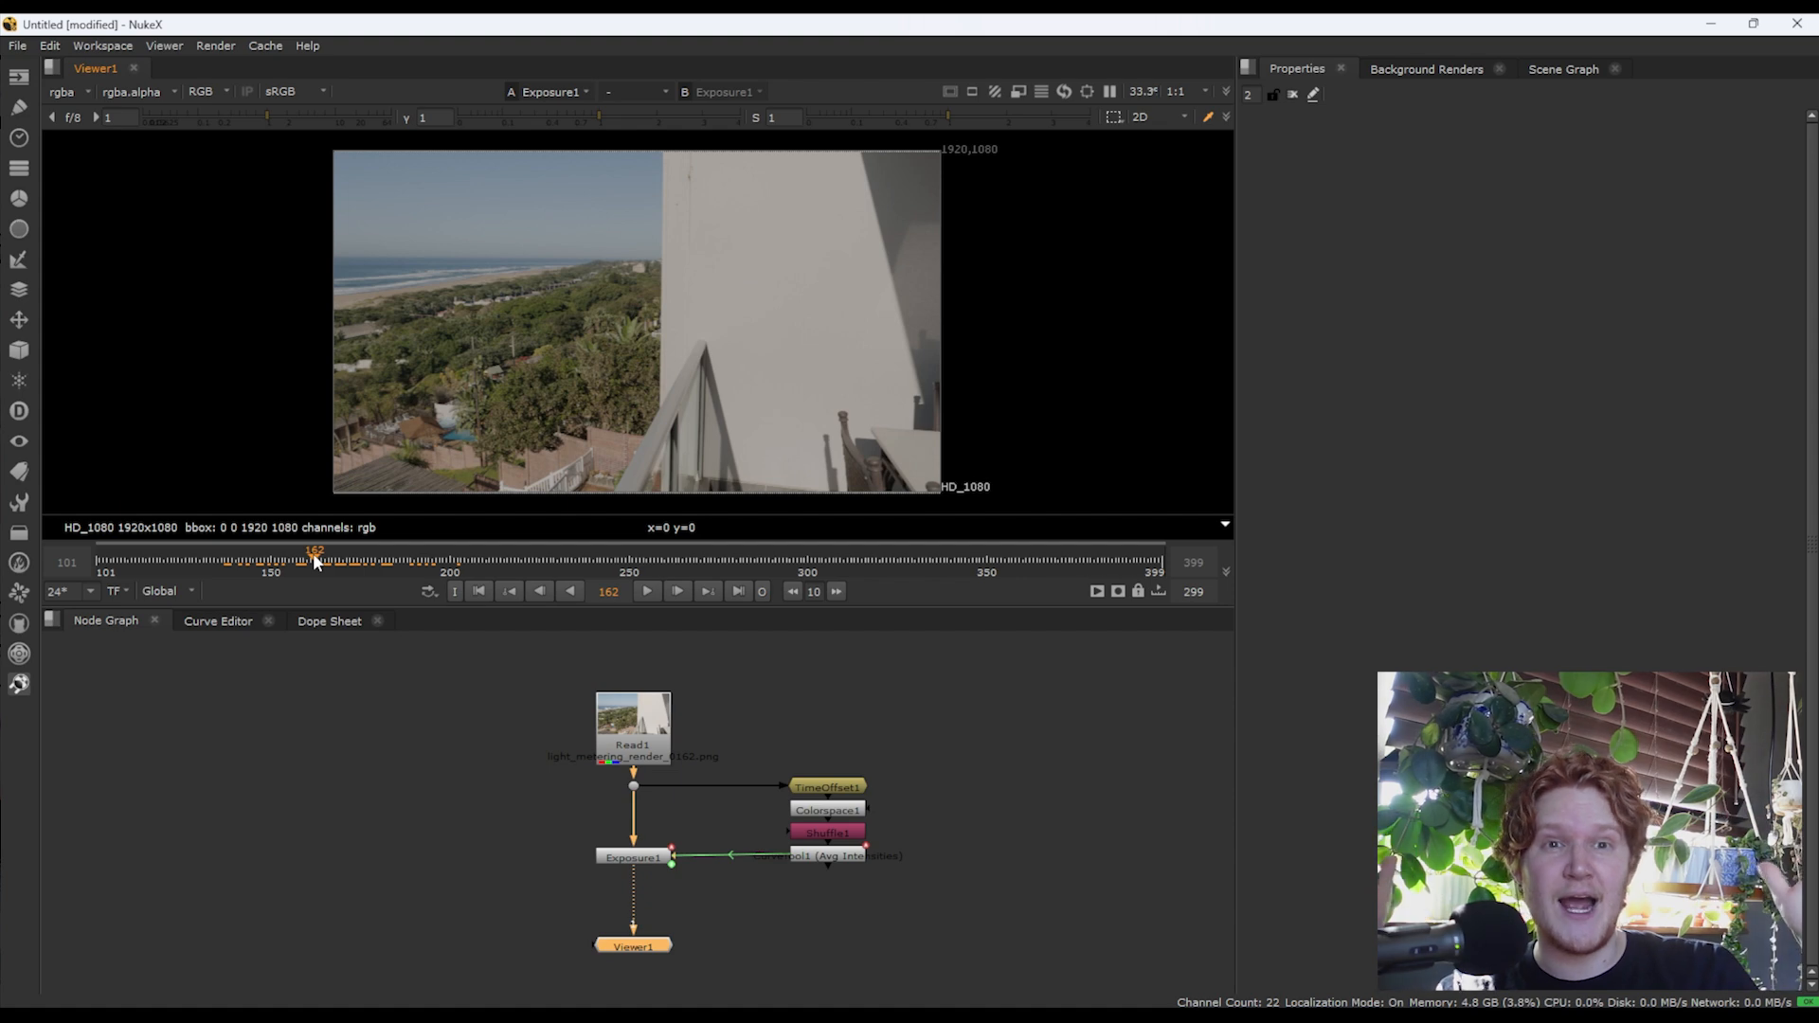
click(614, 860)
key(g)
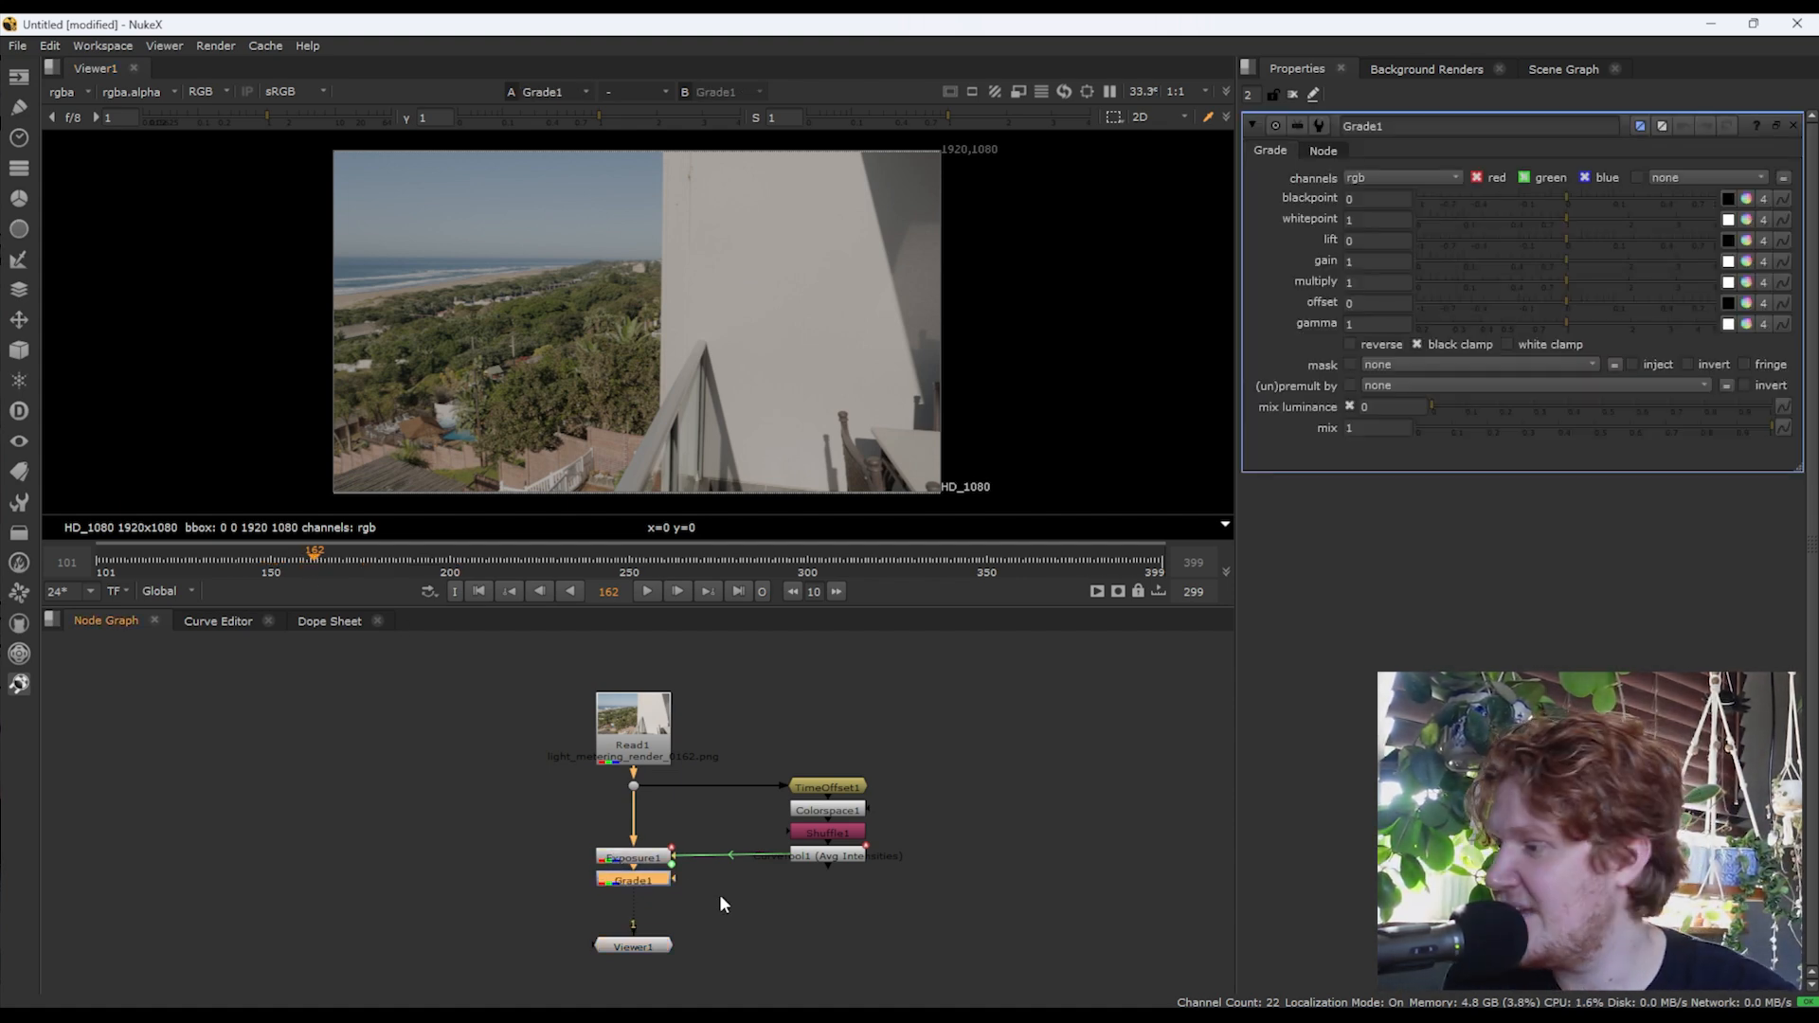
mouse_move(1565, 198)
mouse_down()
mouse_move(1593, 197)
mouse_move(1555, 216)
mouse_move(1582, 195)
mouse_up()
click(1565, 216)
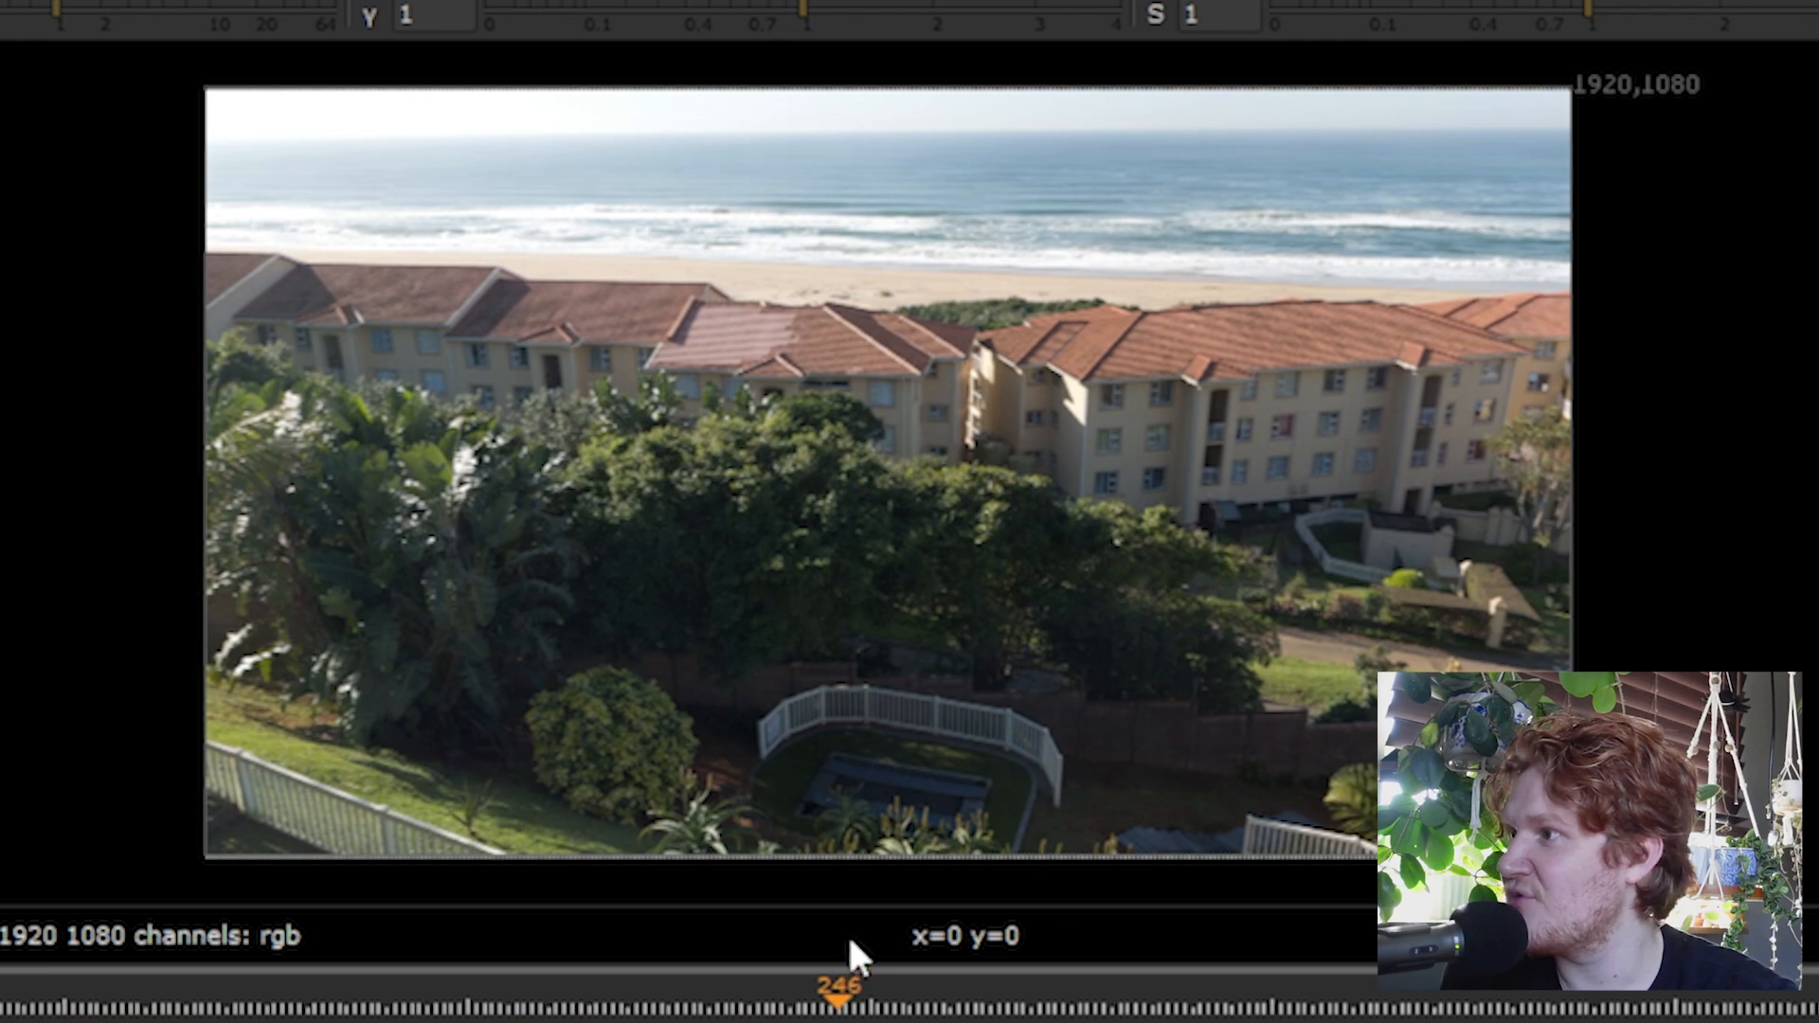
Step: View the graded result and check how the exposure adapts as the footage moves between the buildings and the bright sky
drag(842, 995, 717, 1017)
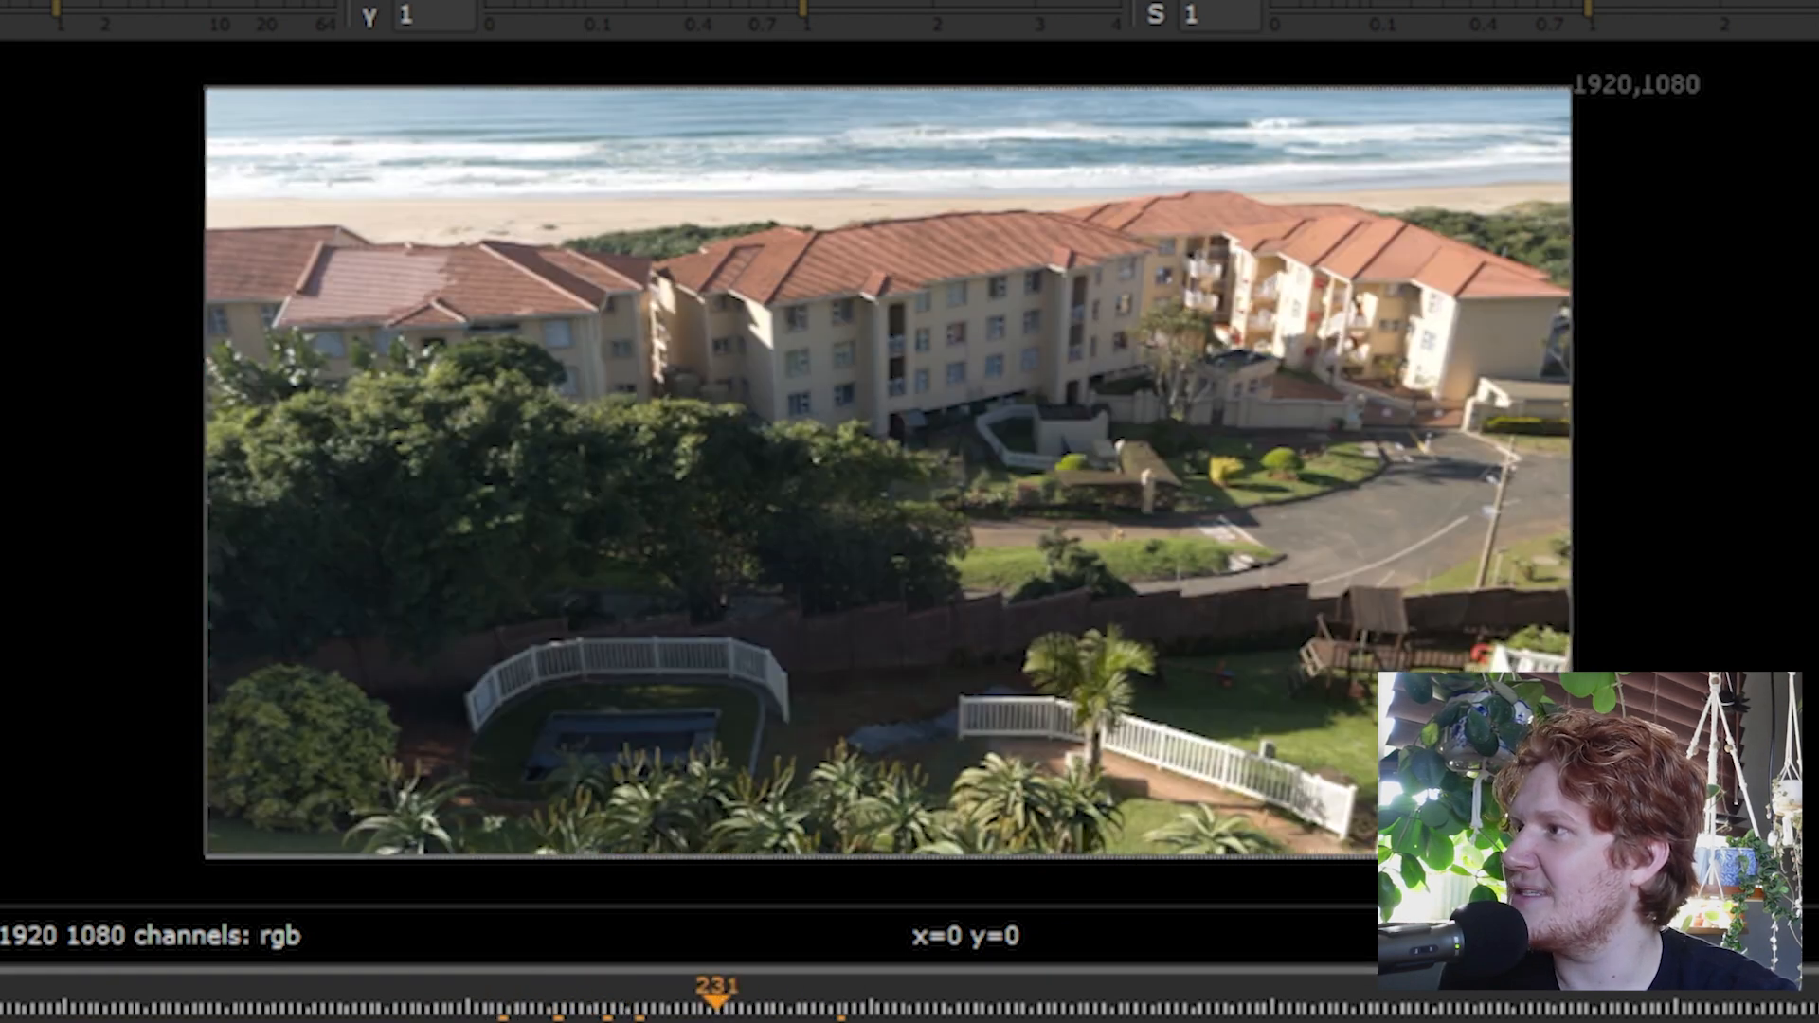
key(1)
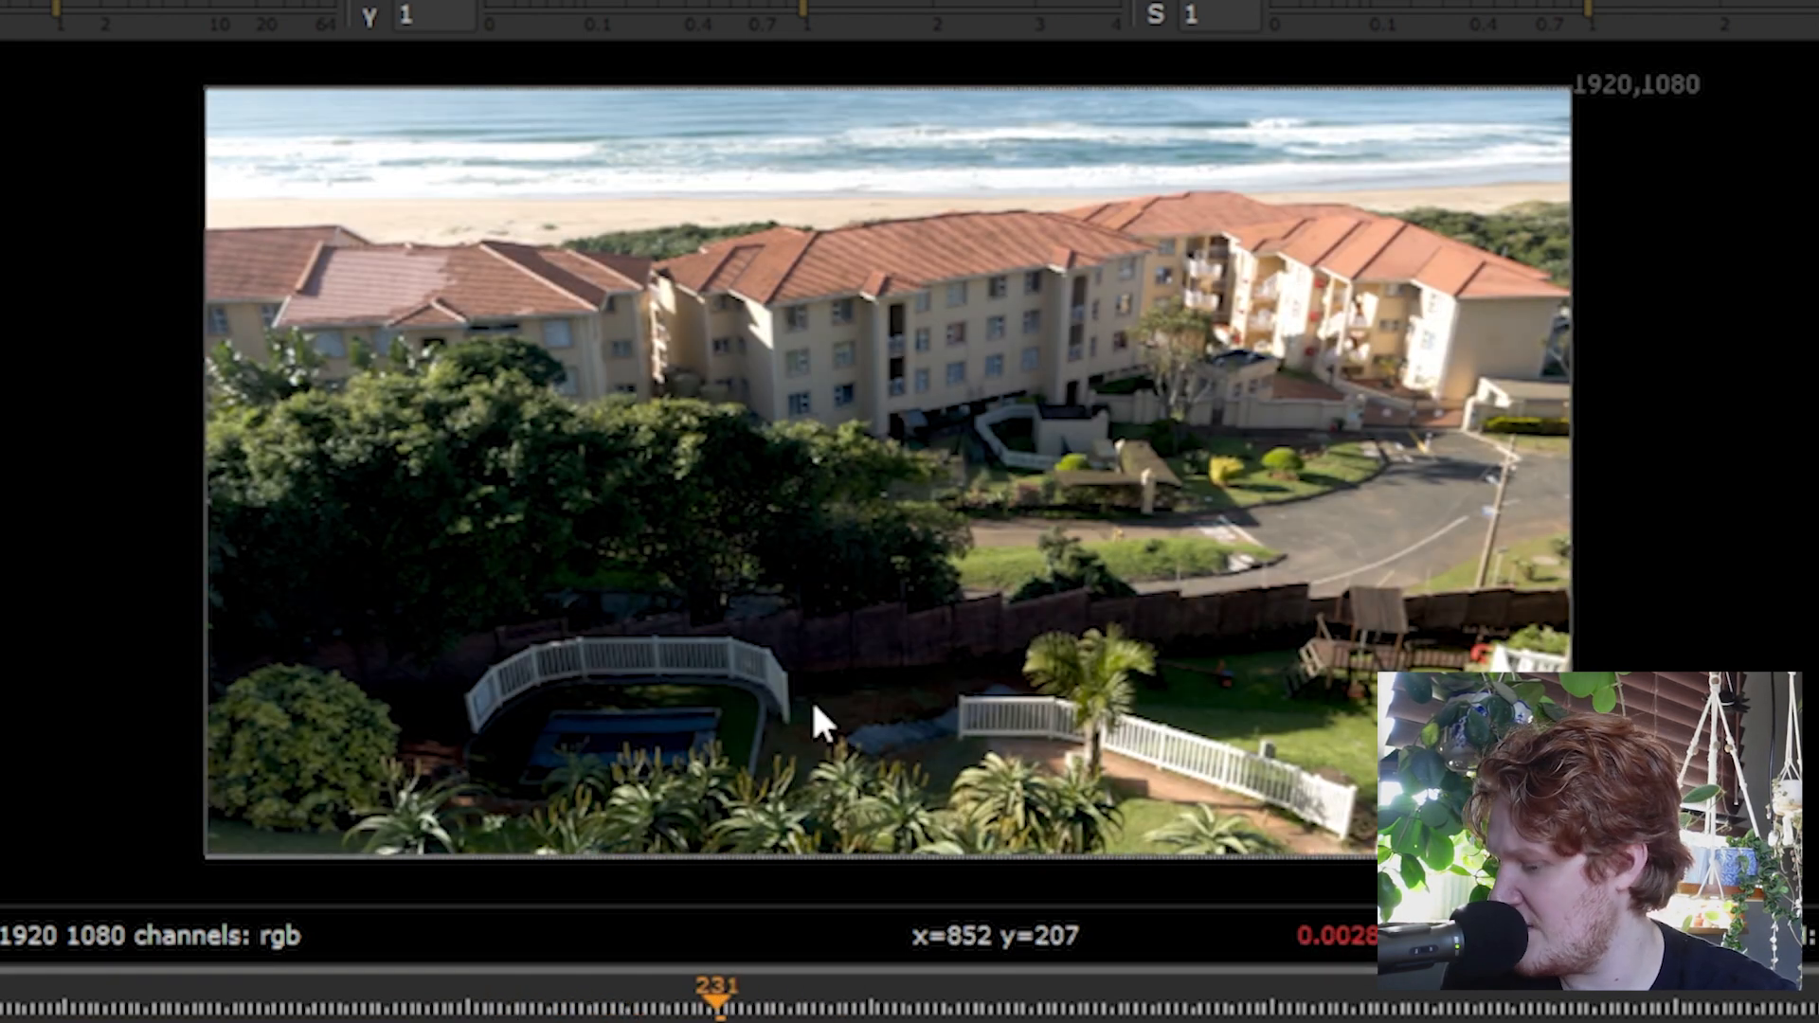
key(l)
key(k)
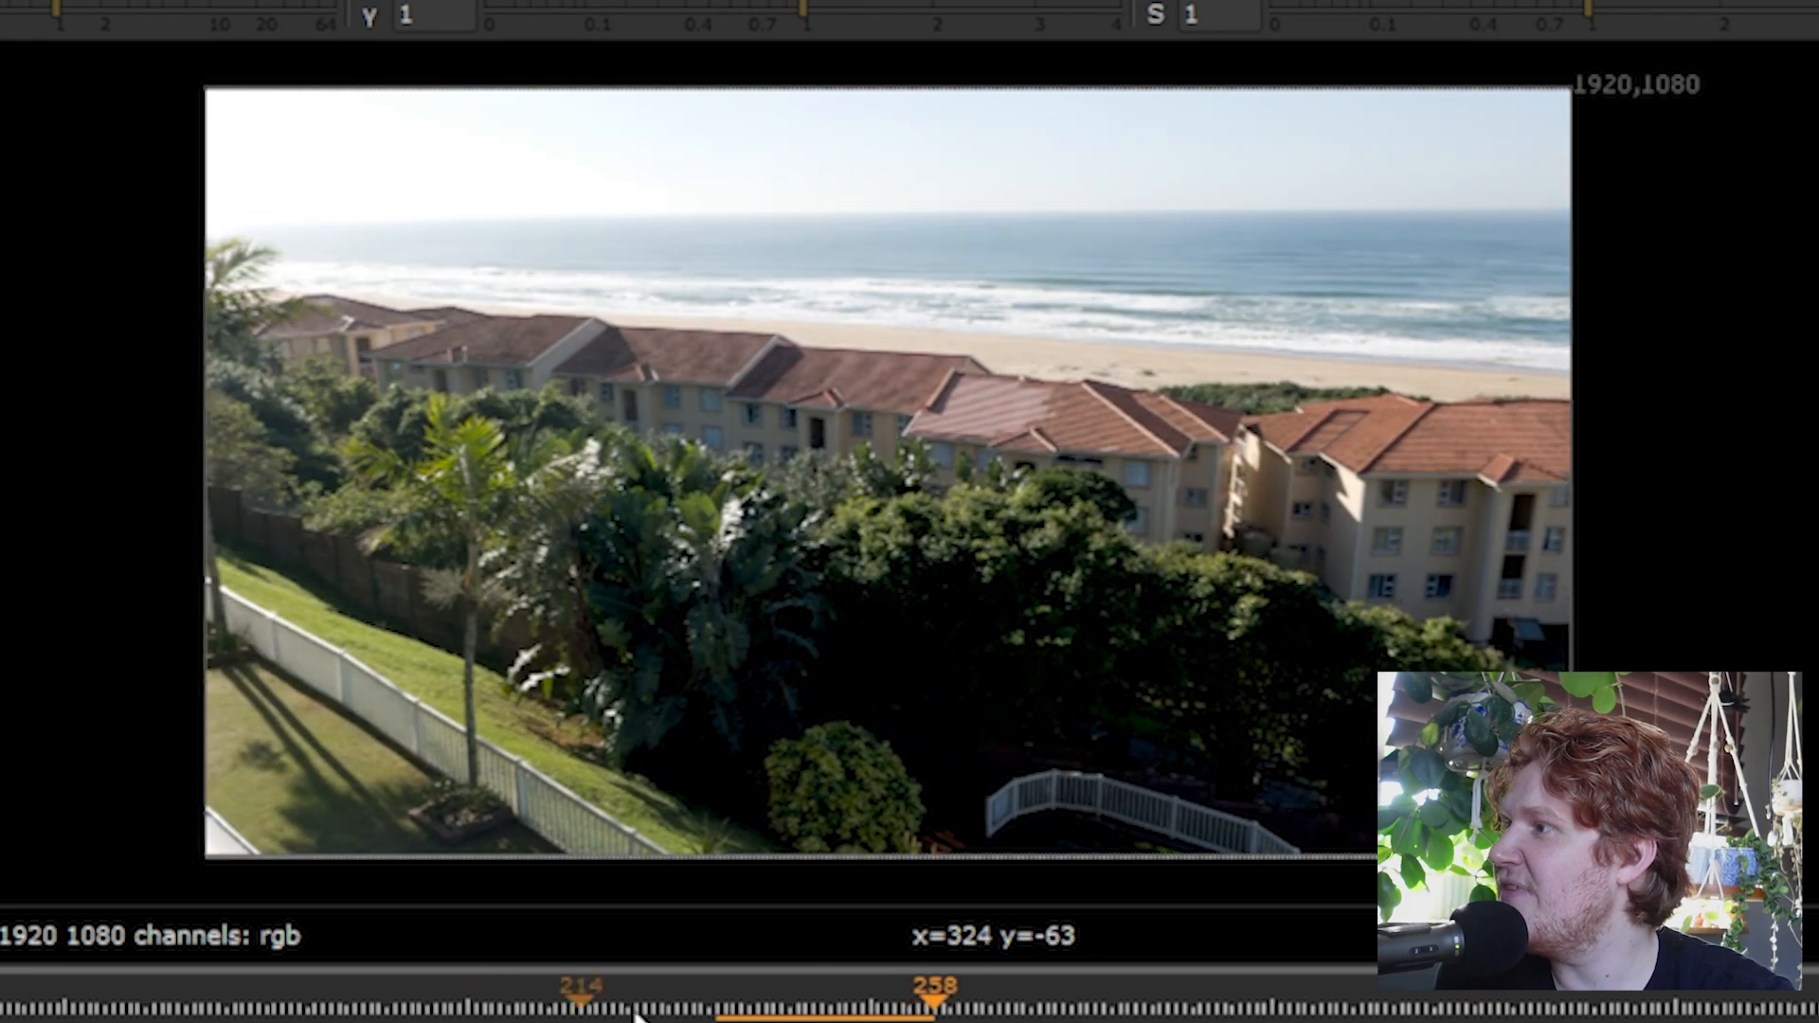
click(766, 1002)
drag(765, 1002, 693, 1004)
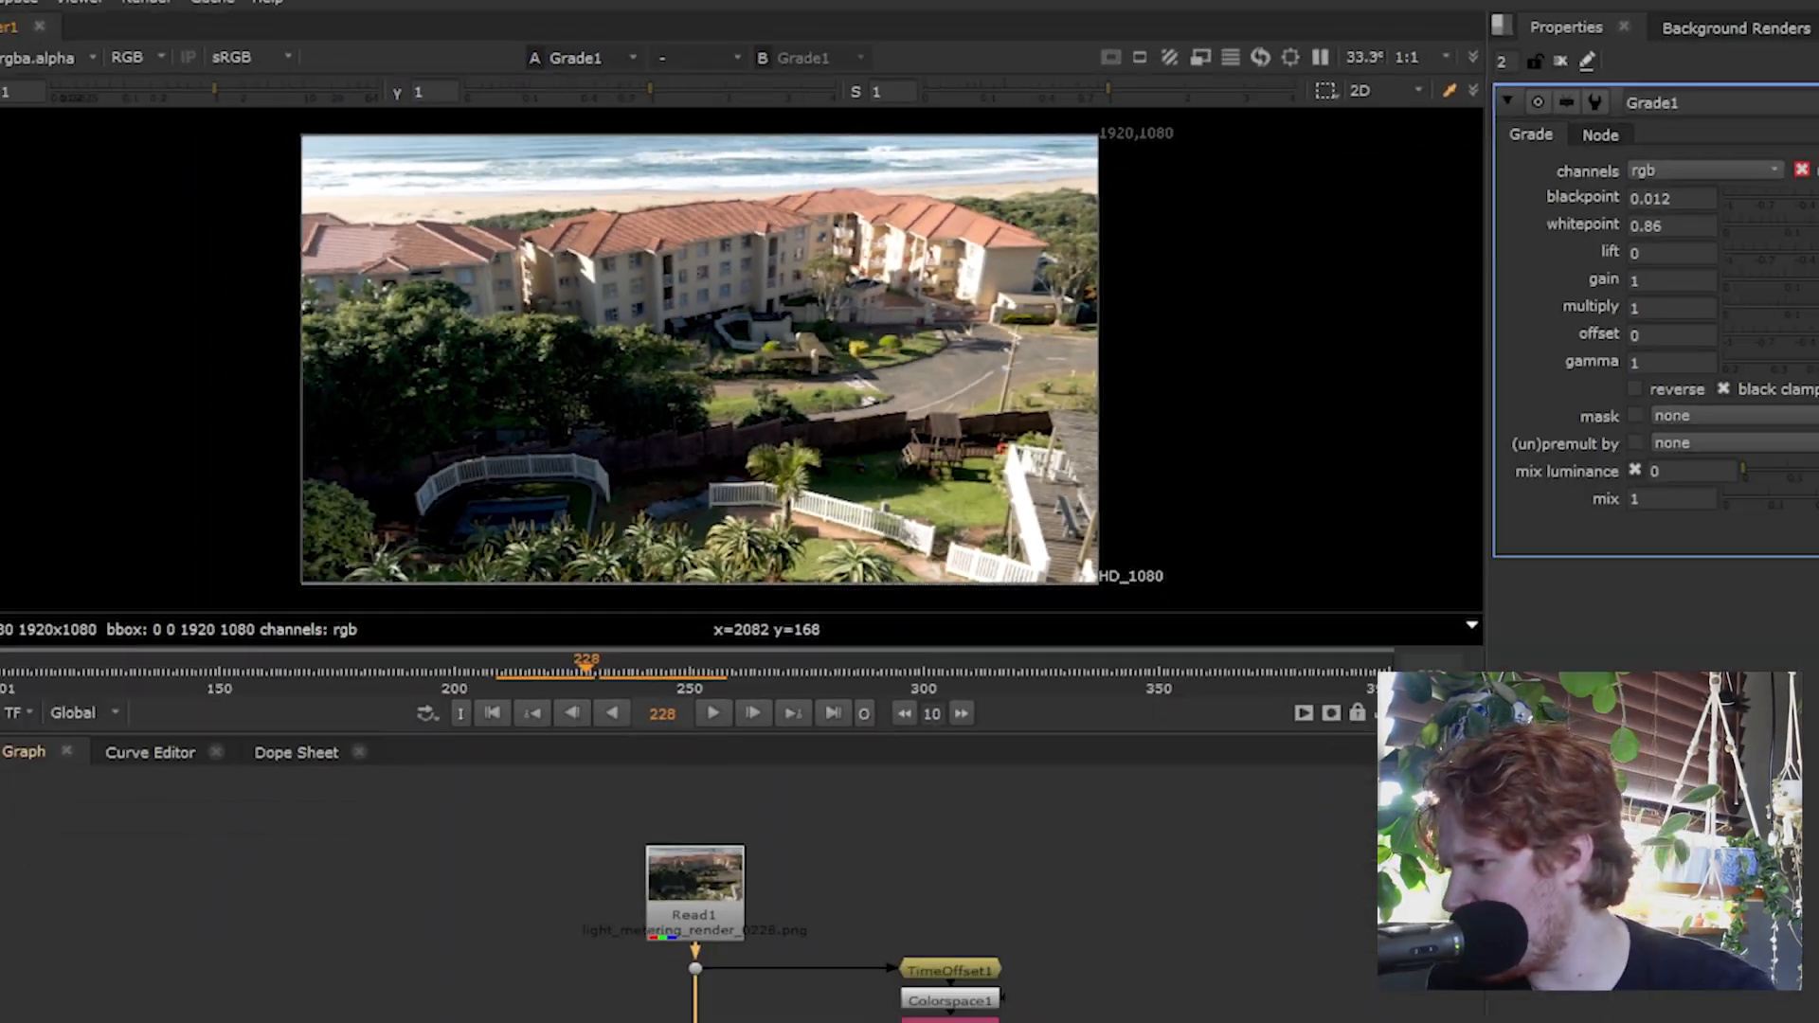
Step: Try a Glow node after the Grade node with tolerance 0.75 and saturation 0, and delete it
key(Tab)
text(glow)
key(Return)
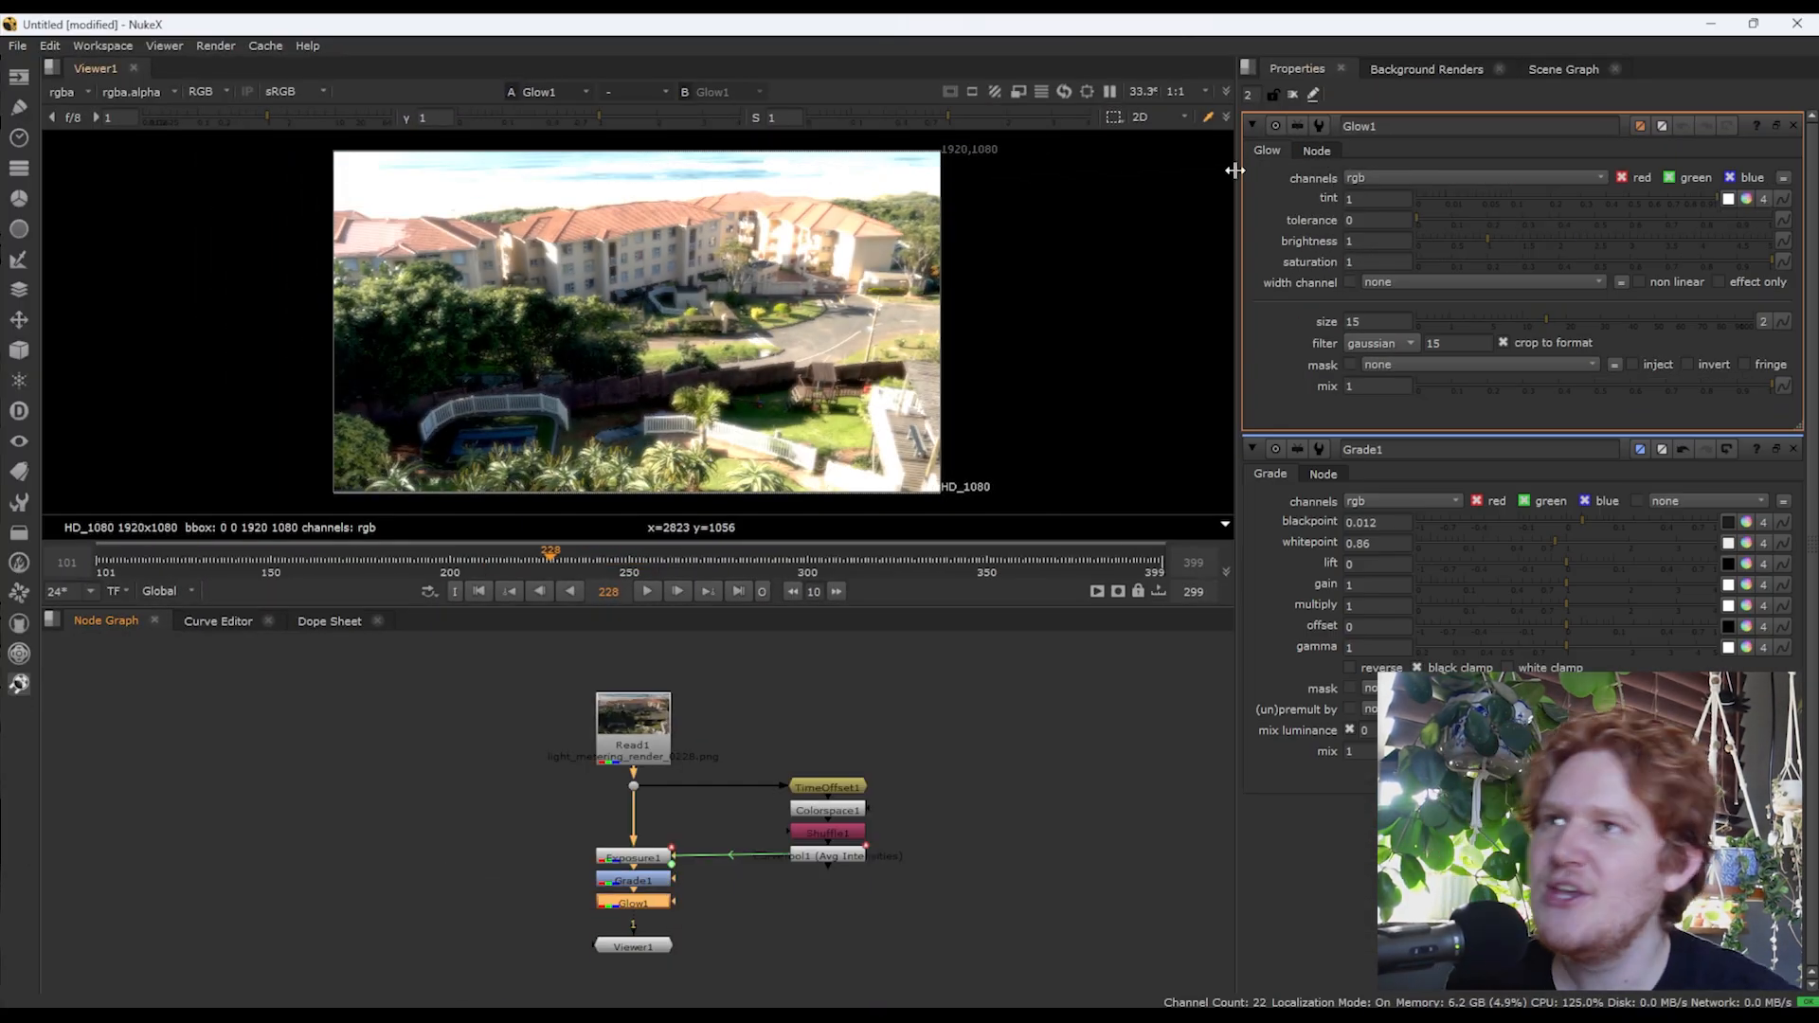
drag(1424, 219, 1693, 219)
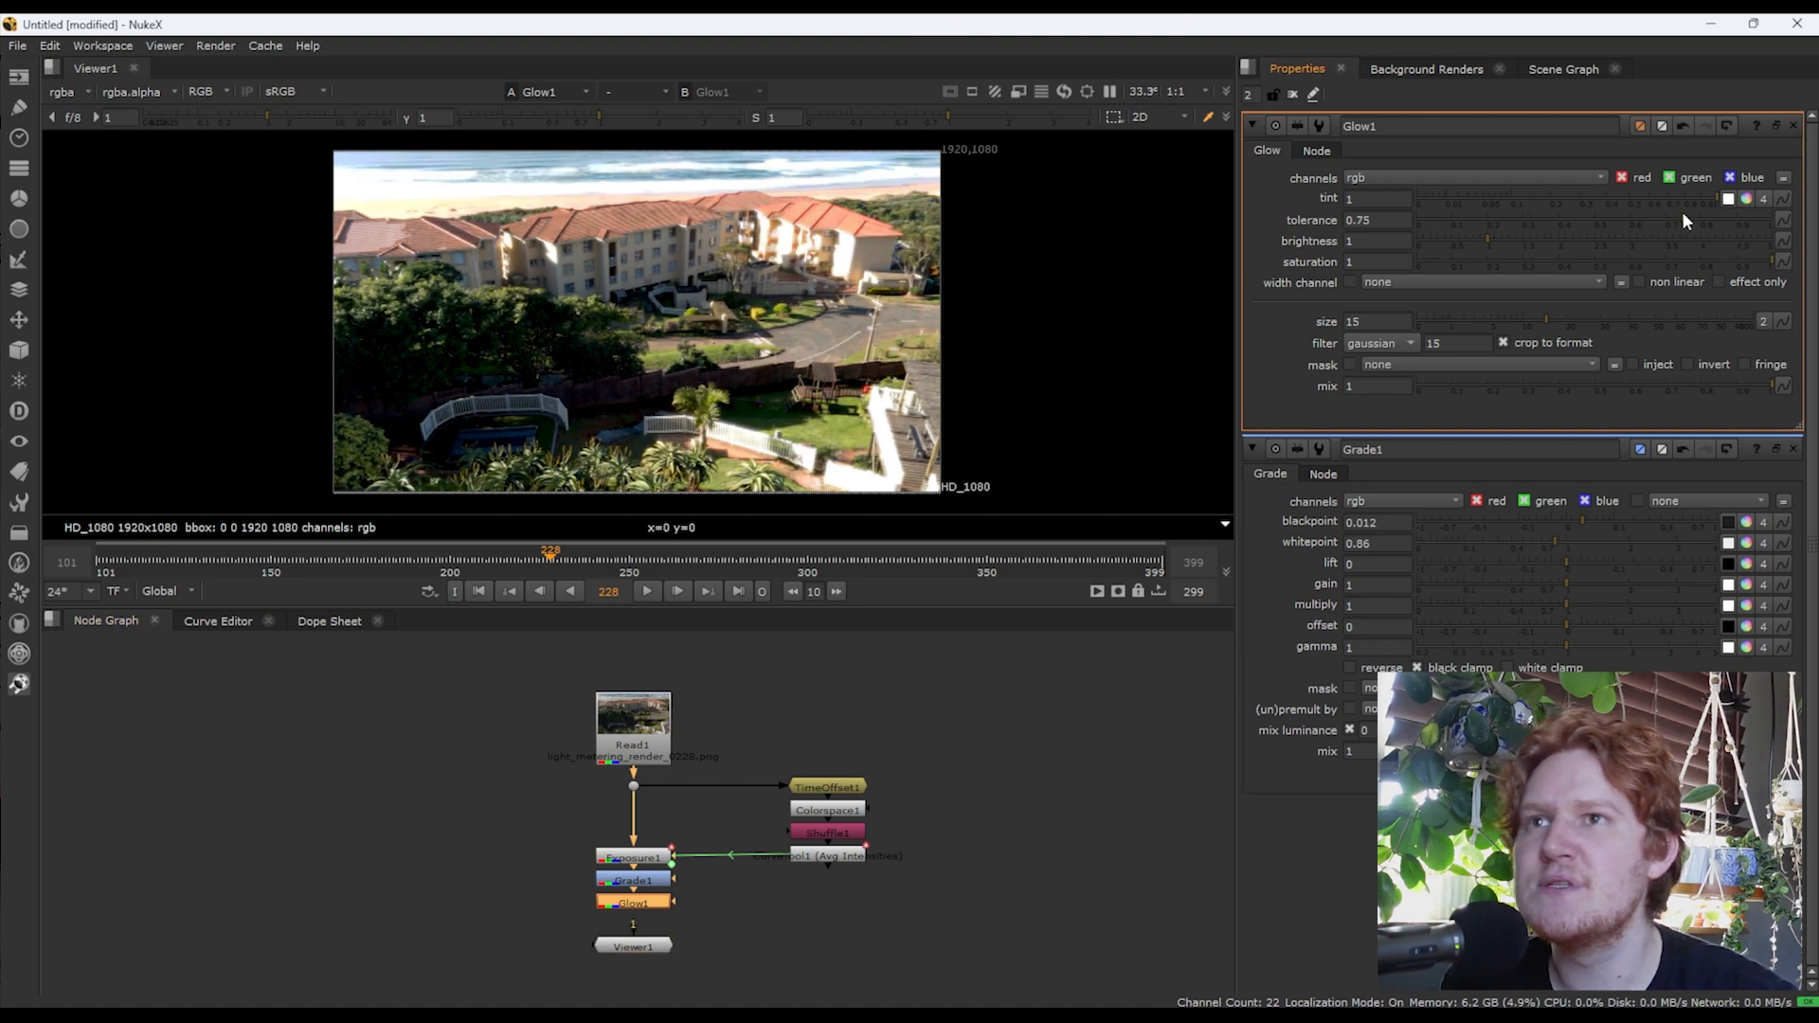
drag(1369, 262, 1234, 321)
text(0)
key(Return)
key(Delete)
Step: Scrub onward from frame 233 to review the graded auto-exposure without the glow
click(569, 565)
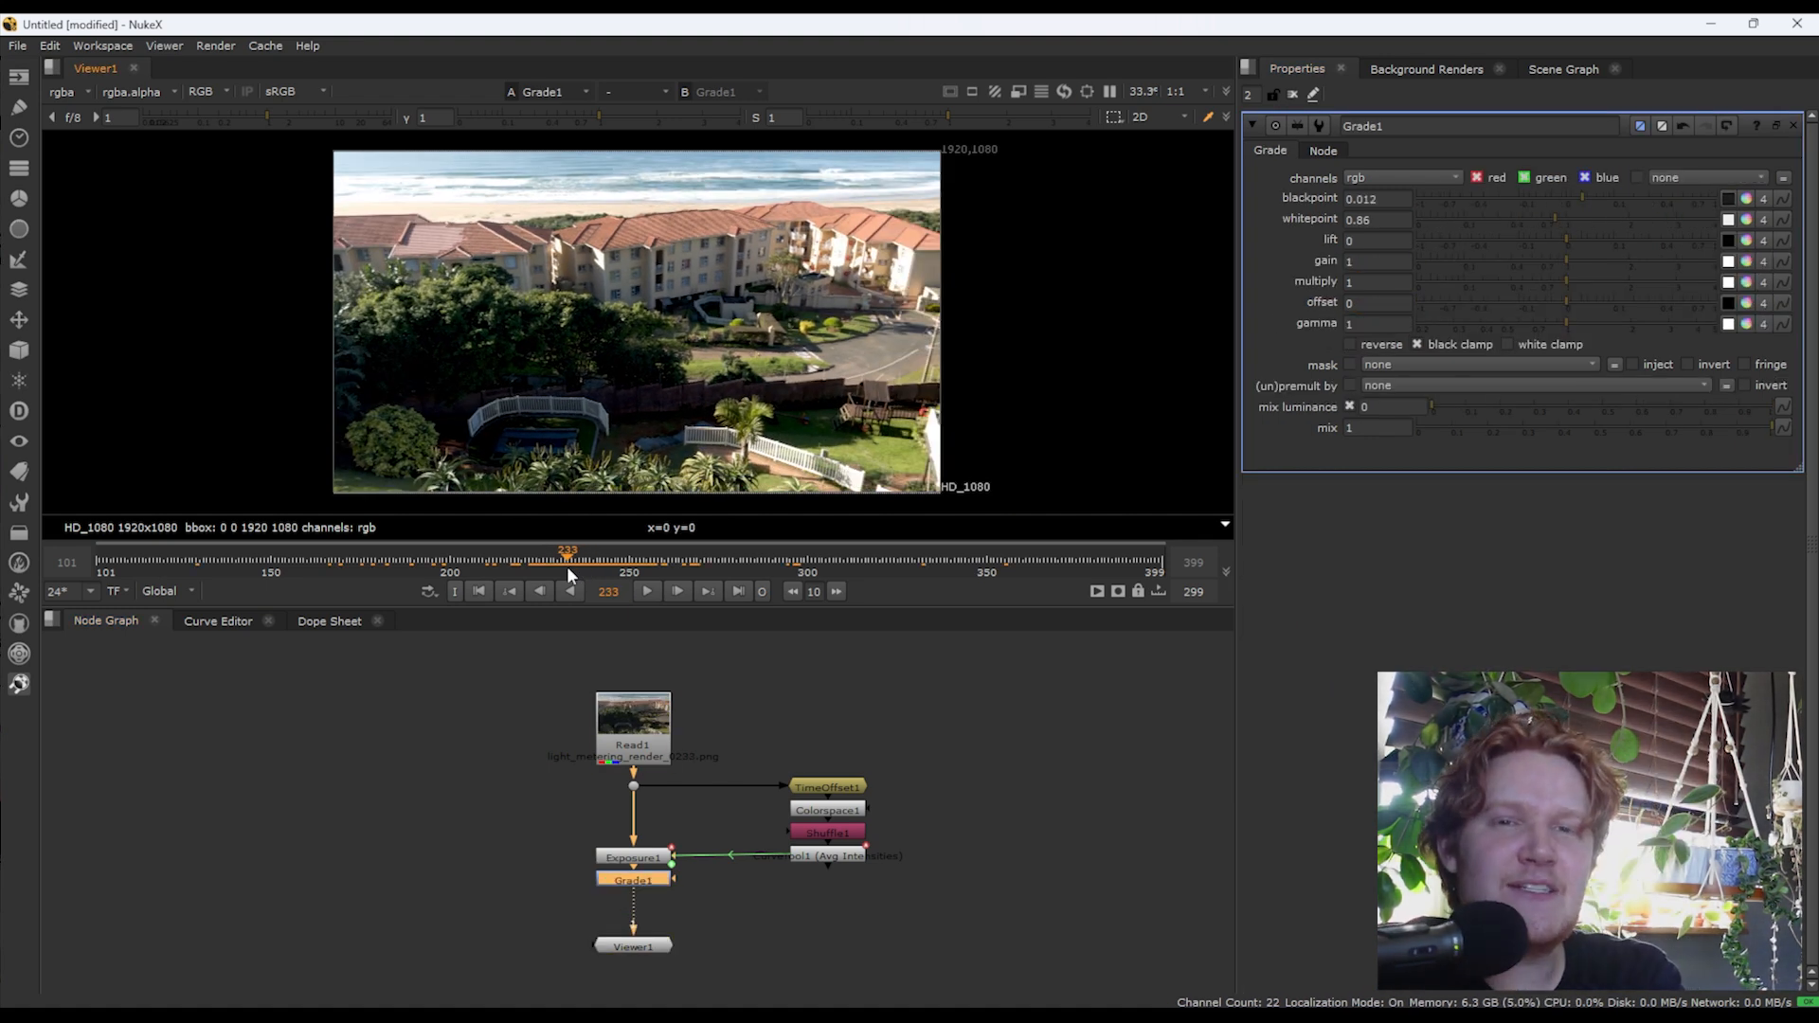
click(591, 569)
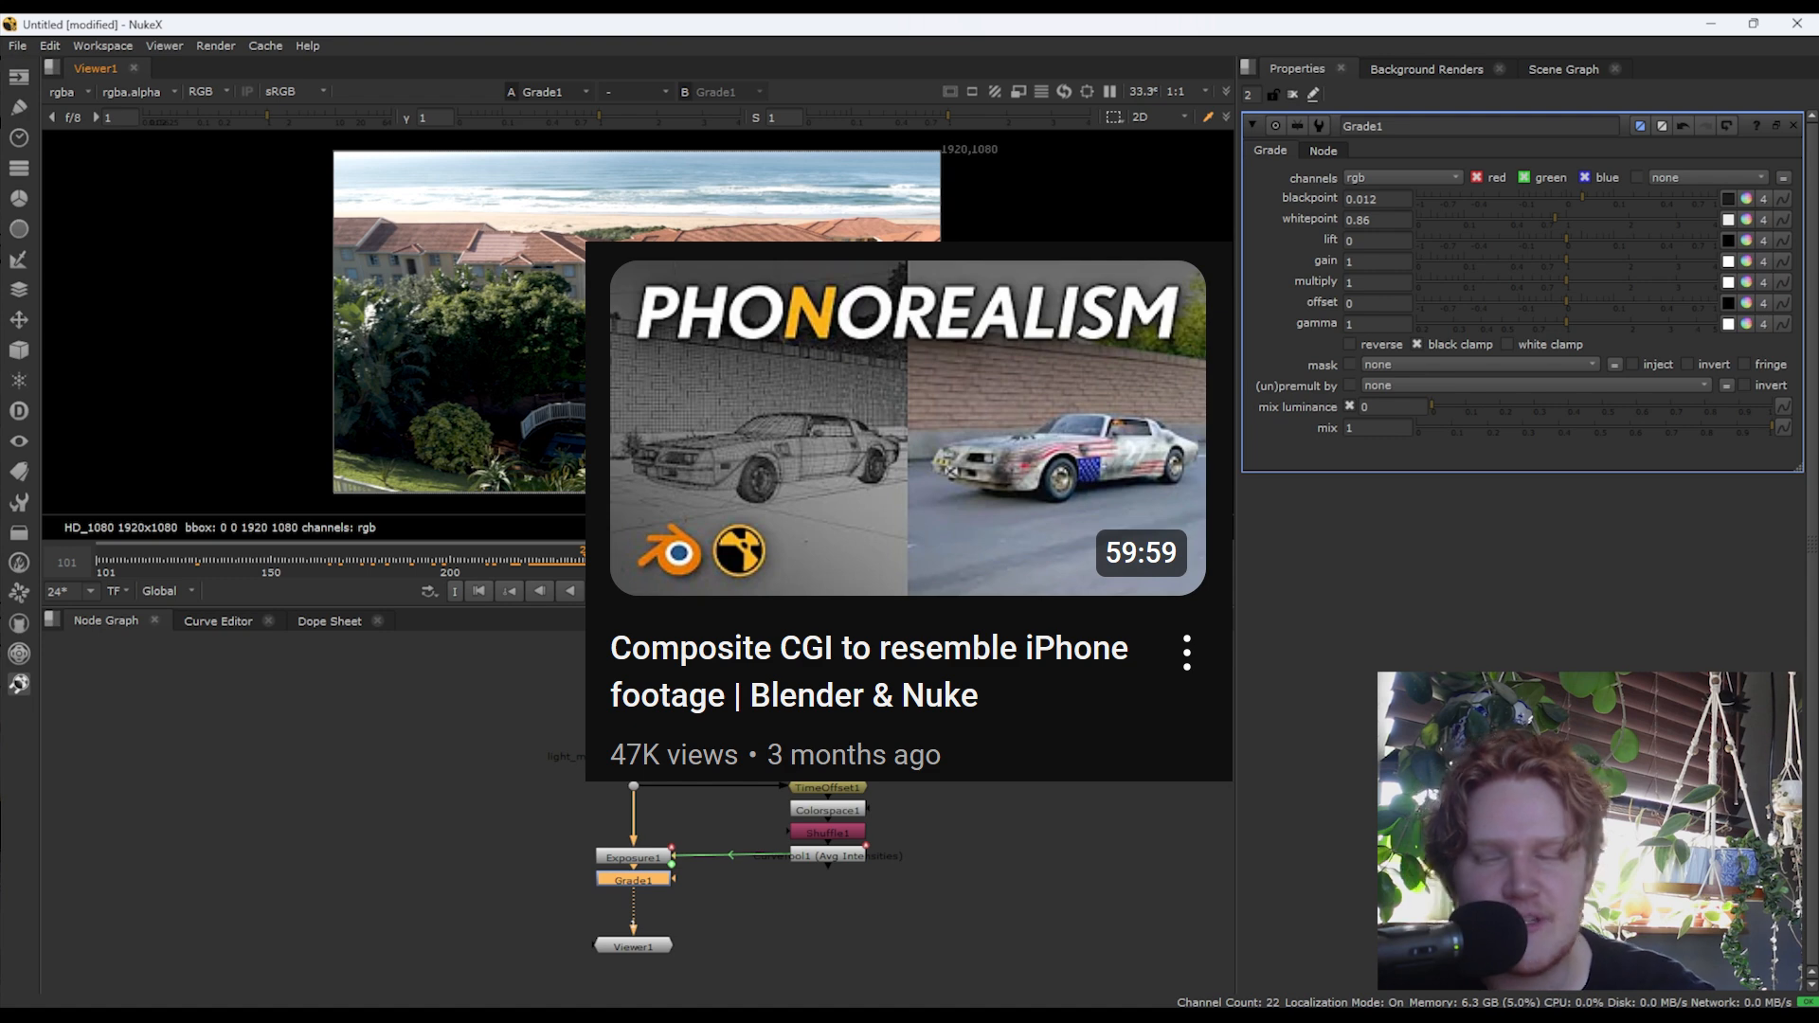
drag(591, 568, 597, 569)
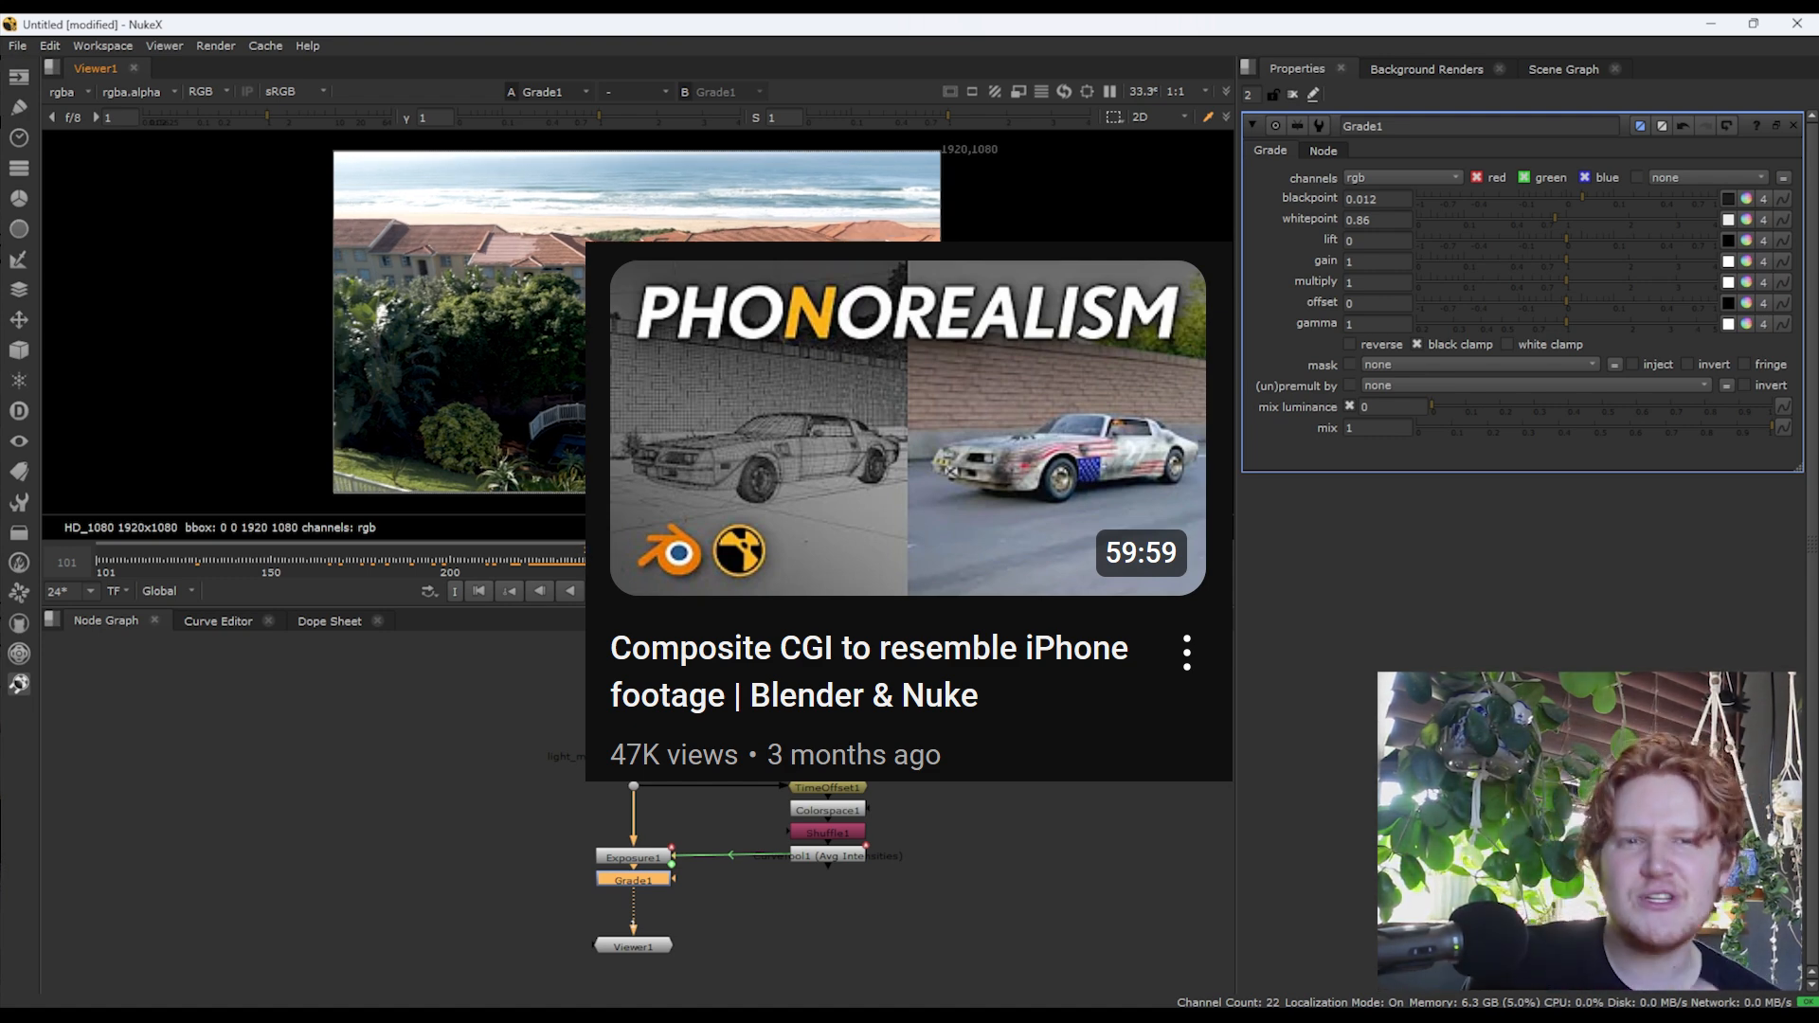